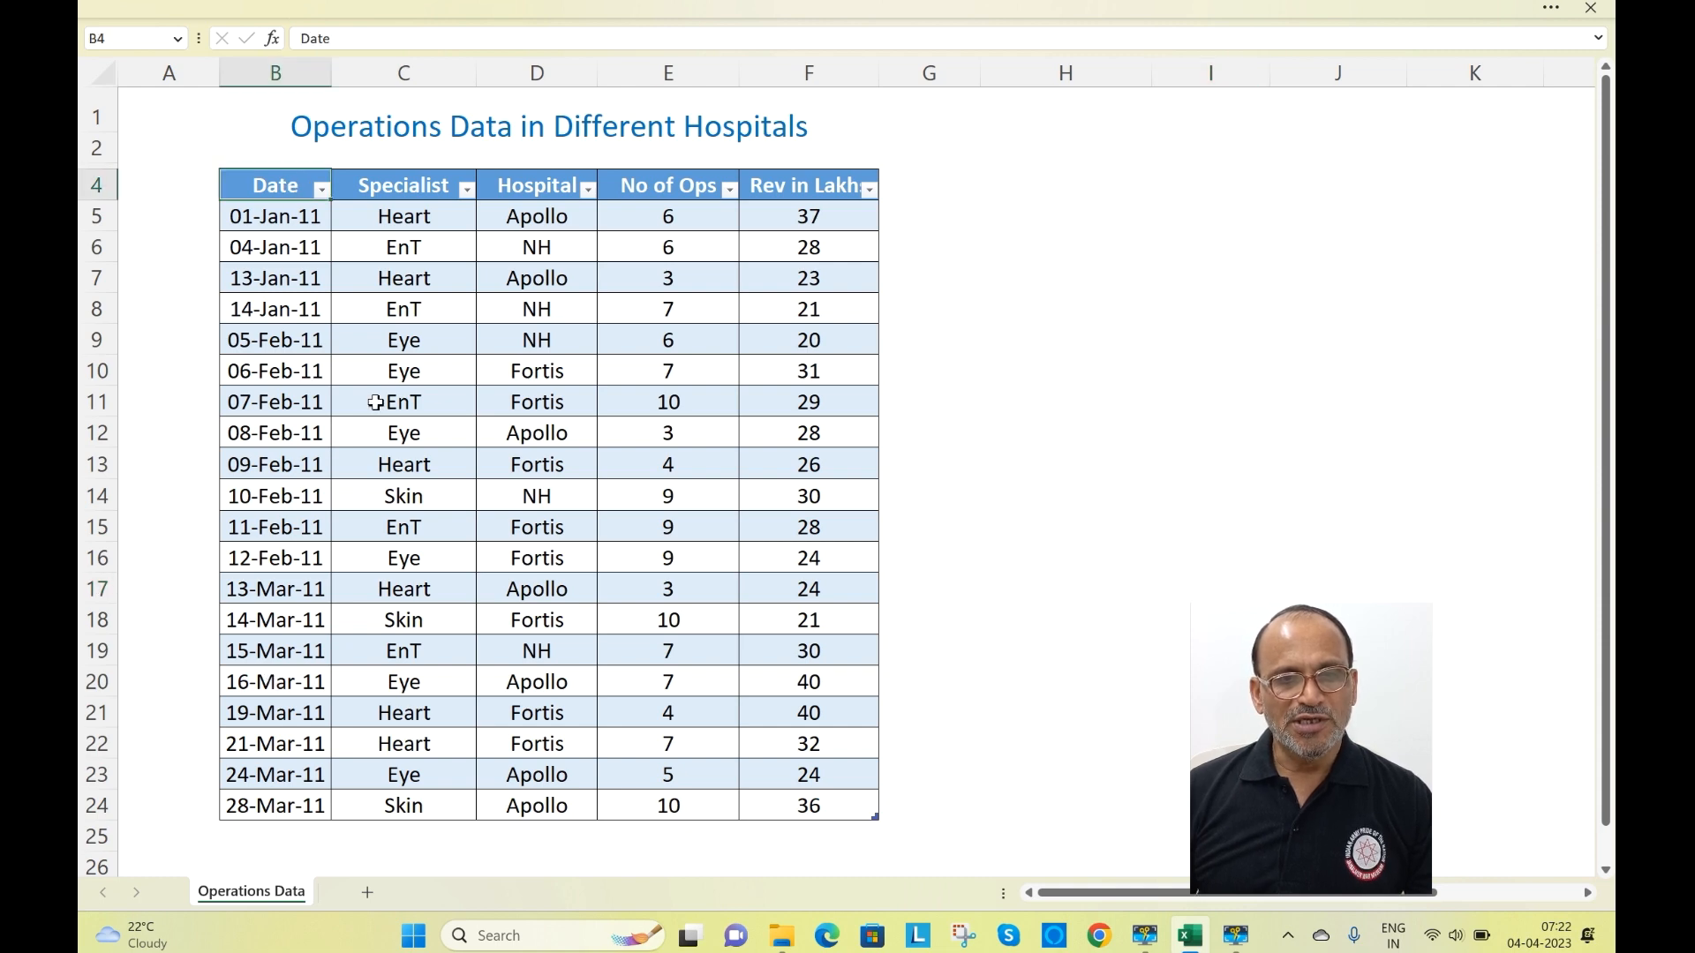
pyautogui.click(431, 188)
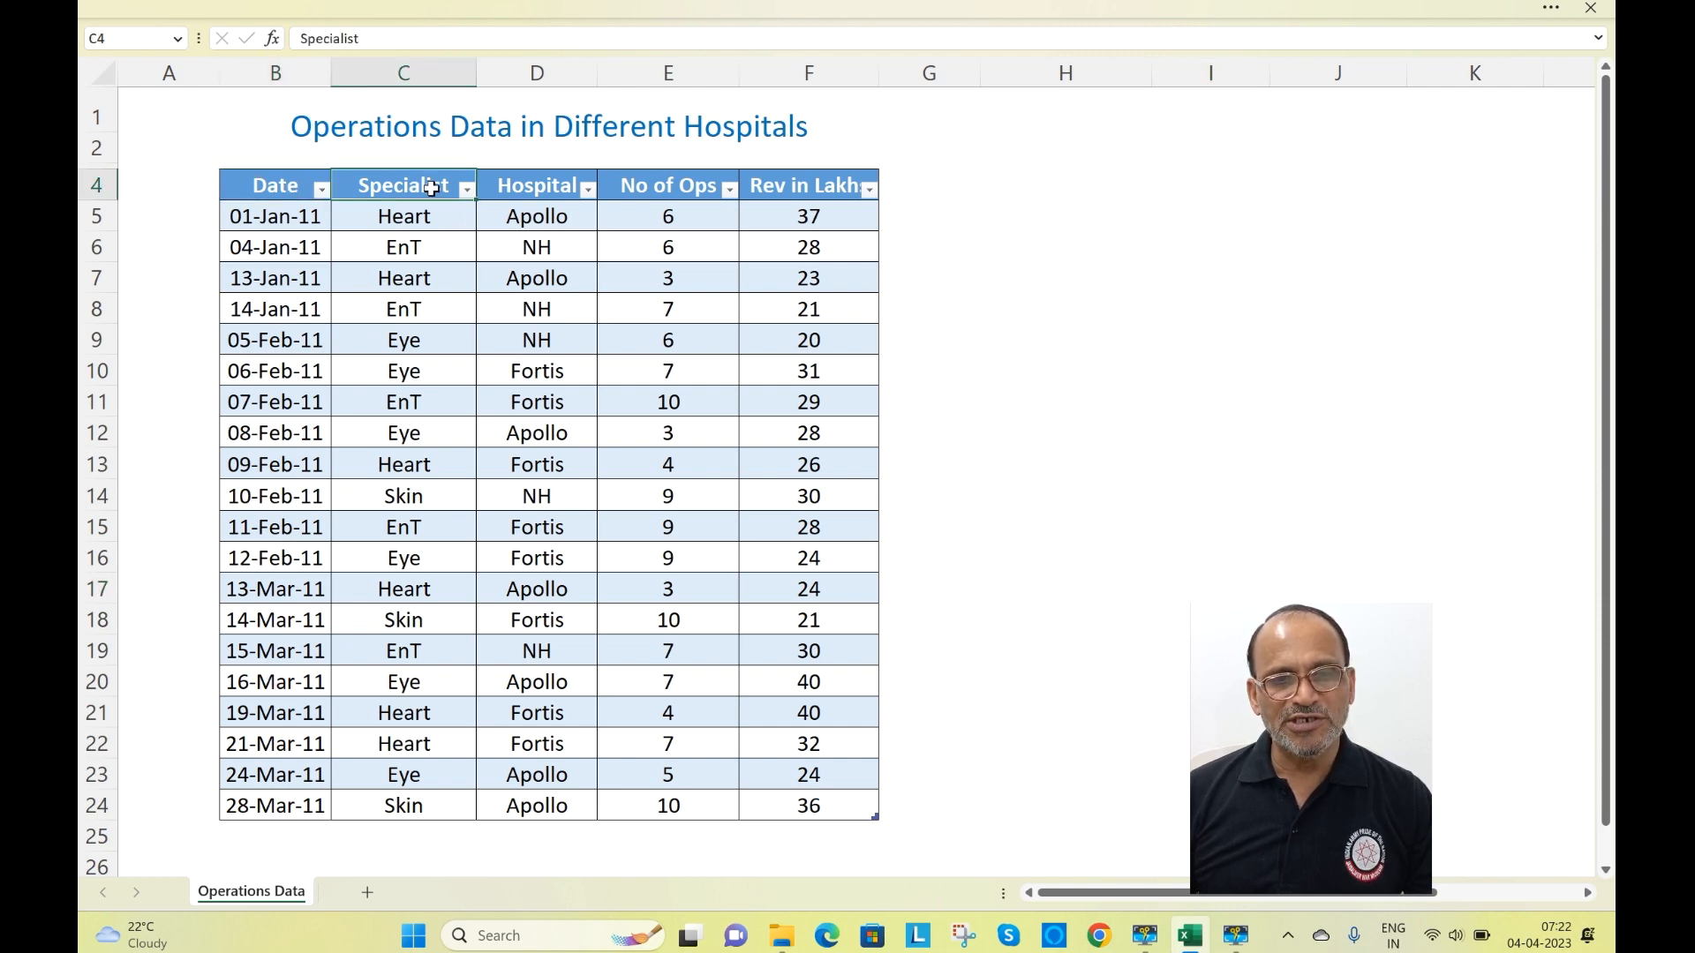
pyautogui.click(558, 194)
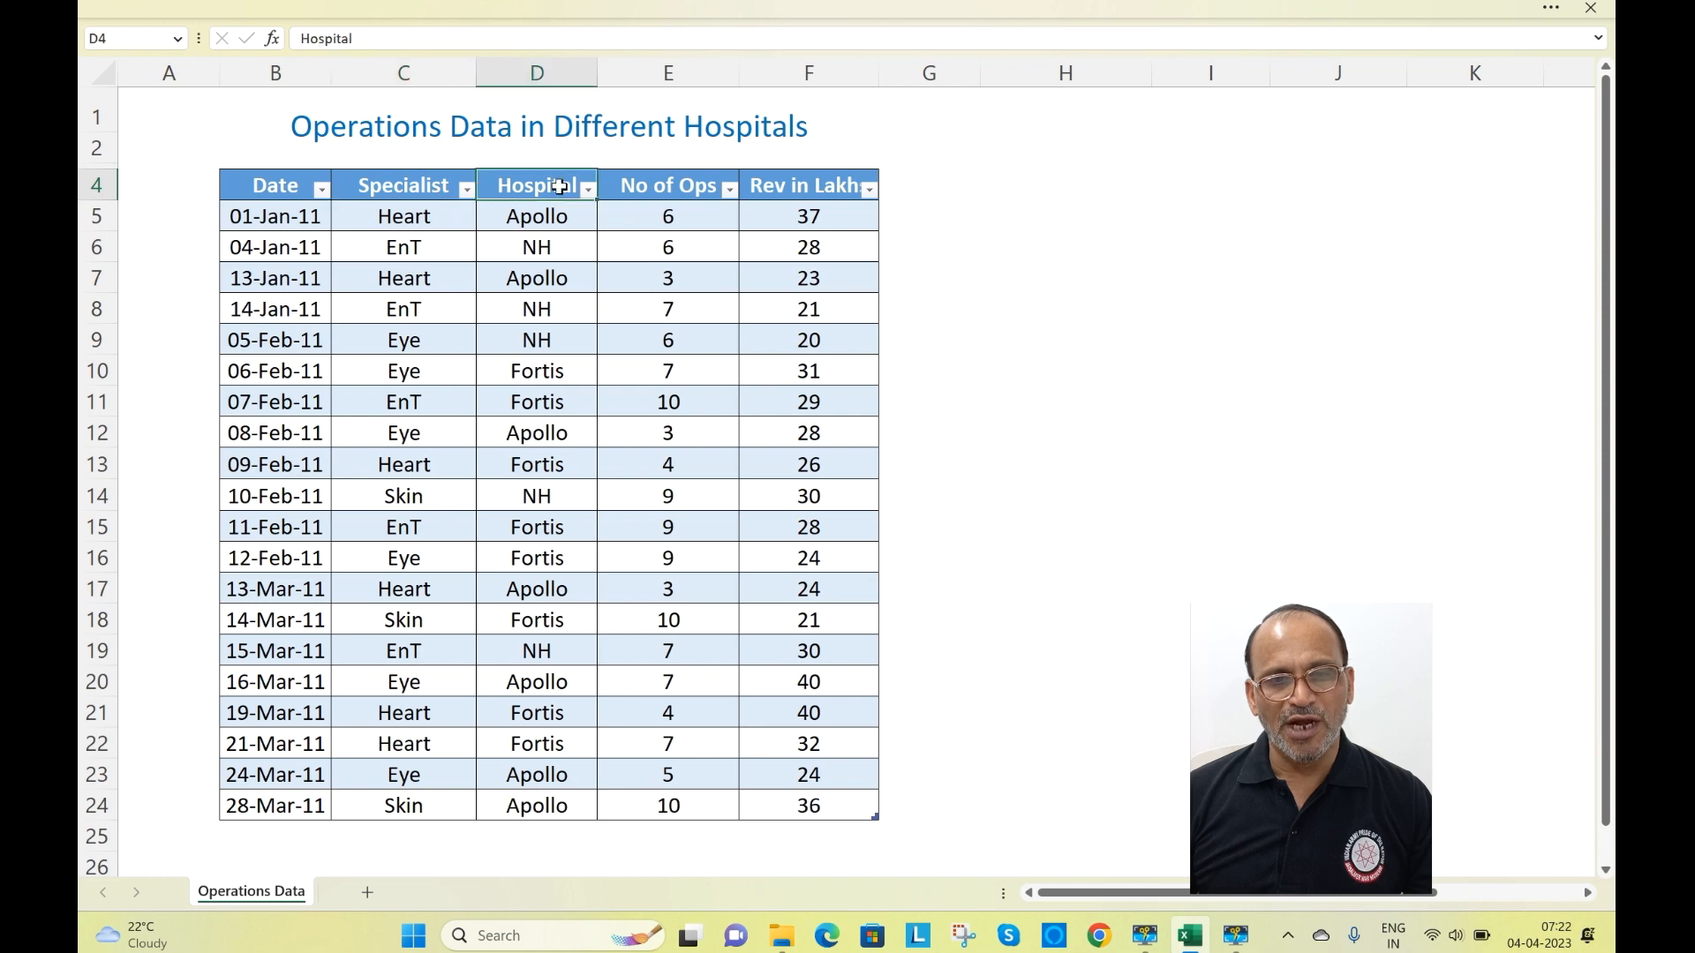
pyautogui.click(693, 189)
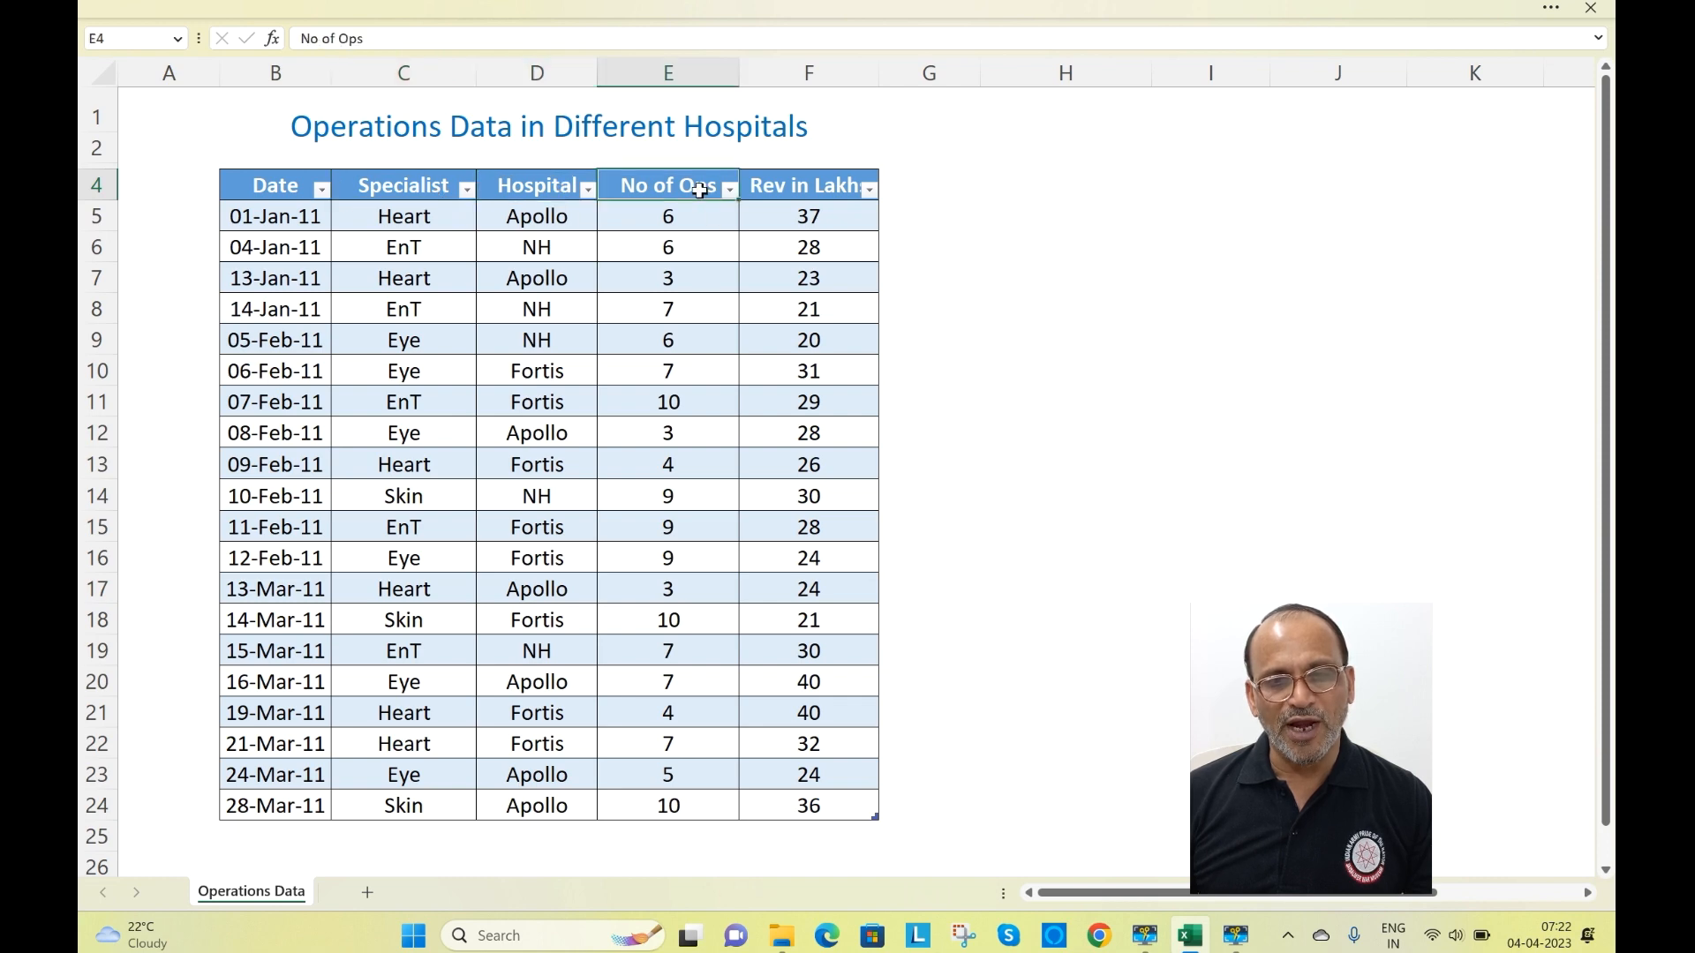
pyautogui.click(820, 187)
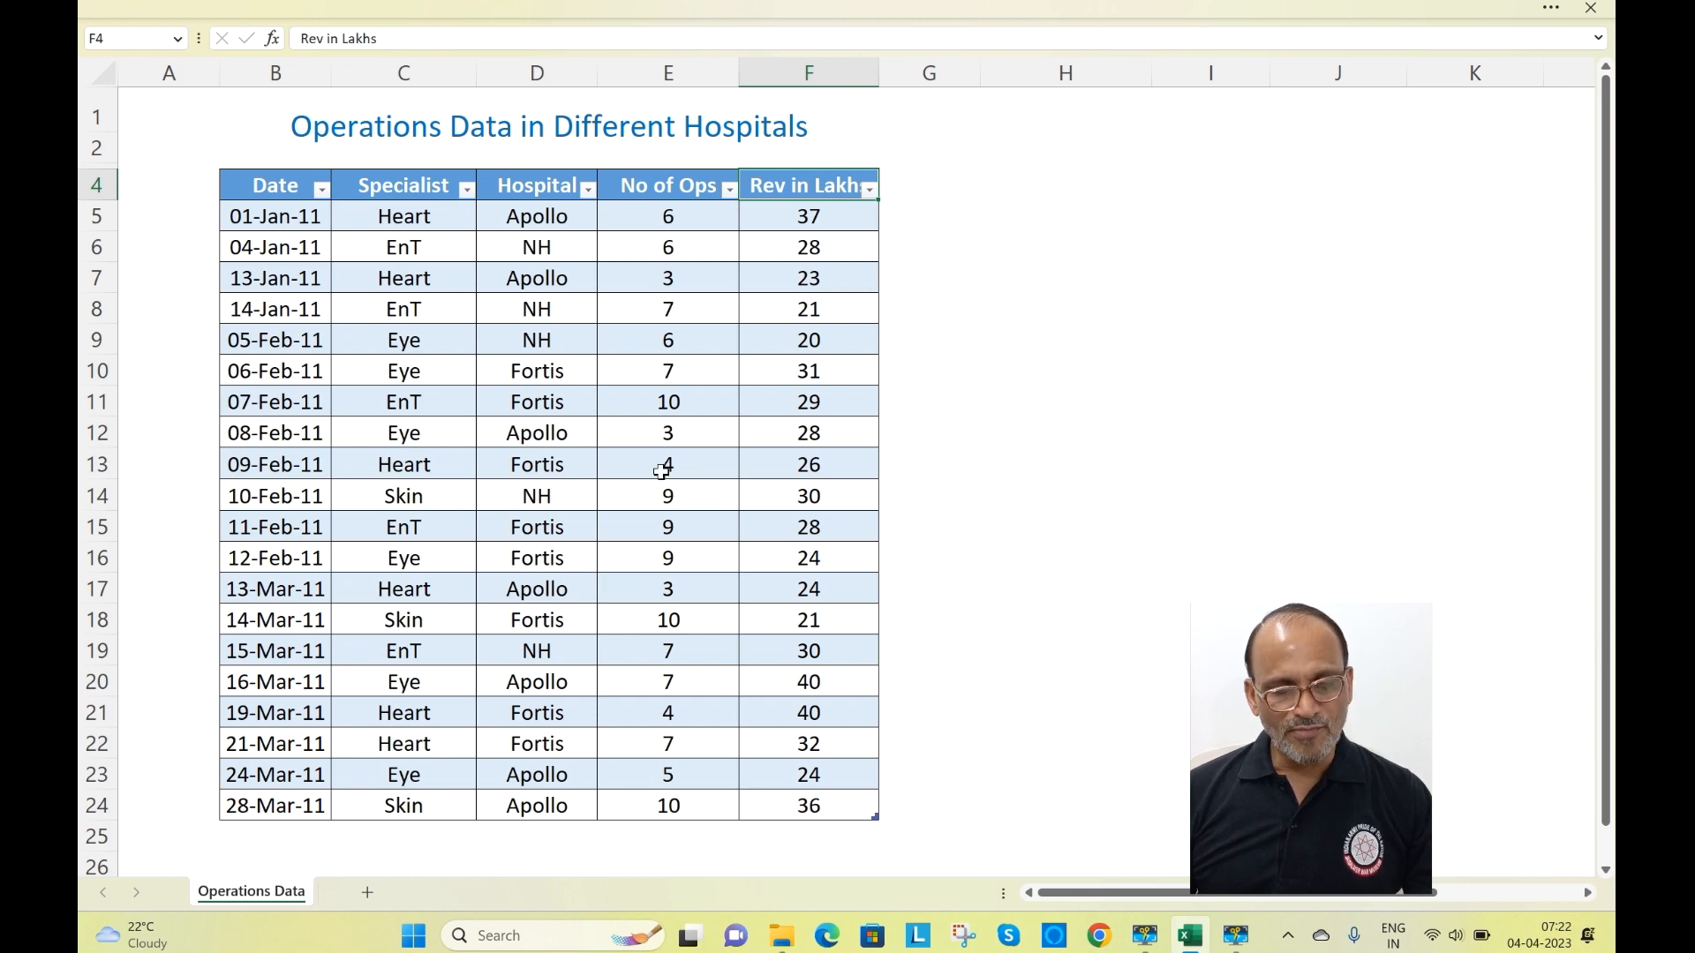
# Insert a PivotTable based on the hospital operations table, Table1, and place it on a new worksheet
pyautogui.click(578, 411)
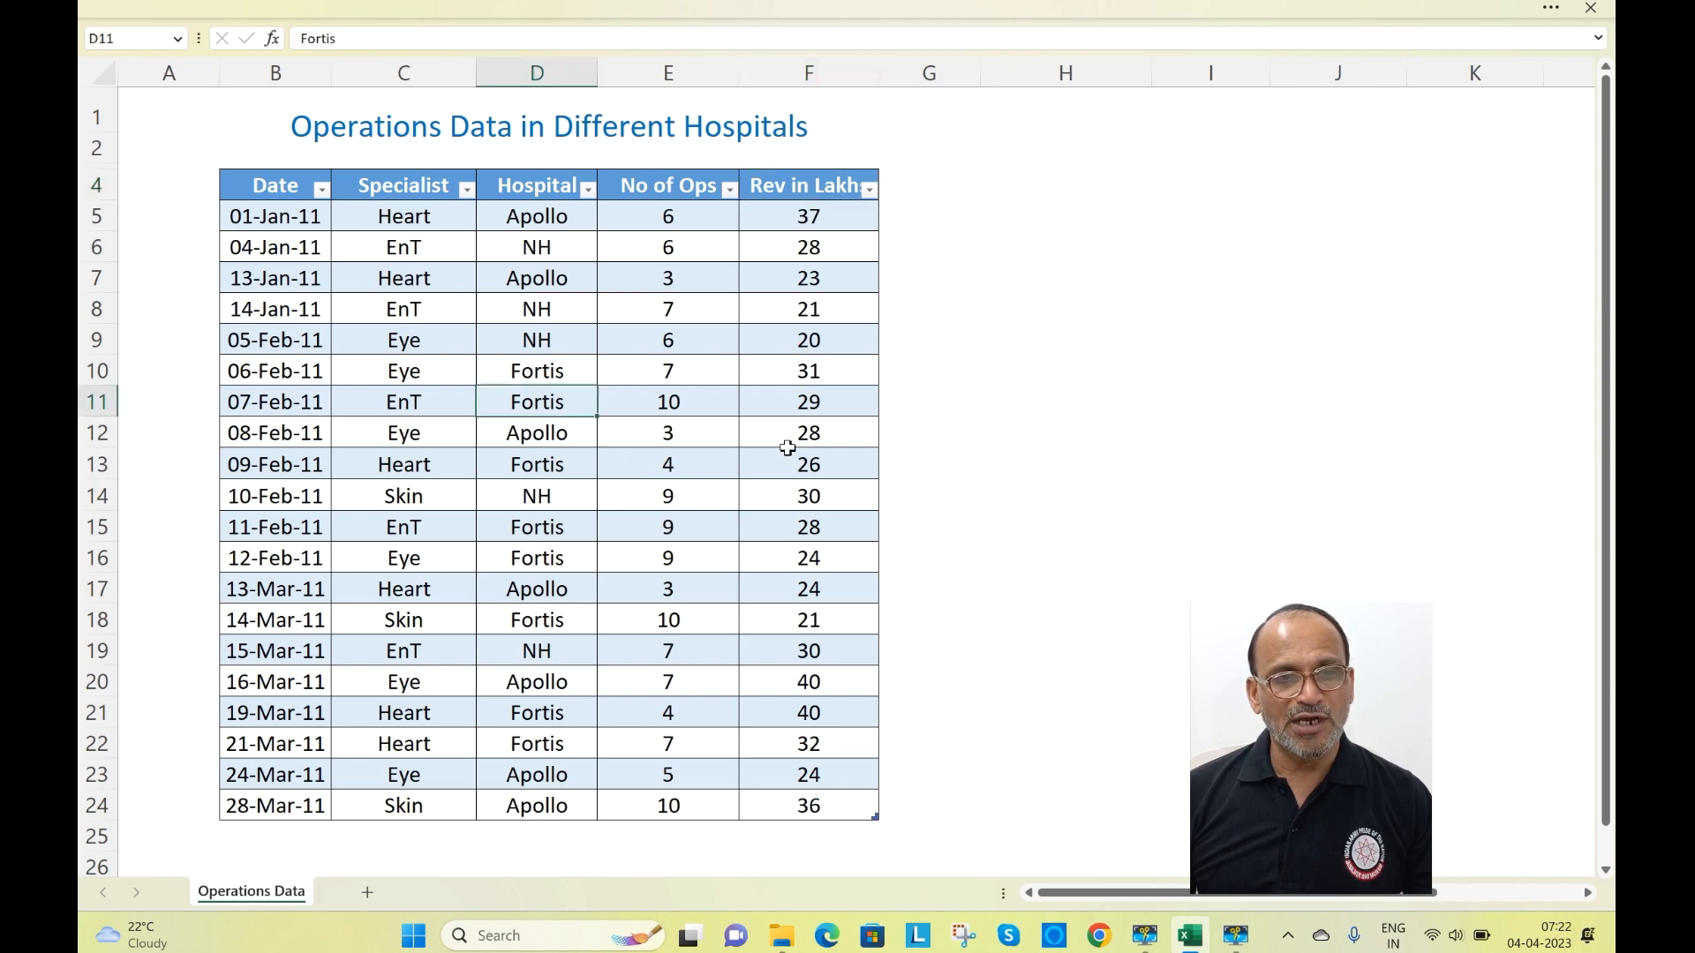
pyautogui.click(274, 9)
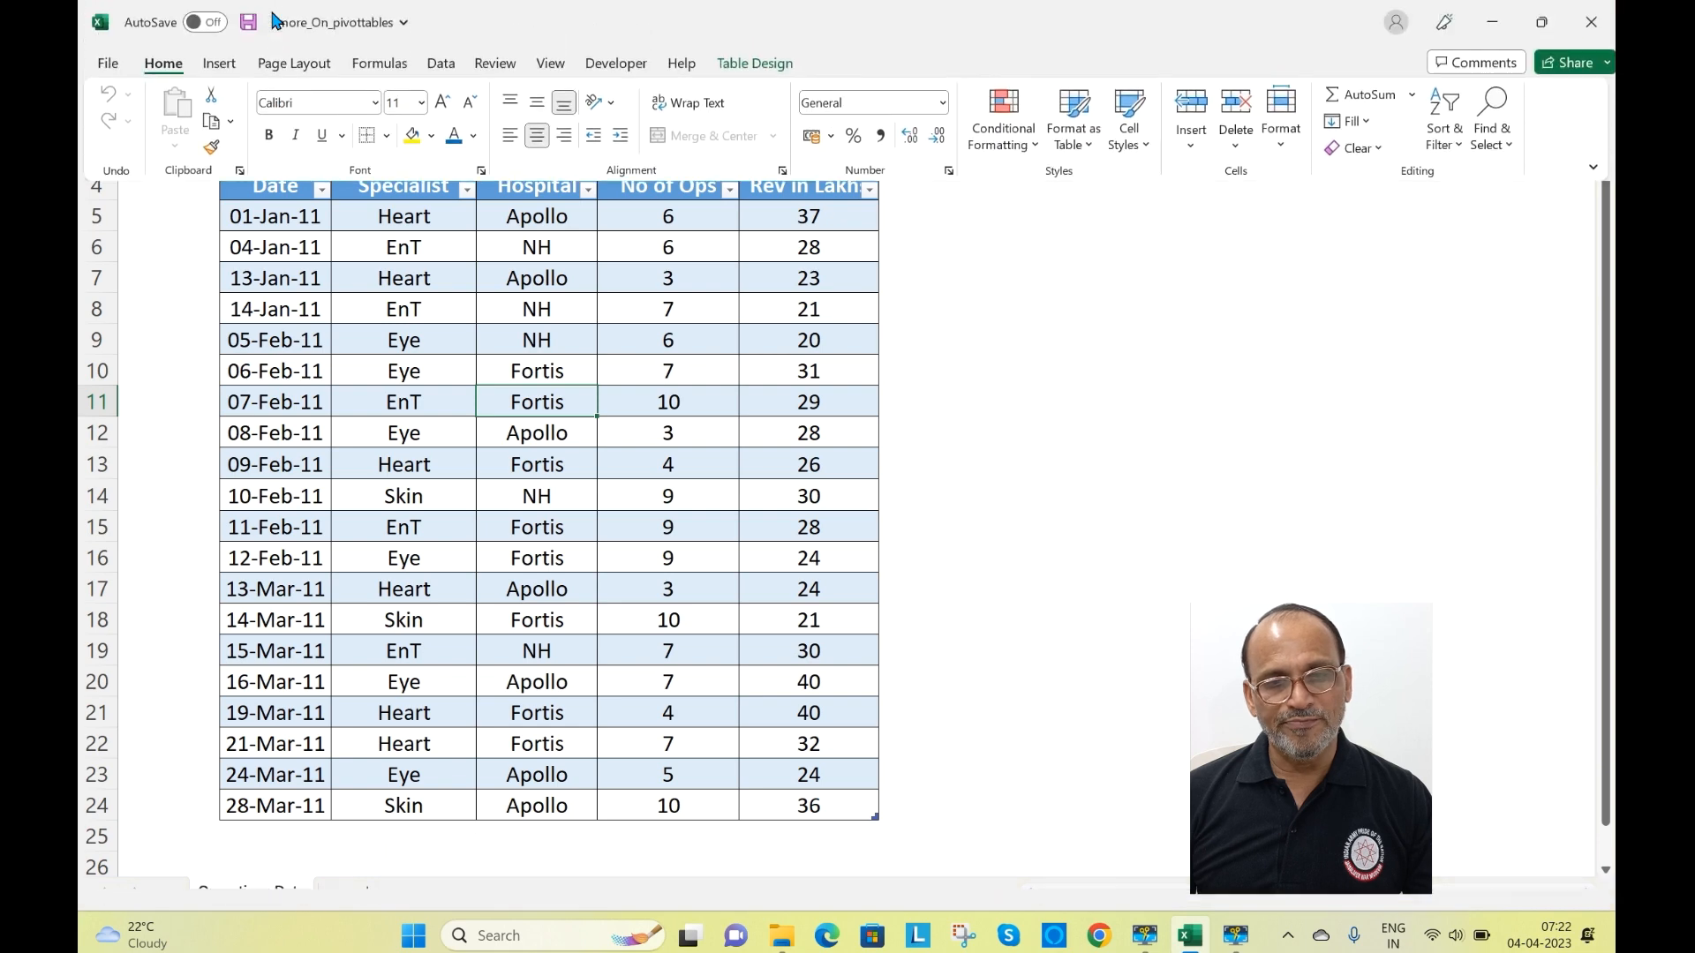
pyautogui.click(232, 63)
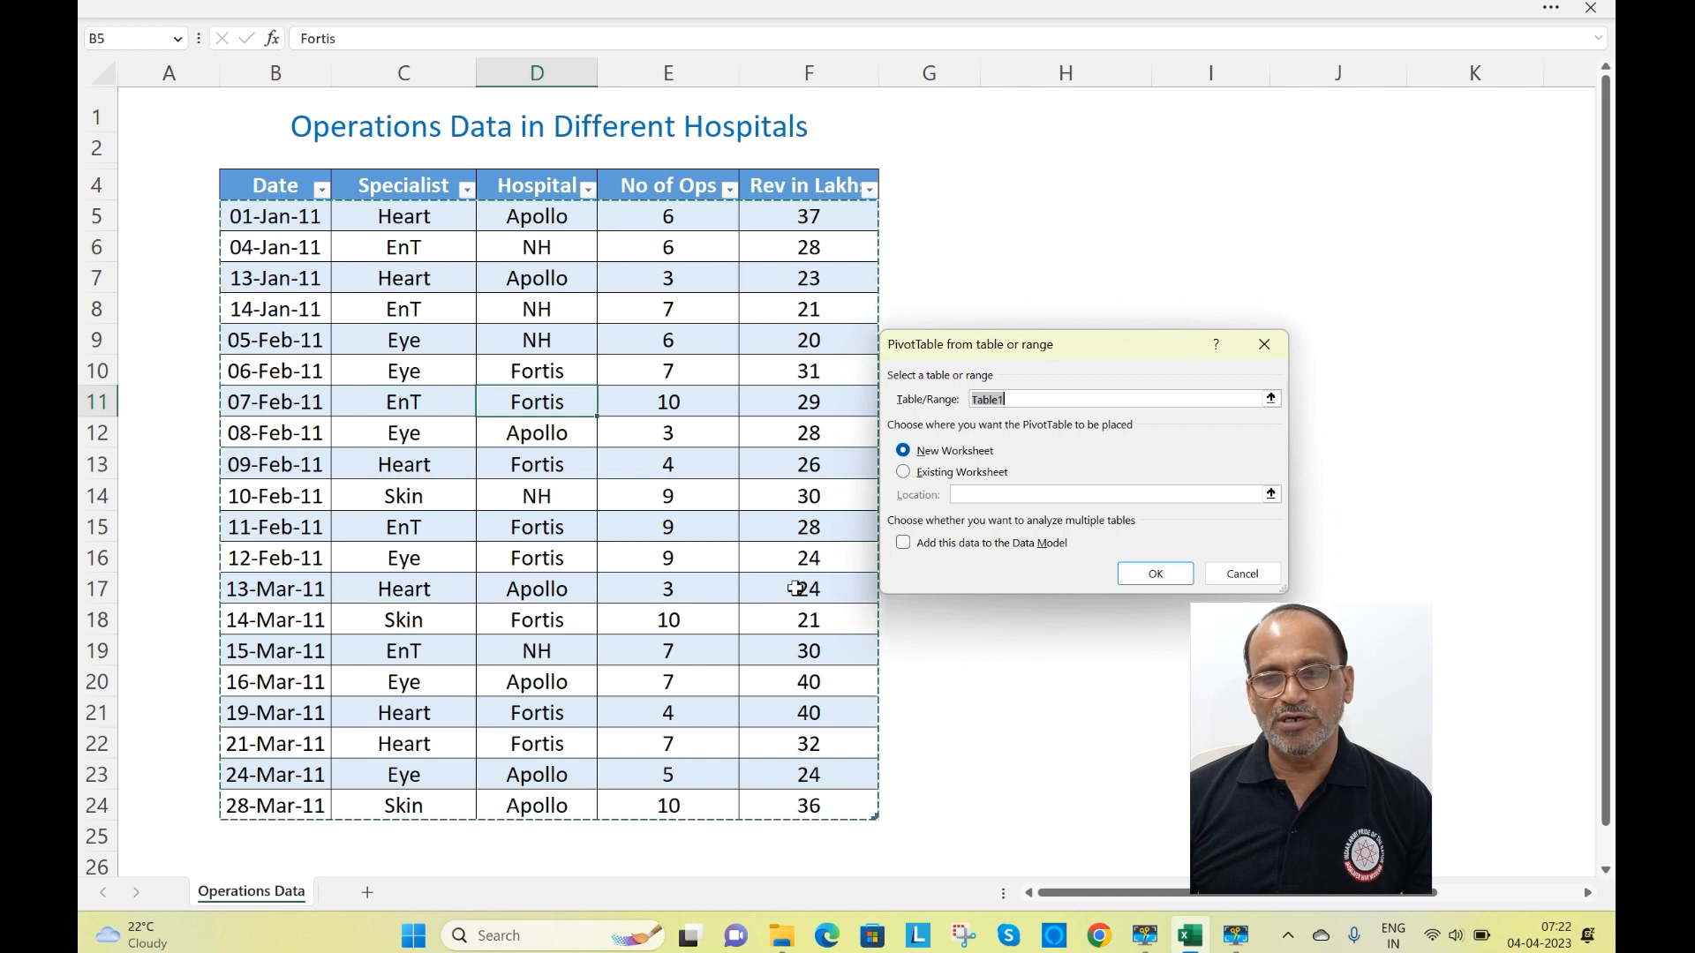
pyautogui.click(1155, 574)
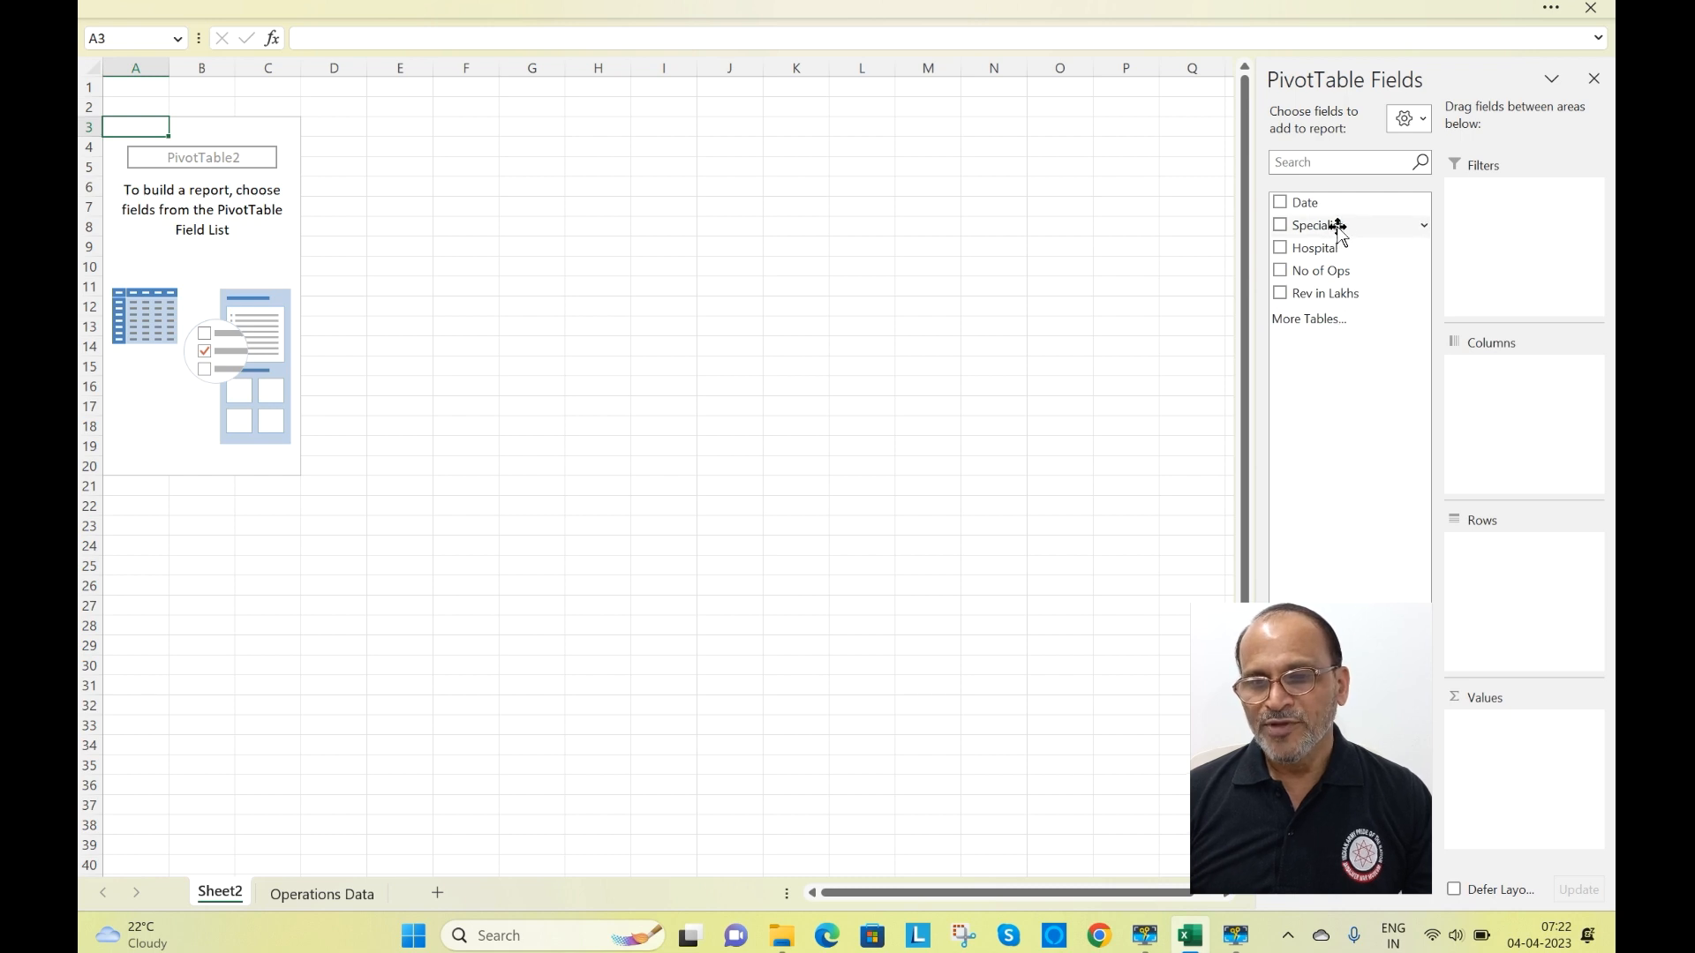
# Build the PivotTable with Specialist as the row field and the sum of Rev in Lakhs as the values
pyautogui.moveTo(1305, 227); pyautogui.dragTo(1500, 587)
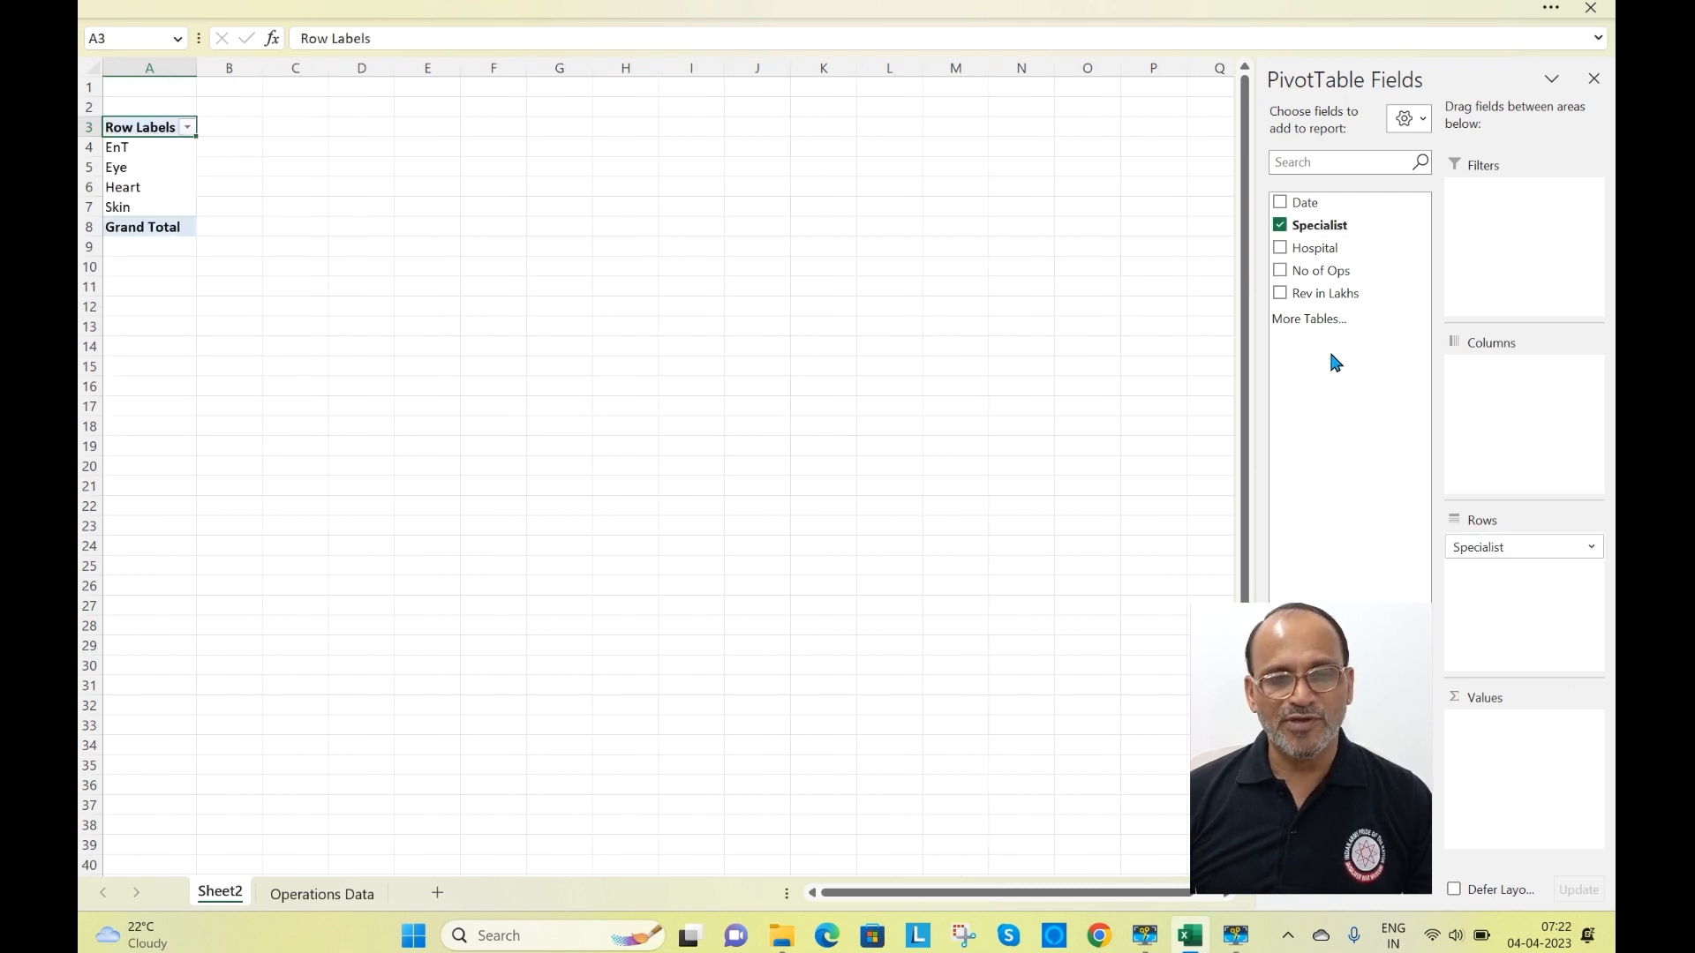
pyautogui.moveTo(1351, 297); pyautogui.dragTo(1547, 840)
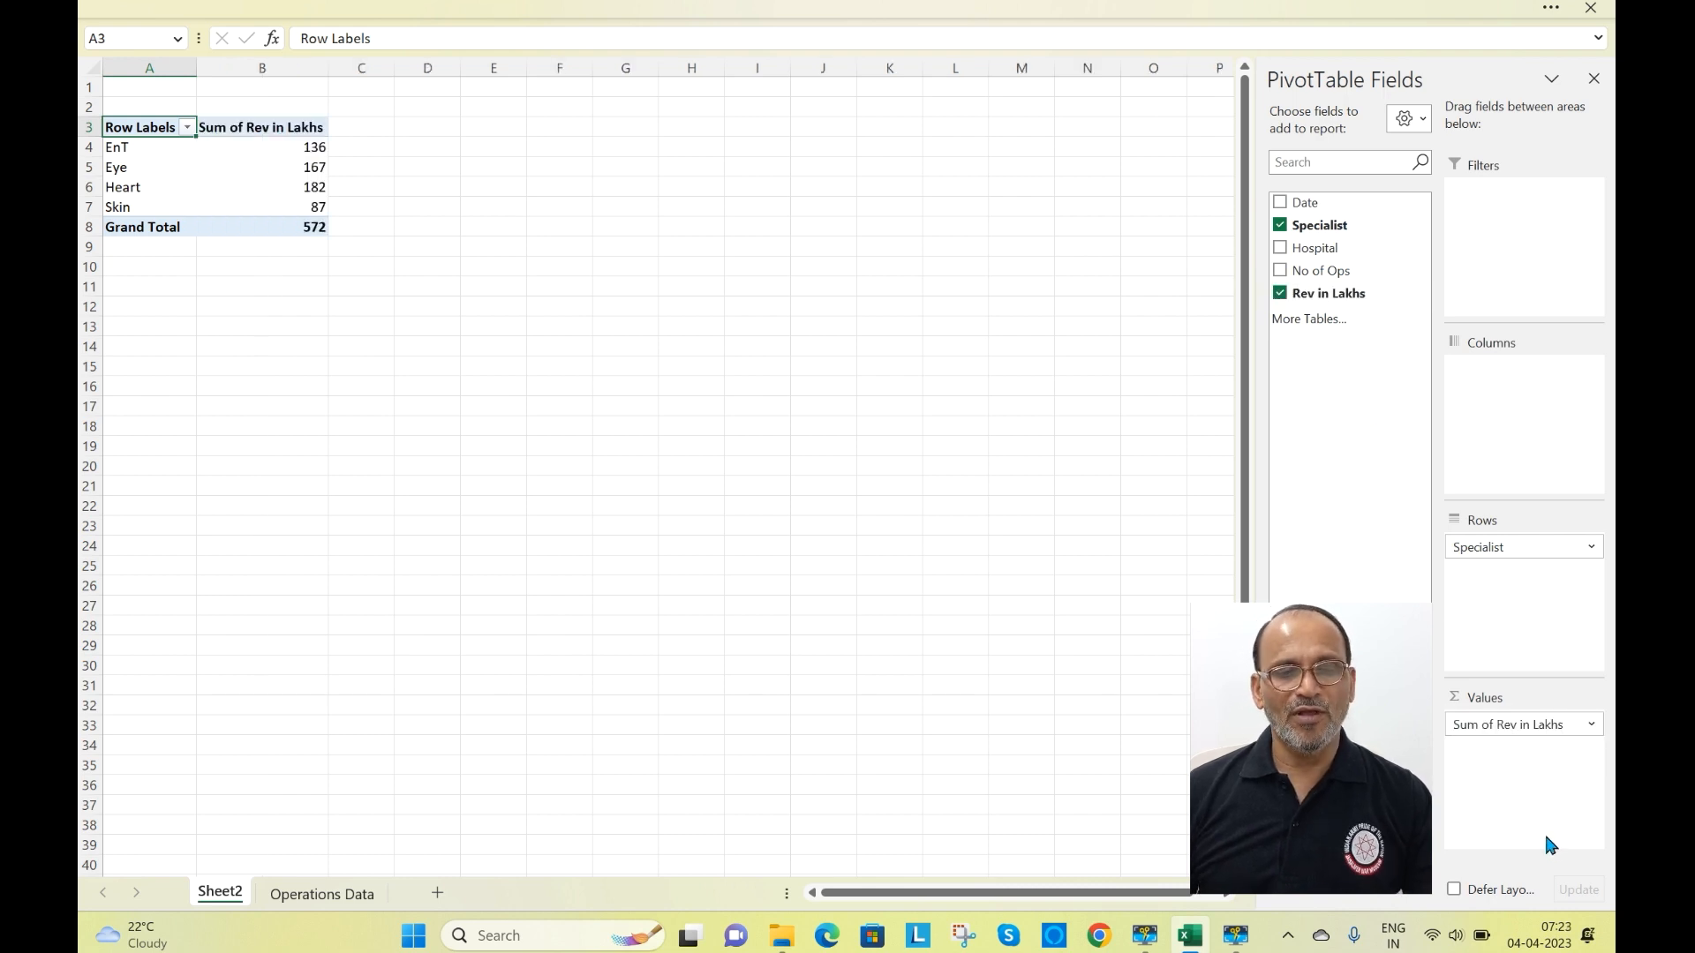
pyautogui.keyDown('ctrl'); pyautogui.scroll(3, 817, 475); pyautogui.keyUp('ctrl')
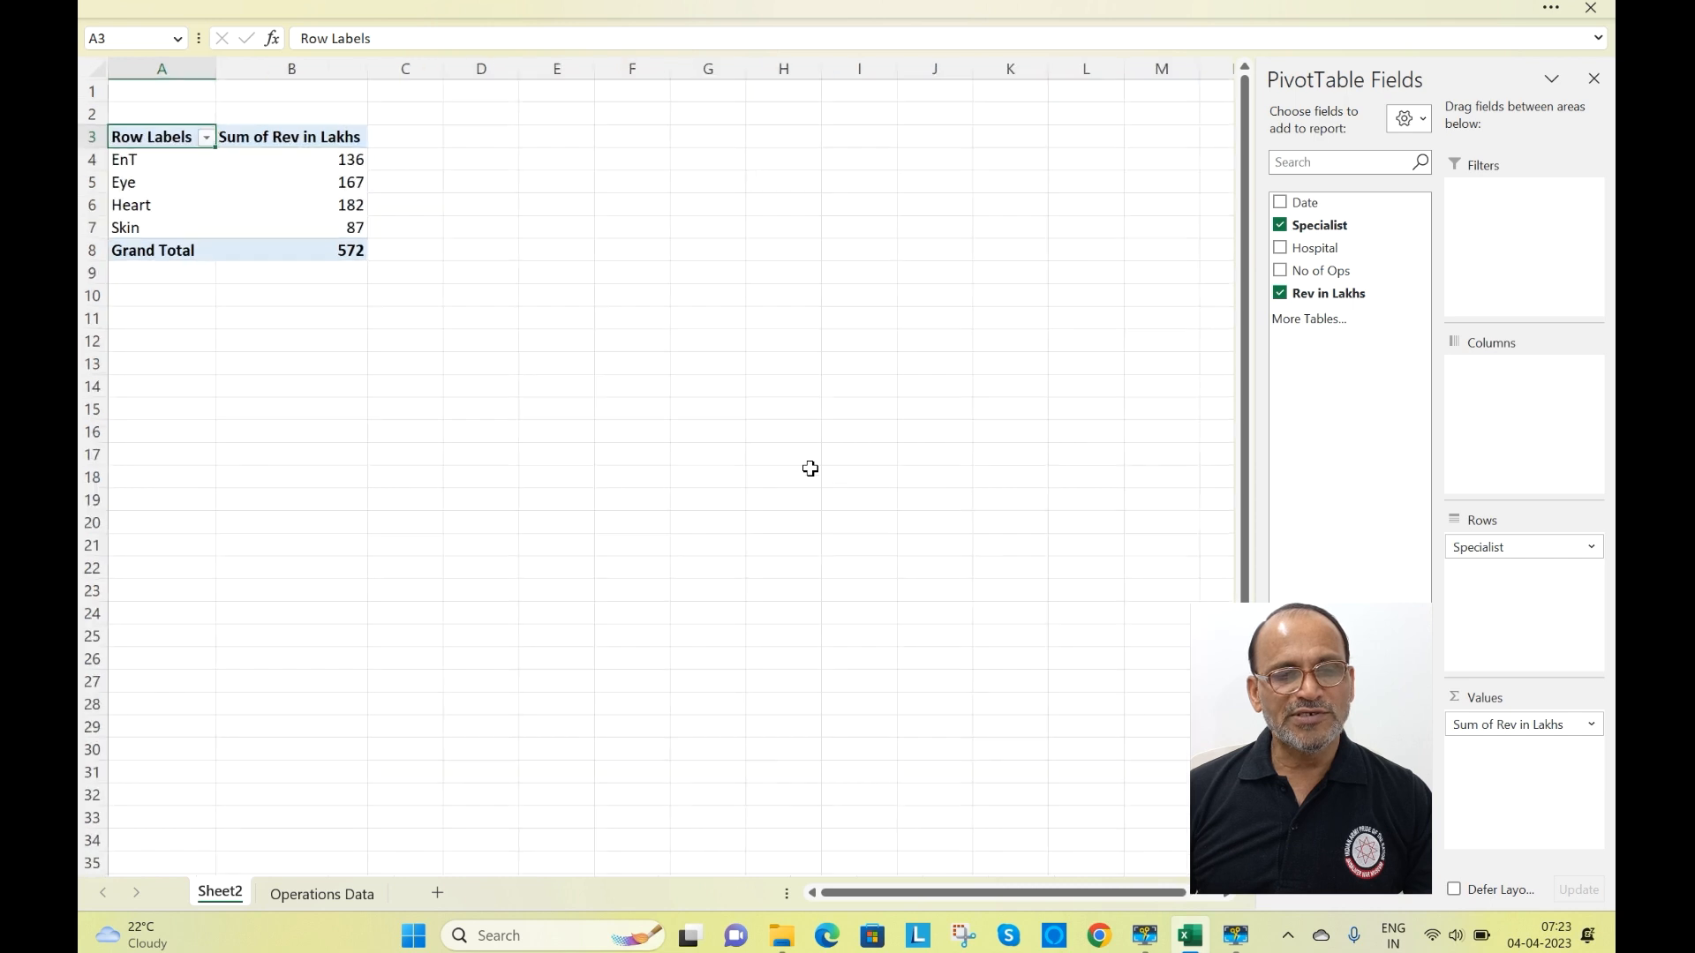
pyautogui.keyDown('ctrl'); pyautogui.scroll(1, 810, 469); pyautogui.keyUp('ctrl')
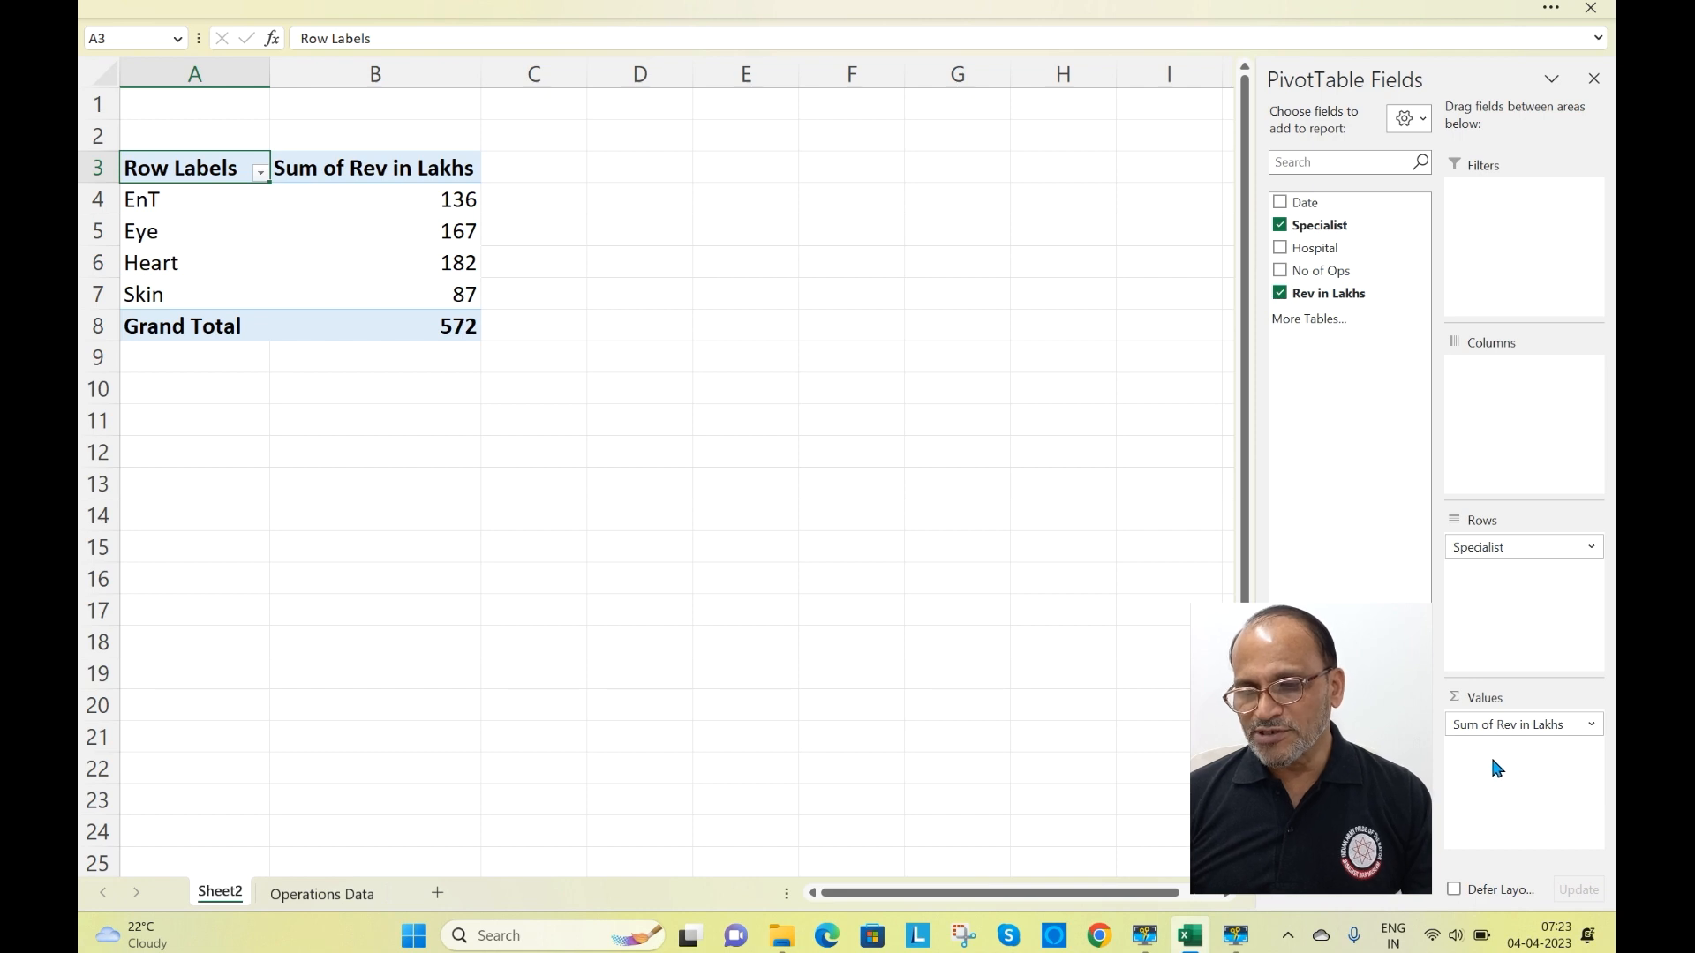
# Change the calculation that summarizes the Rev in Lakhs value field to Average
pyautogui.click(1589, 727)
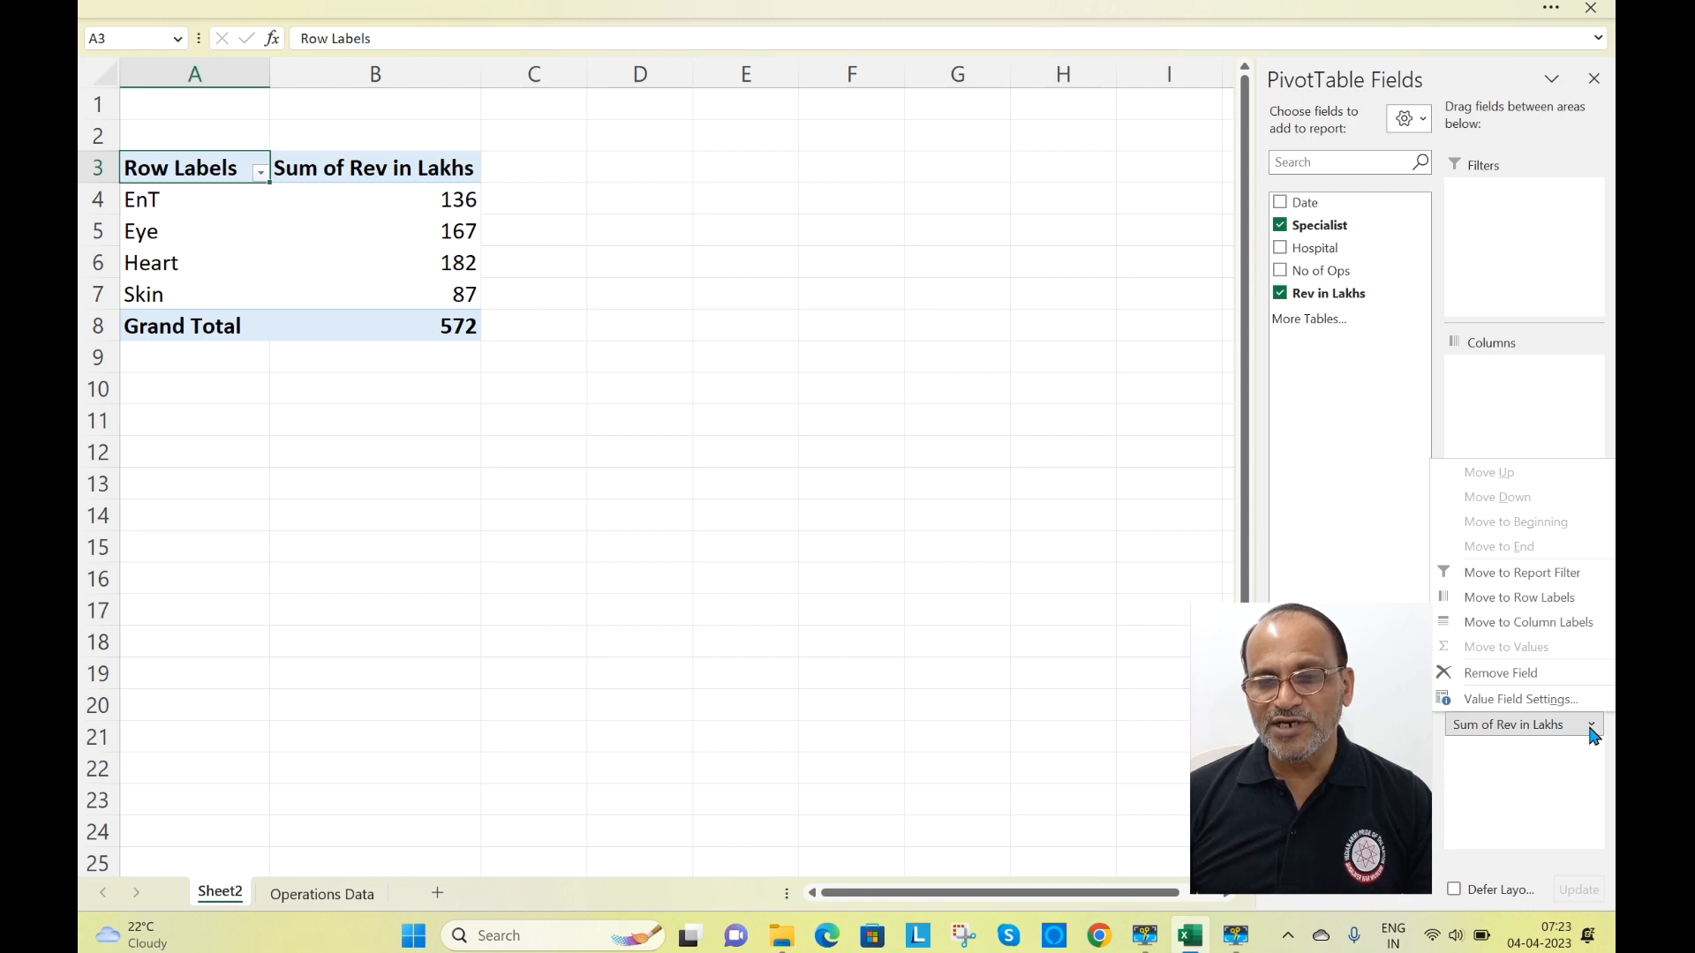
pyautogui.click(1538, 701)
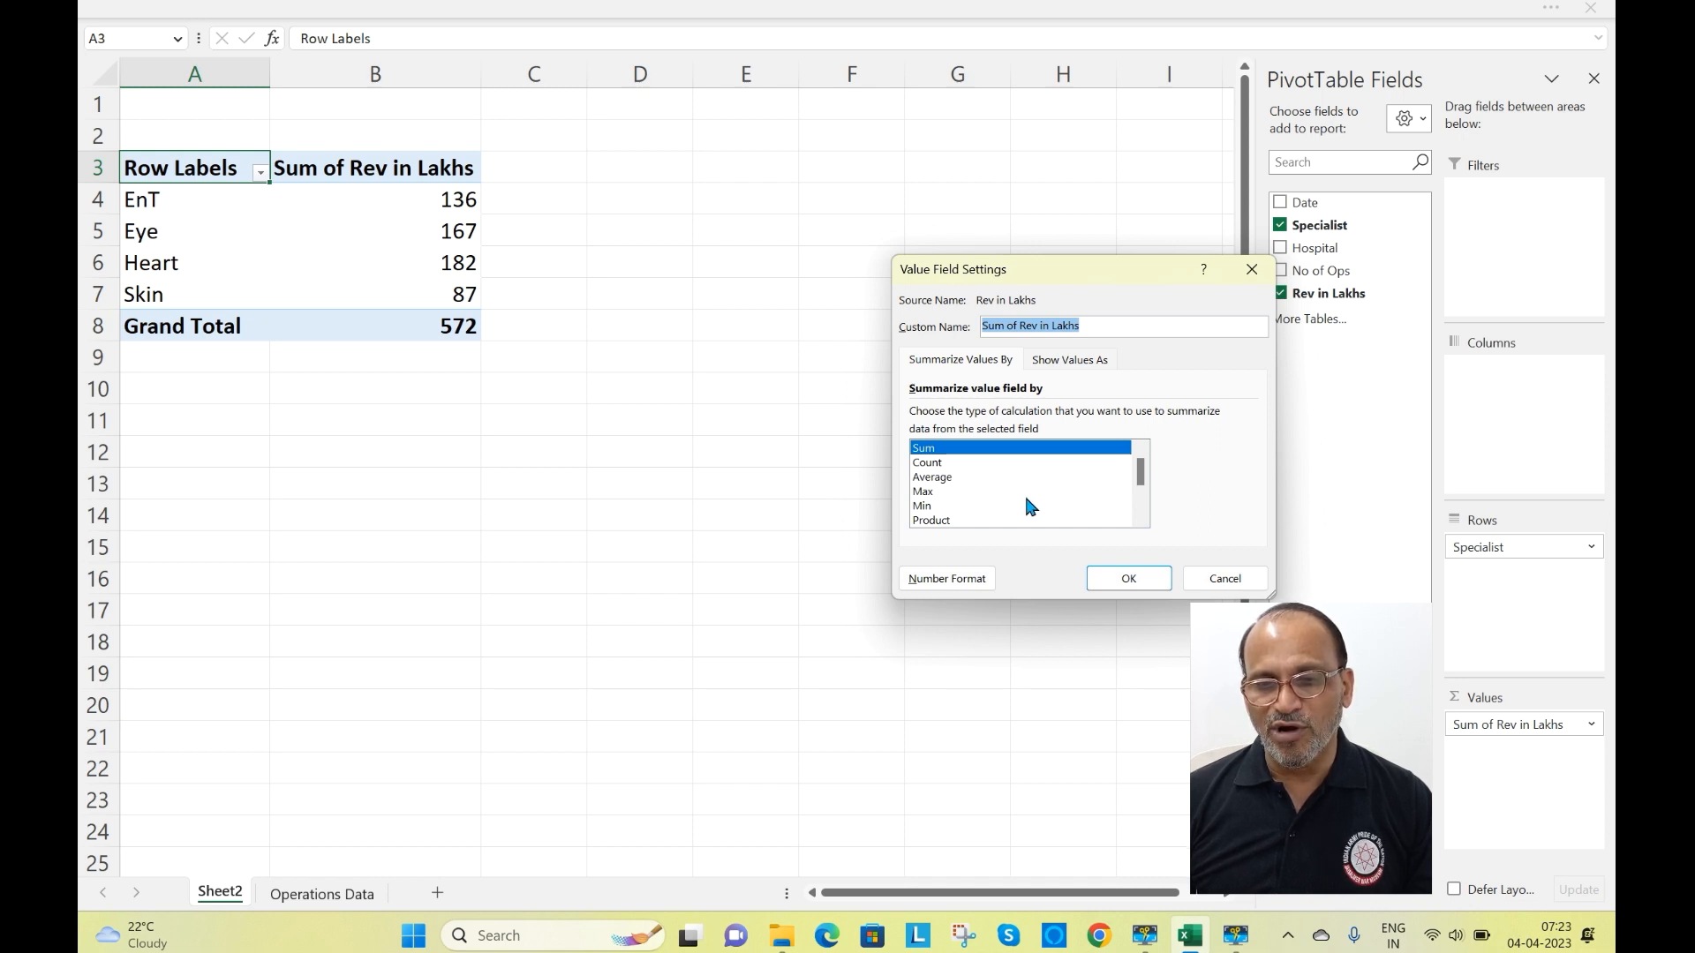
pyautogui.click(958, 453)
pyautogui.click(935, 465)
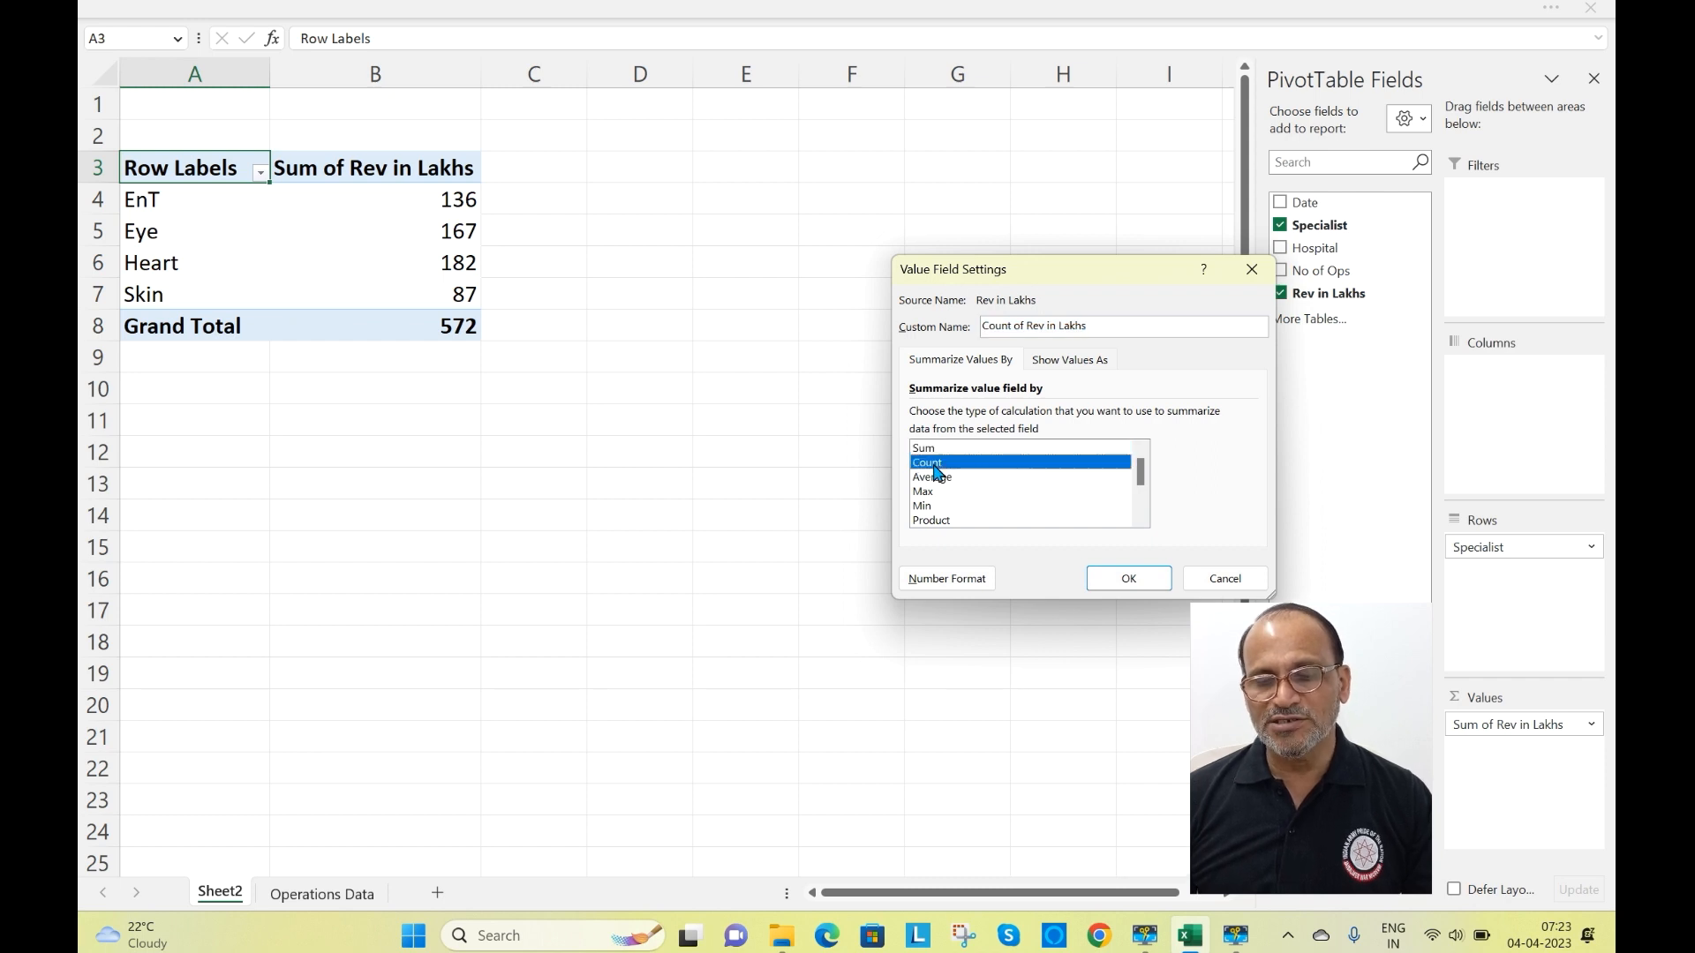
pyautogui.click(943, 479)
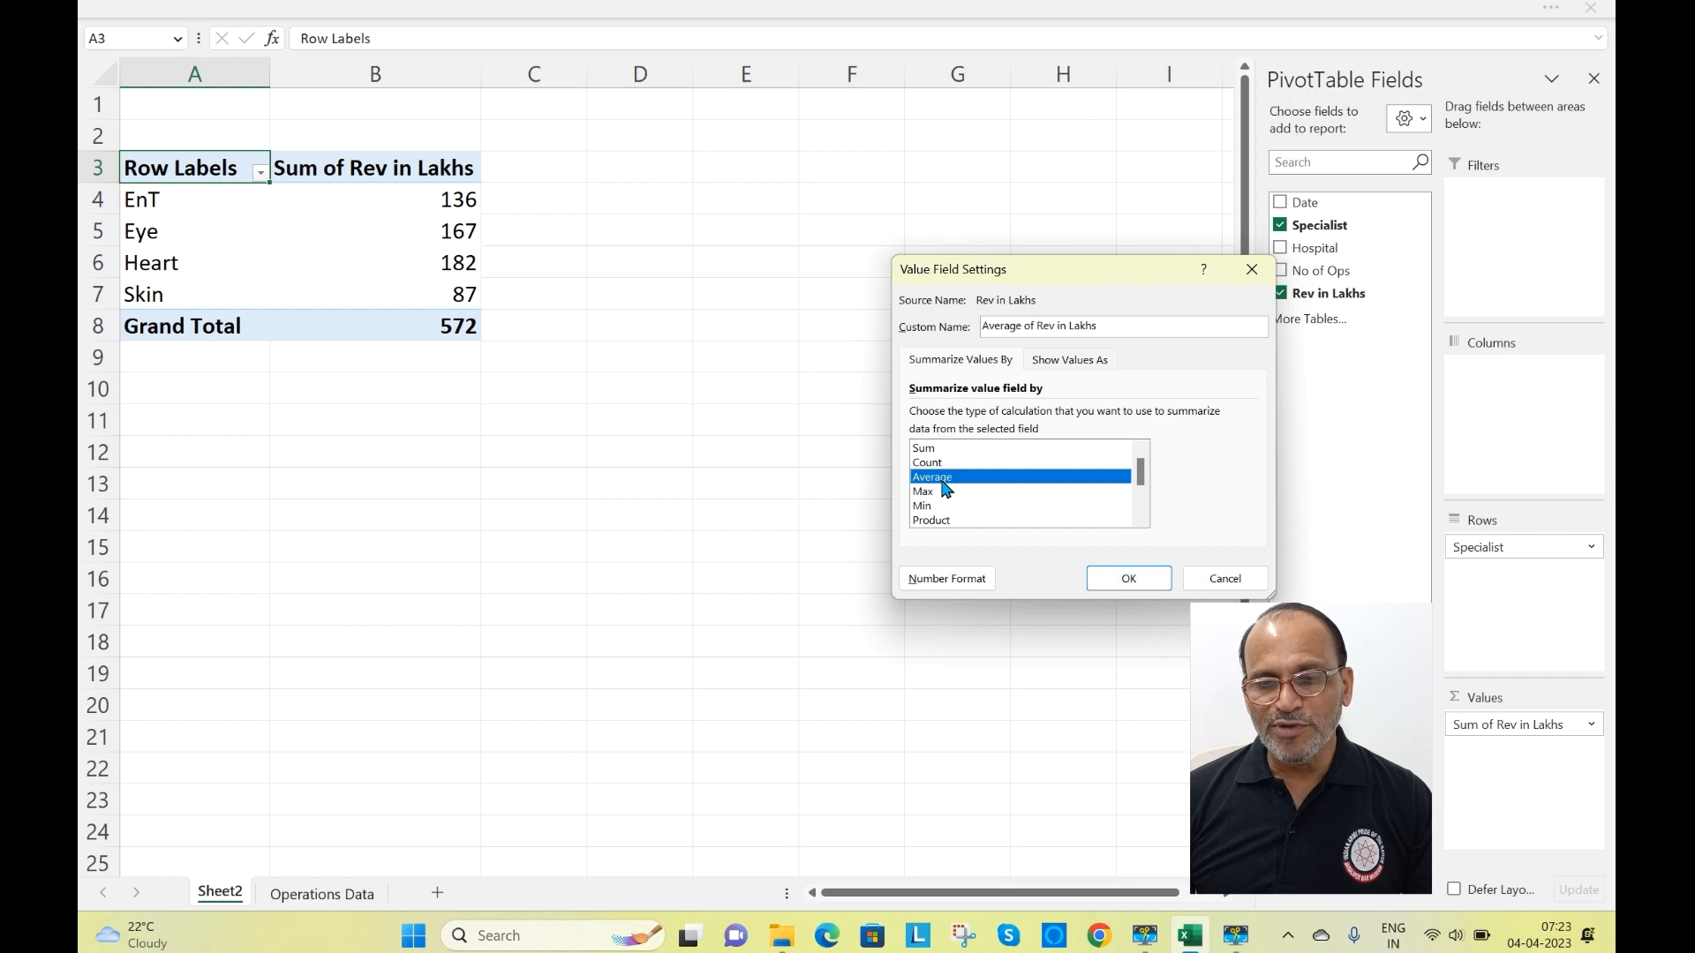
pyautogui.click(927, 492)
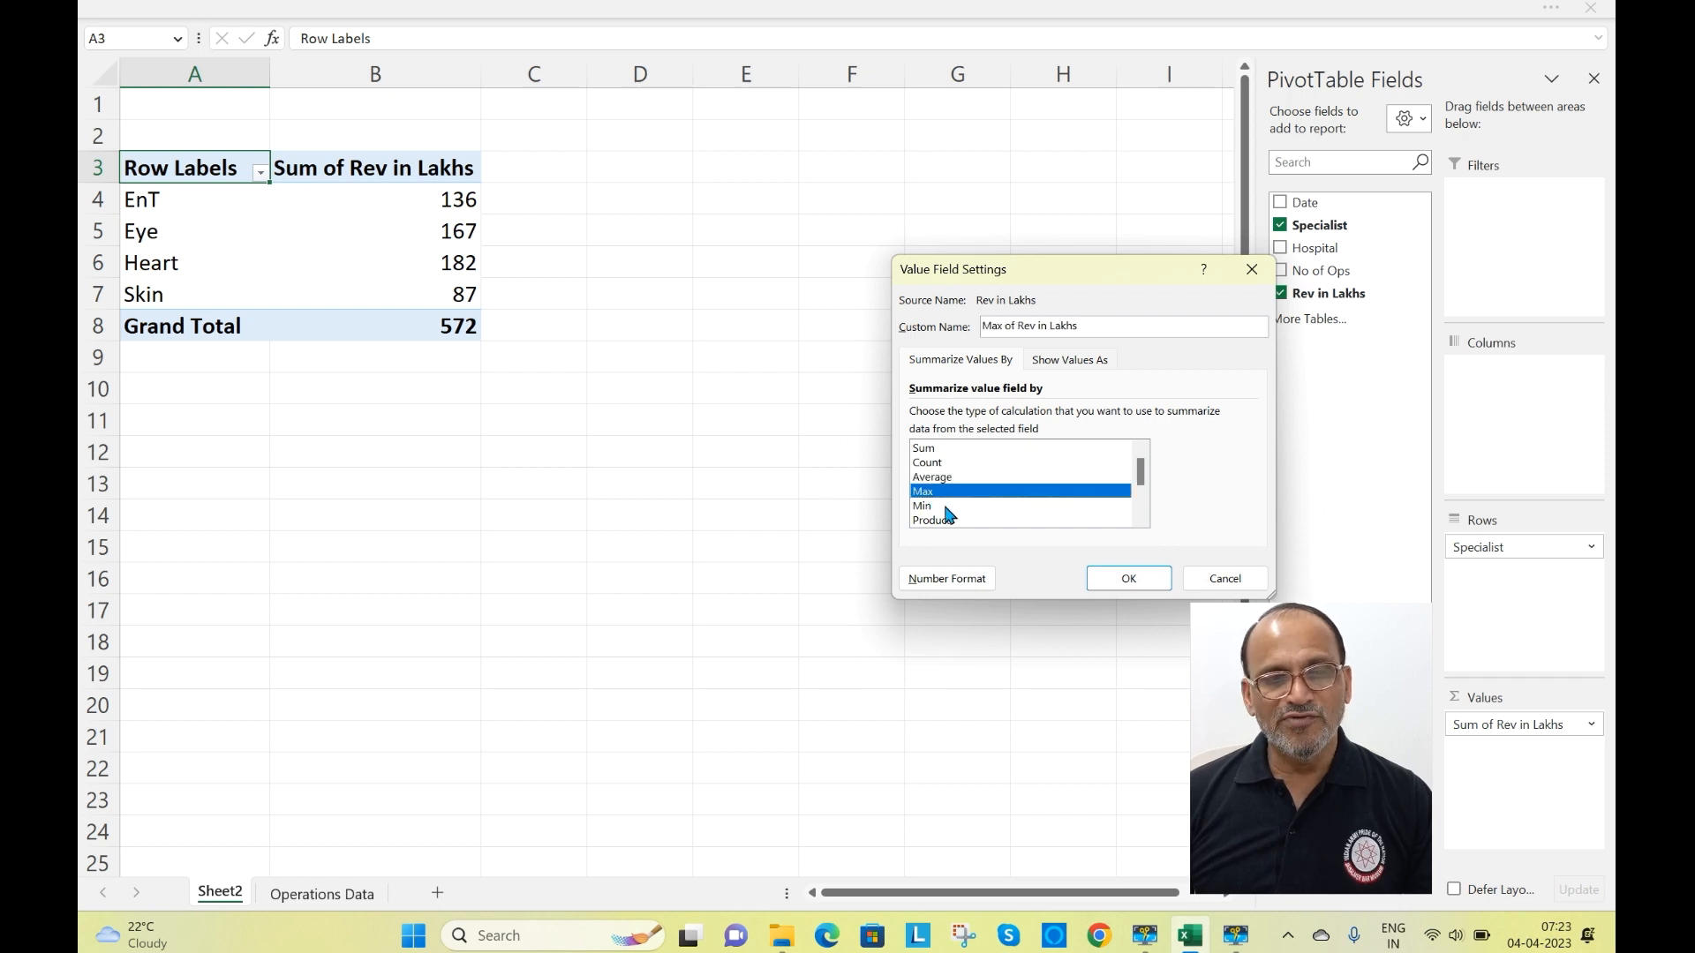
pyautogui.click(931, 508)
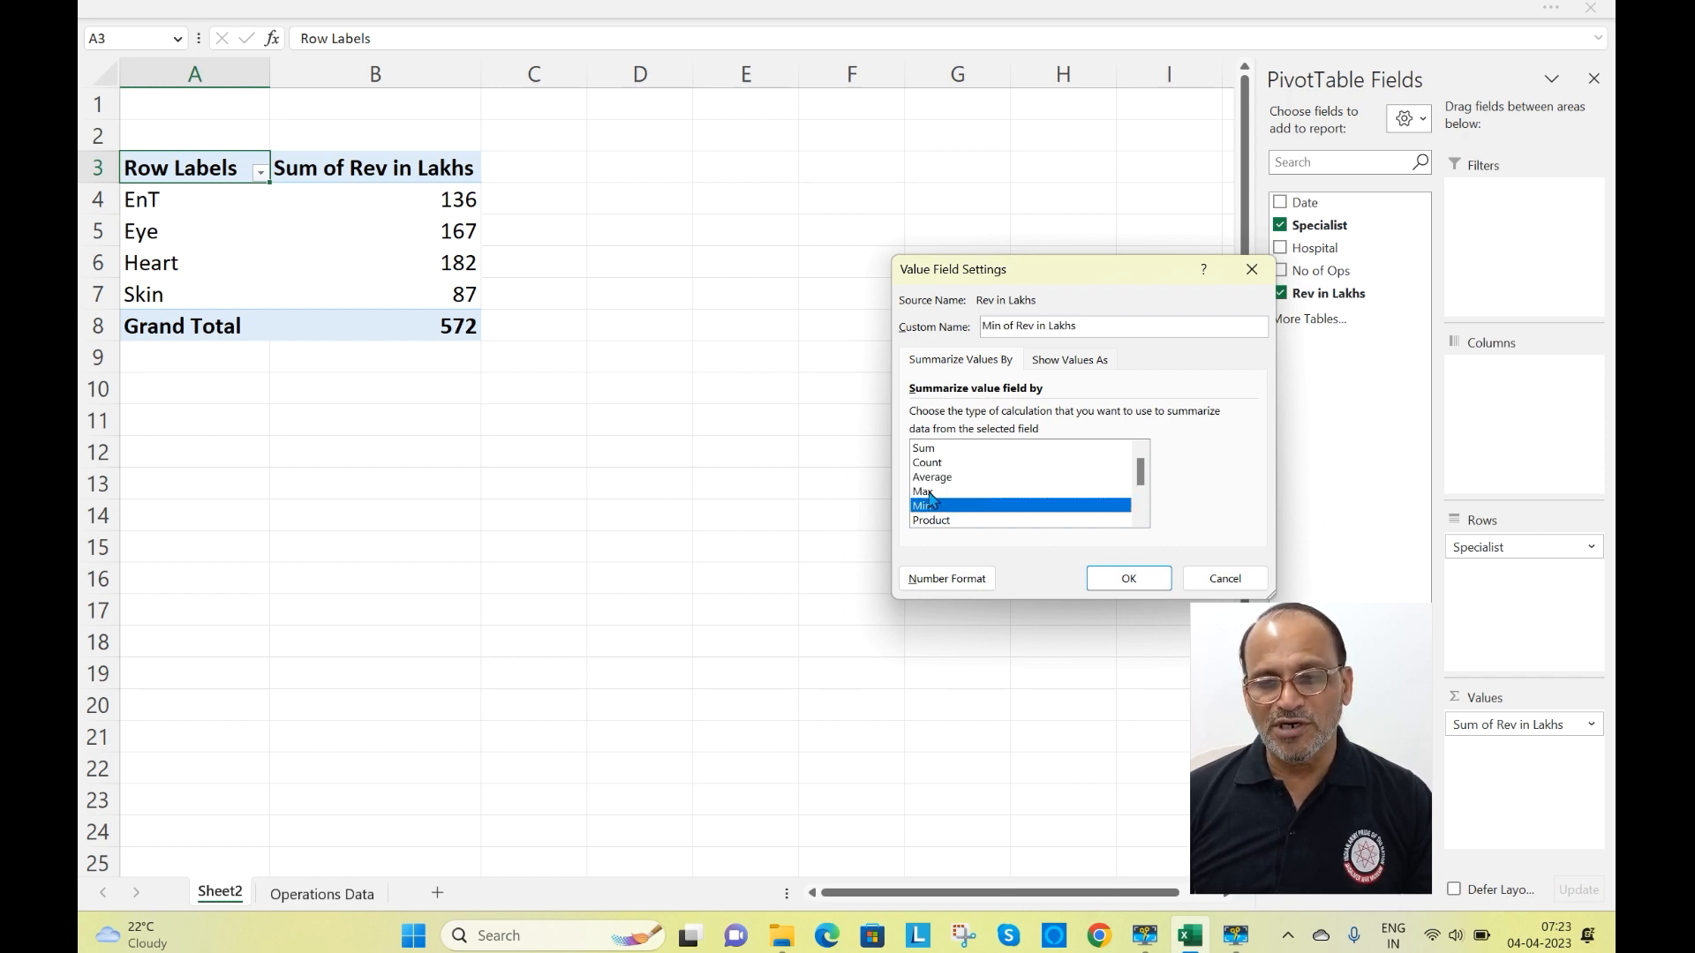
pyautogui.click(934, 449)
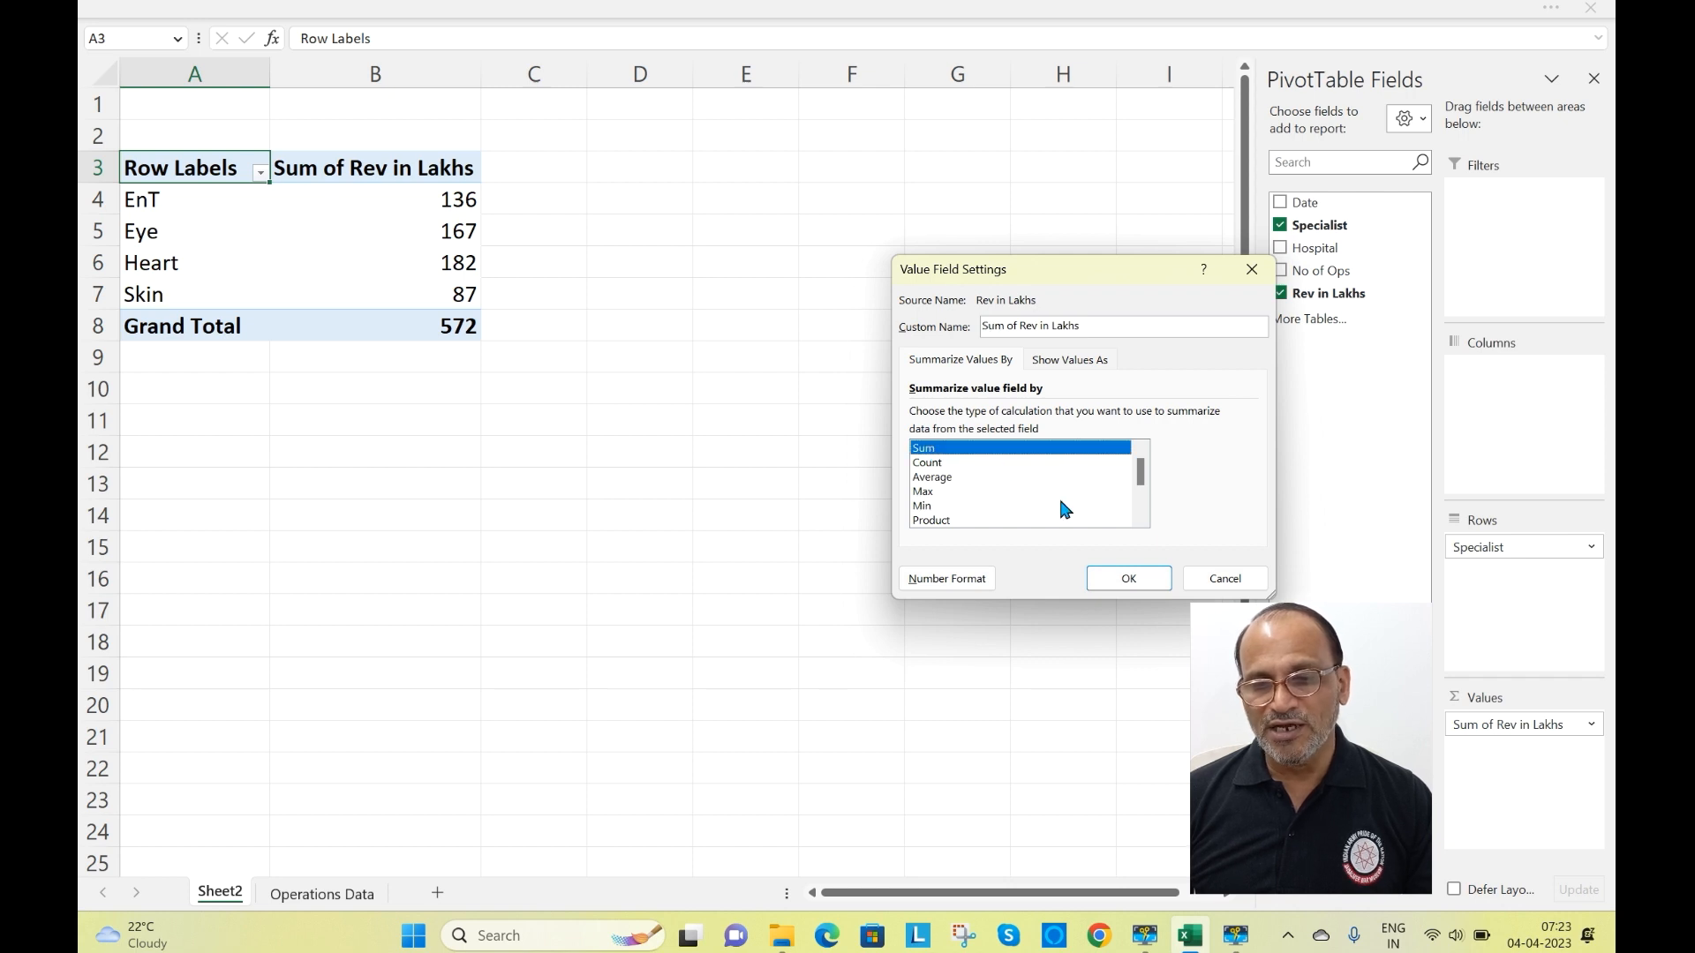
pyautogui.click(944, 480)
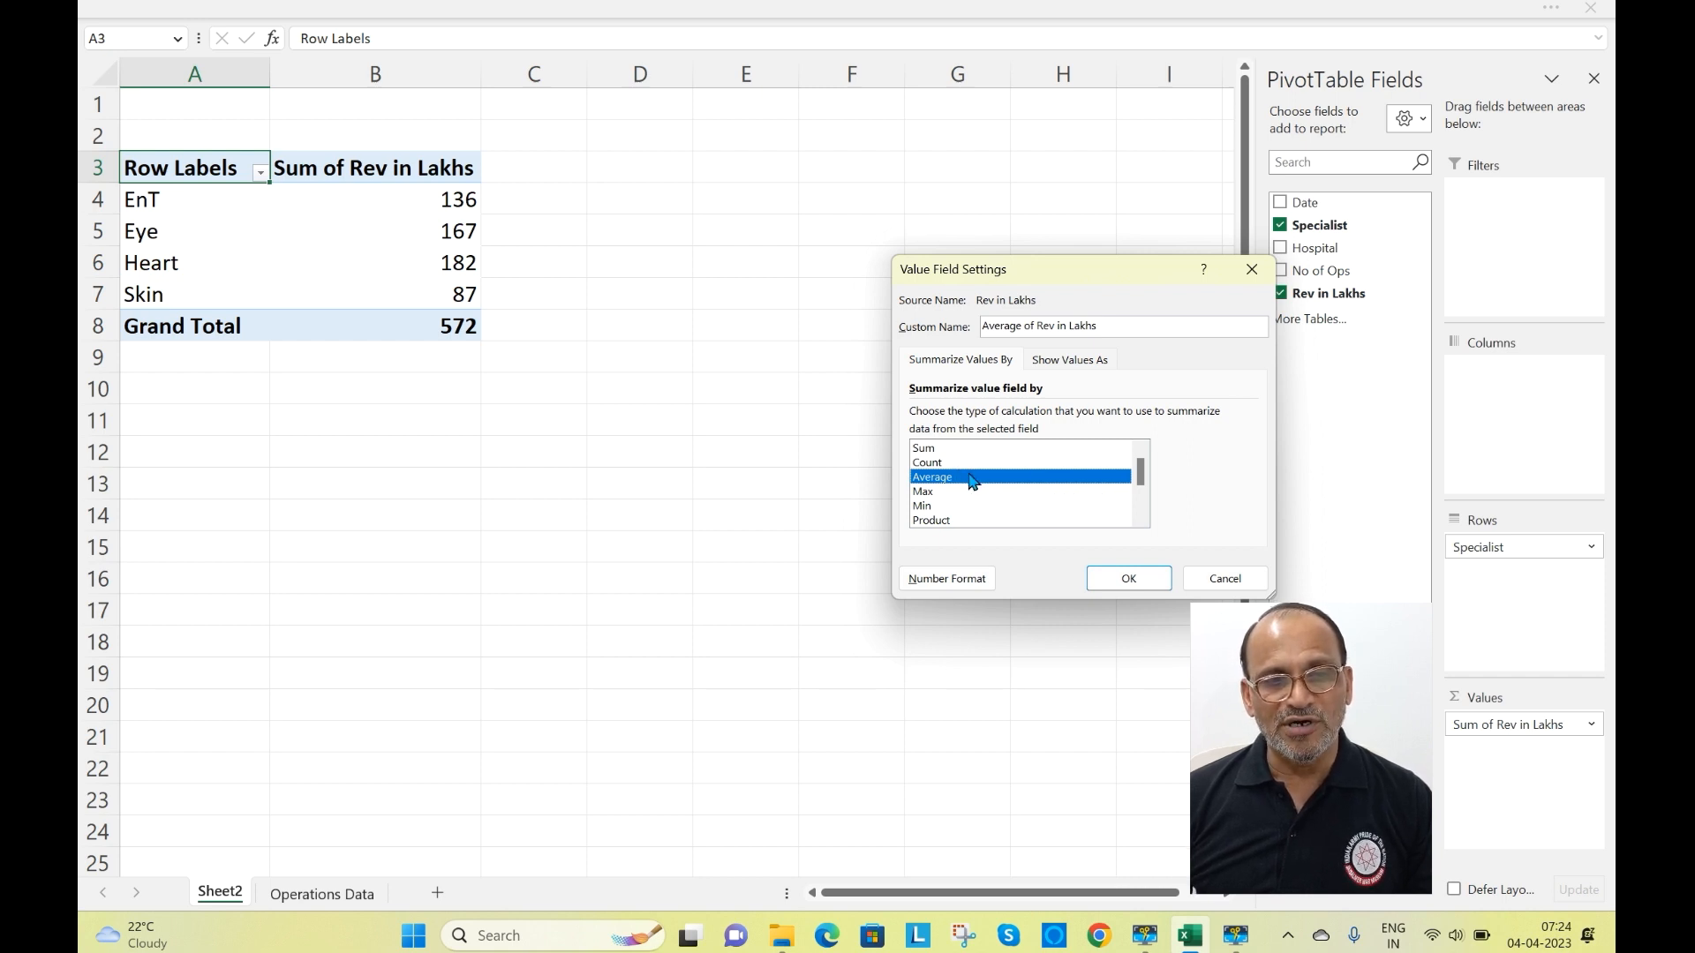
pyautogui.click(1130, 579)
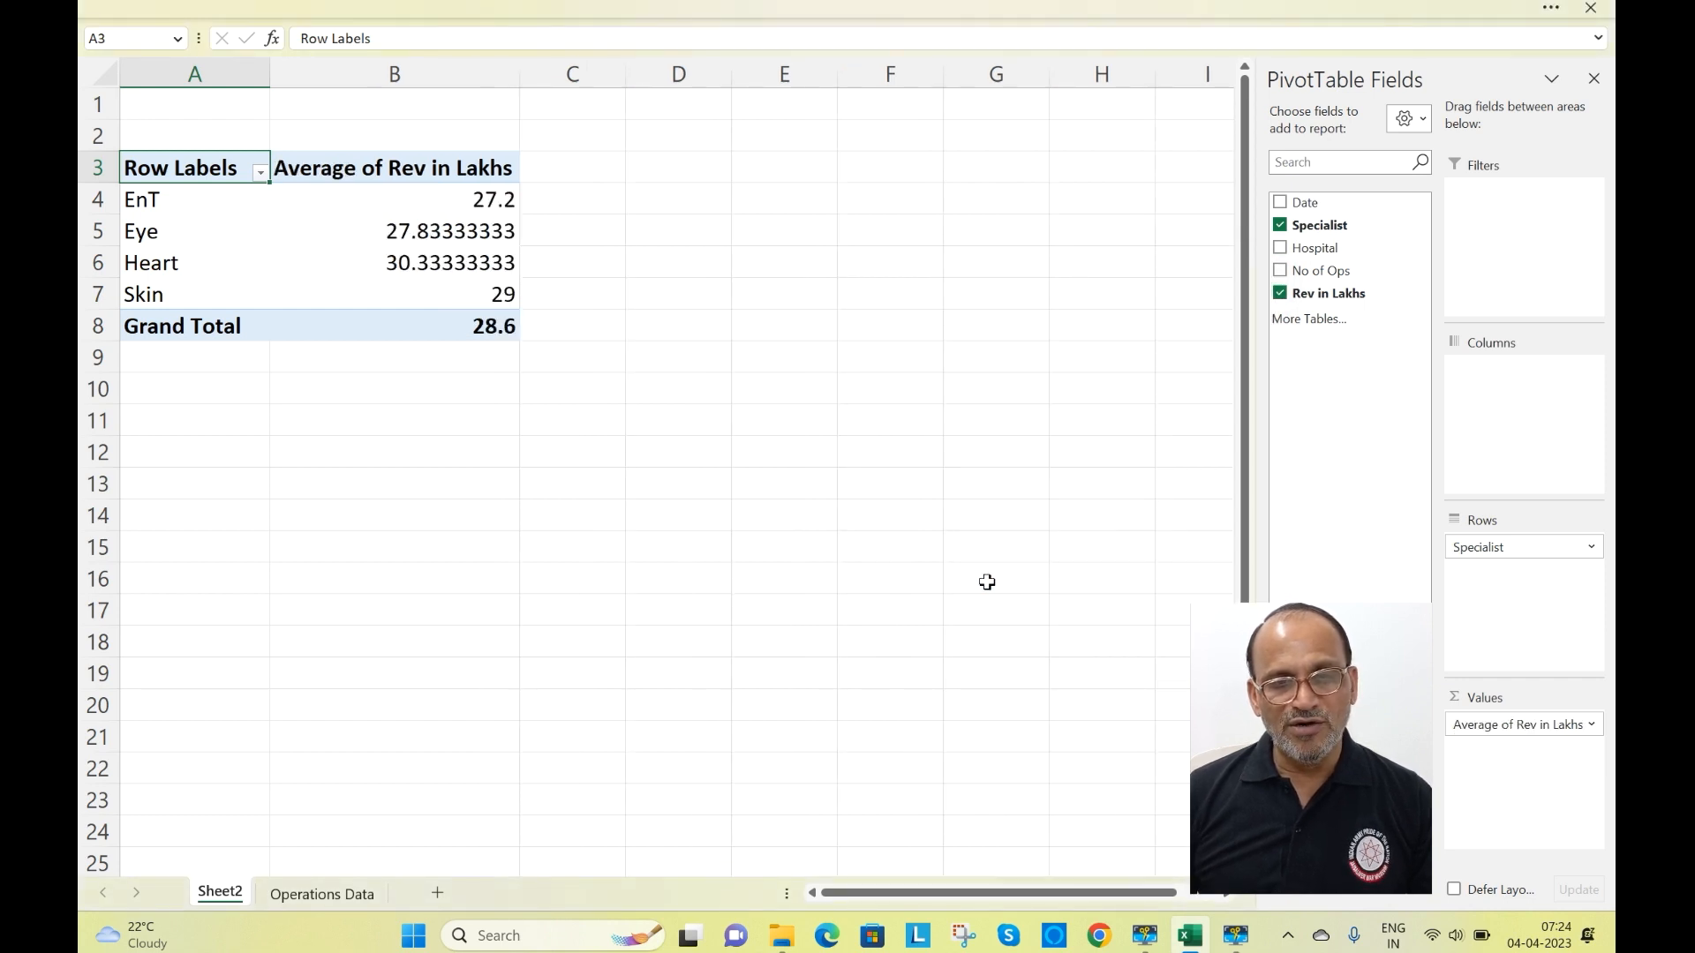
# Format the PivotTable's revenue value field as Currency with the $ English (Australia) symbol
pyautogui.click(470, 232)
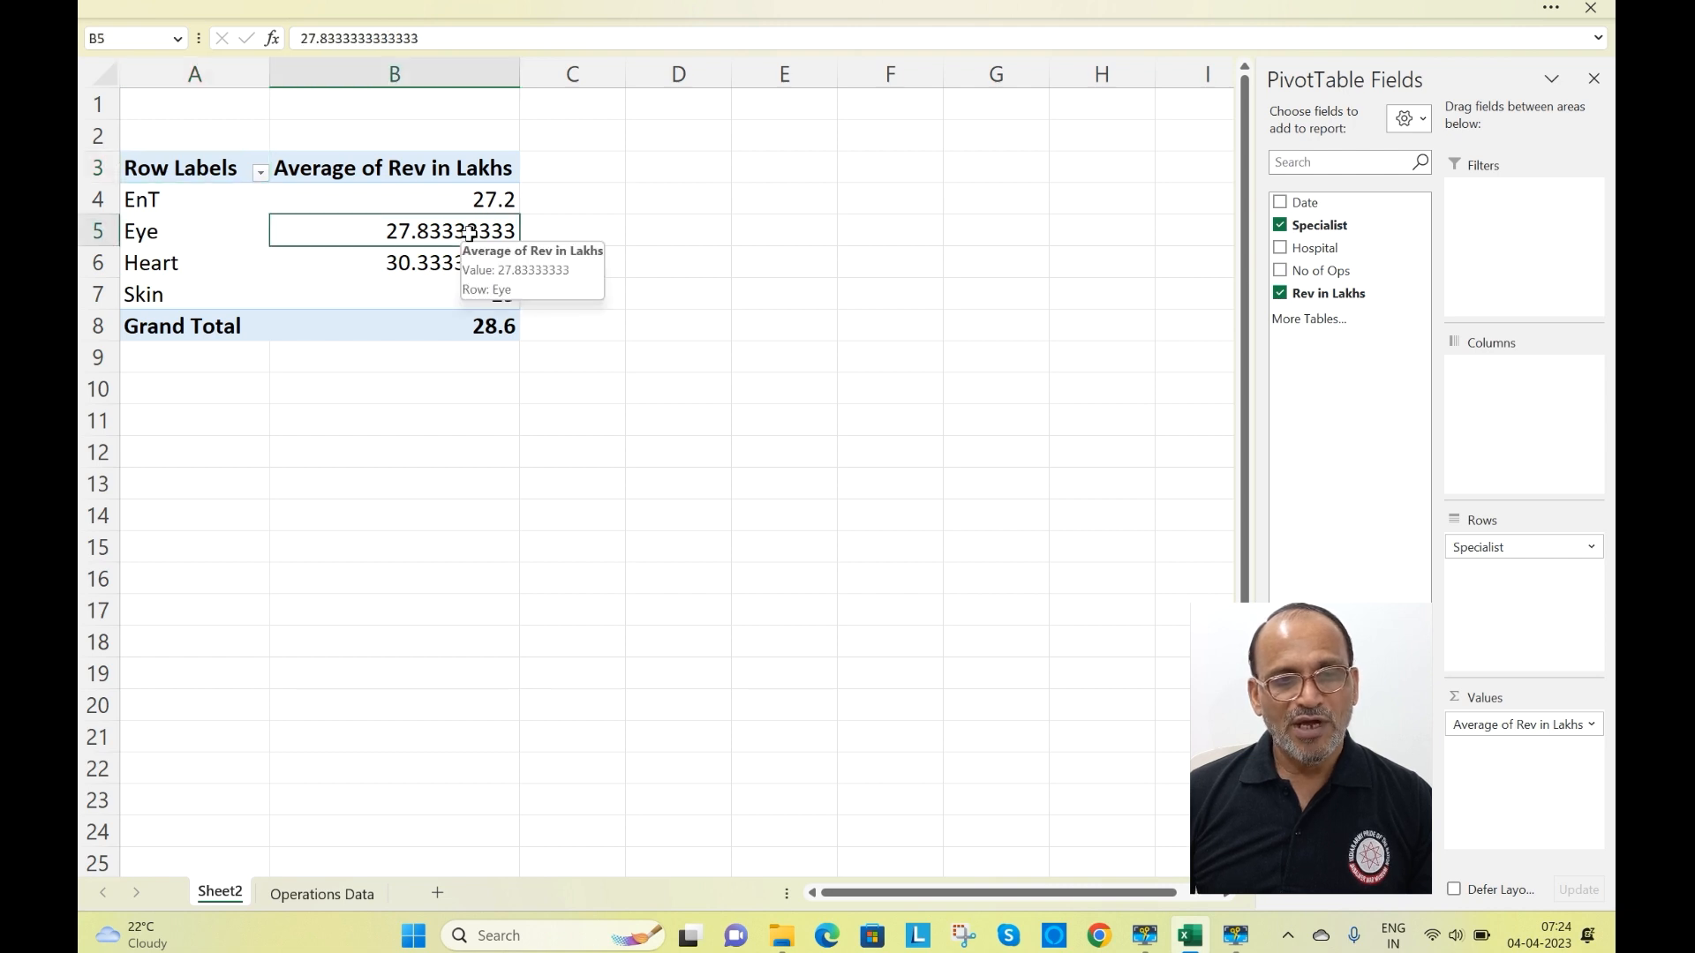
pyautogui.rightClick(470, 232)
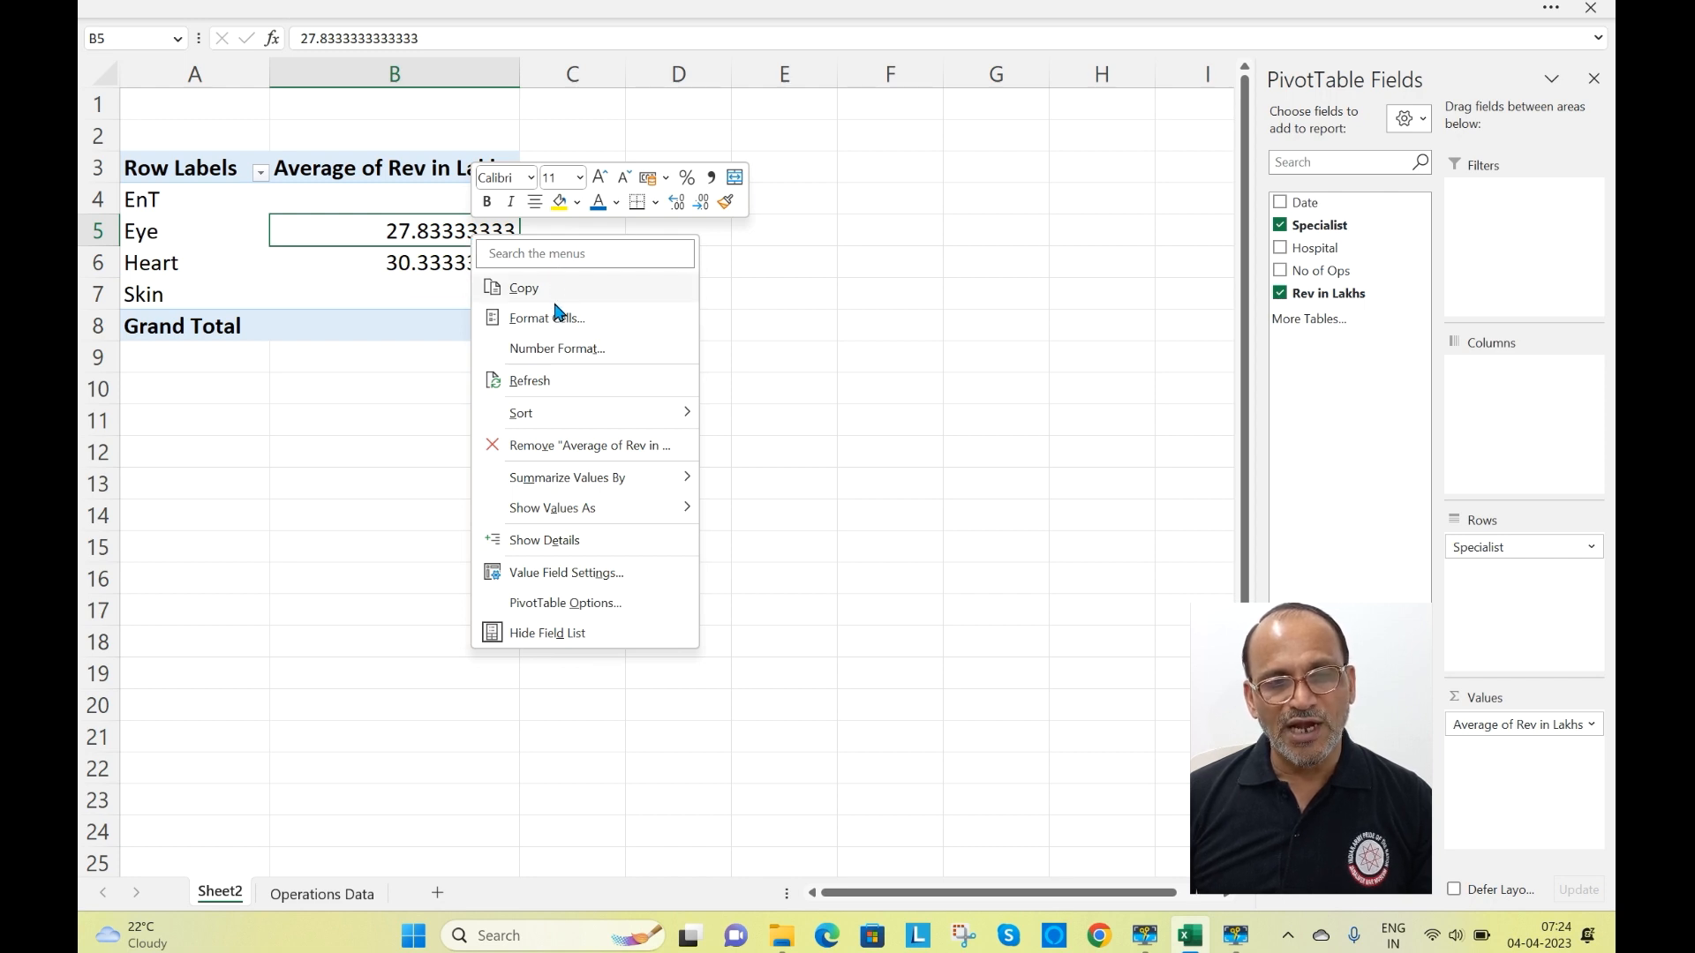
pyautogui.click(565, 353)
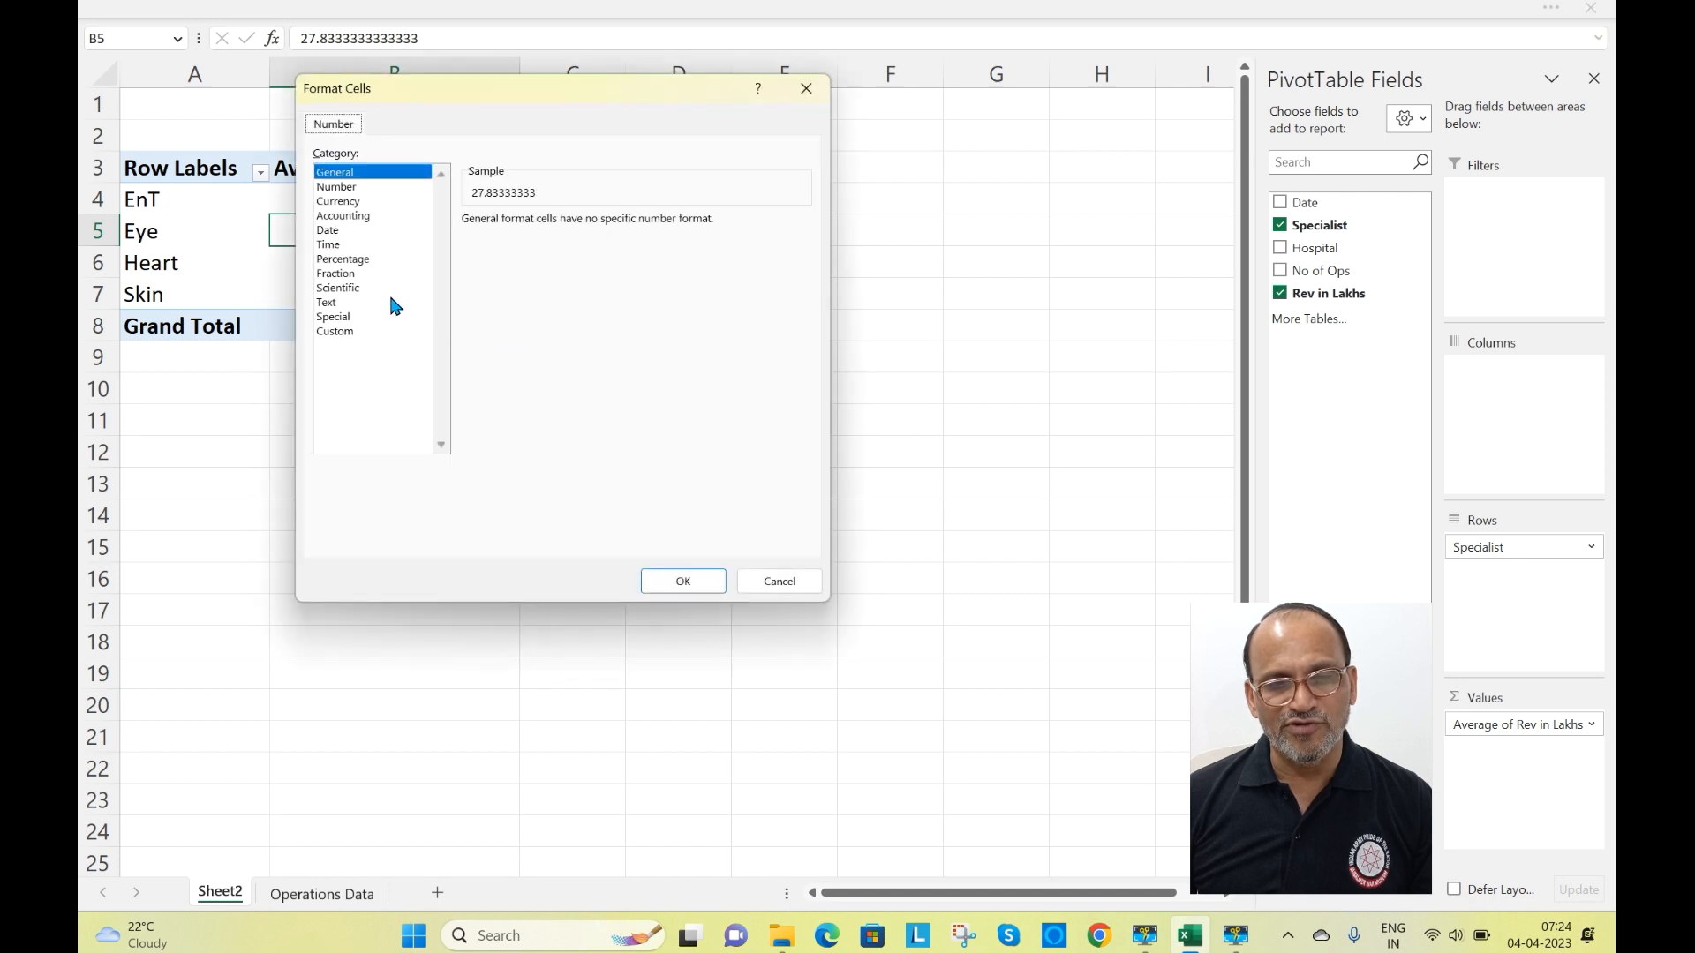
pyautogui.click(354, 202)
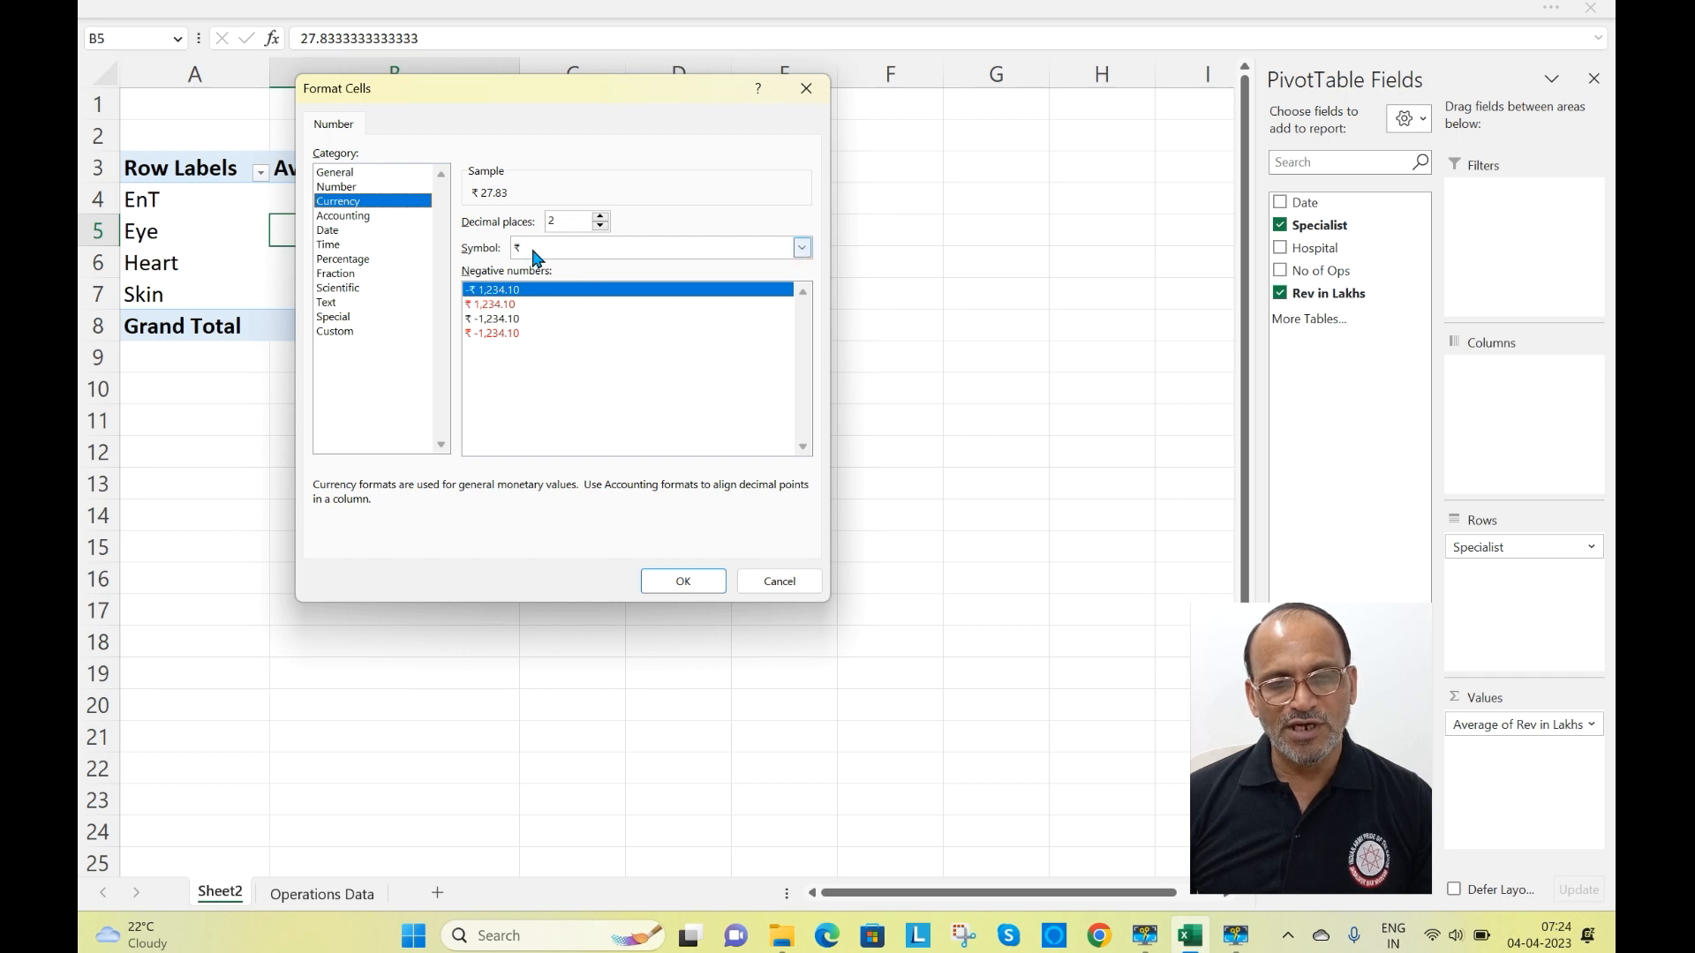
pyautogui.click(803, 250)
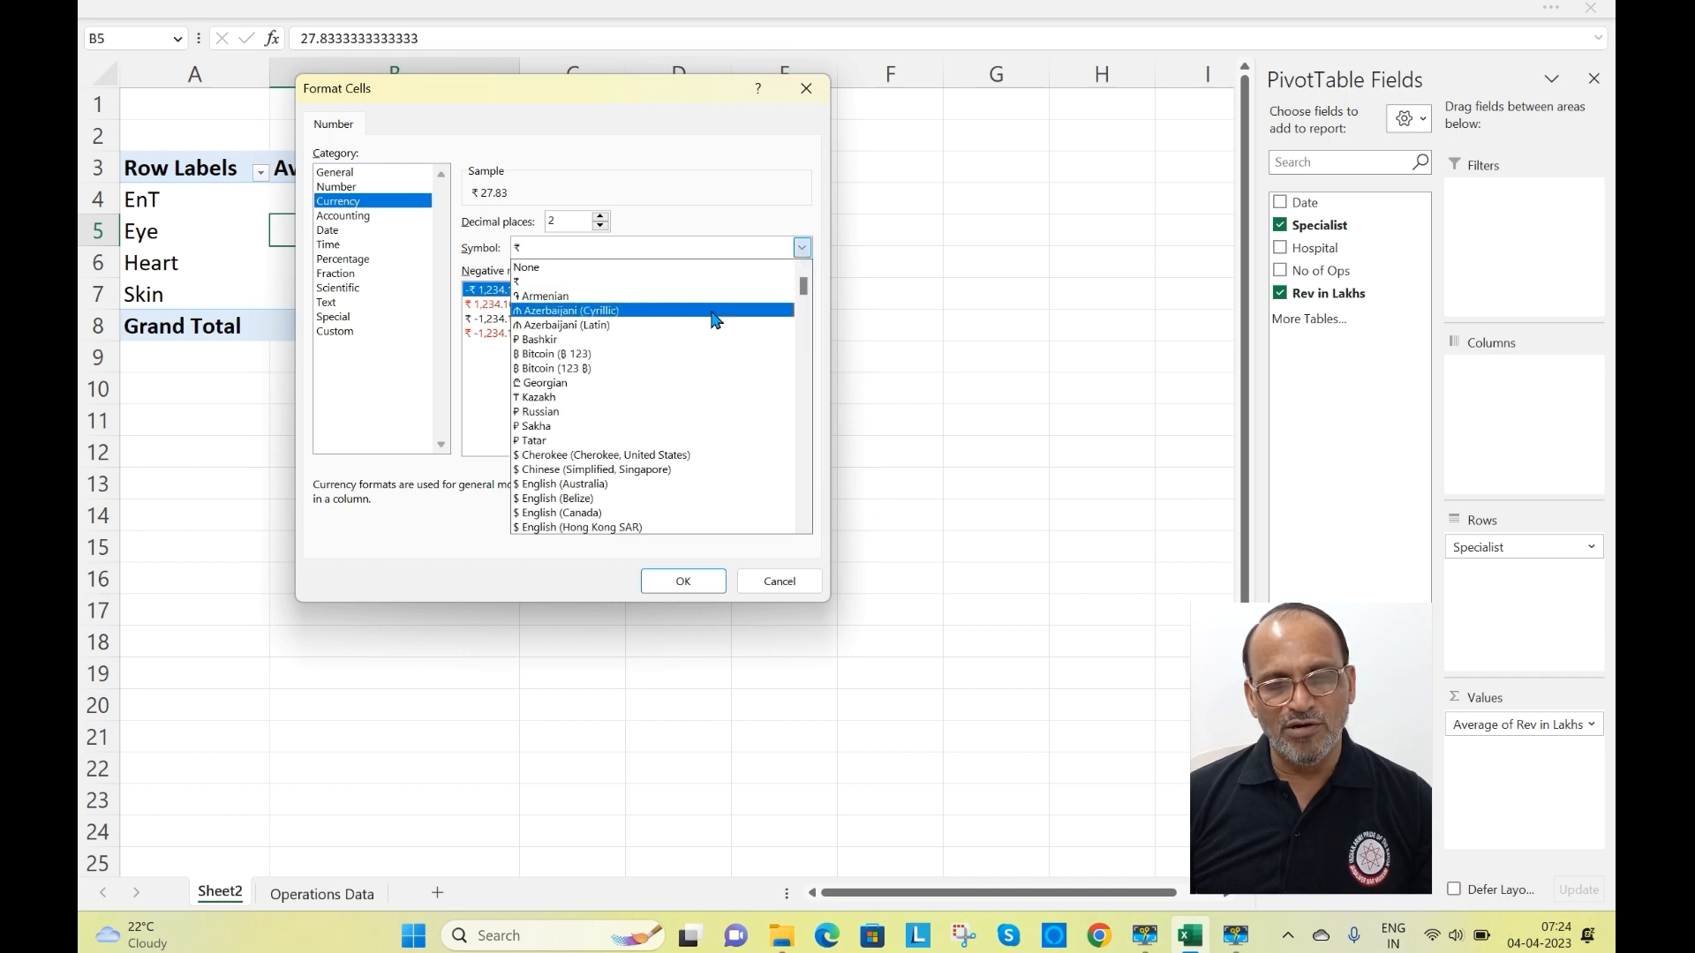
pyautogui.scroll(-2, 708, 306)
pyautogui.scroll(-1, 707, 340)
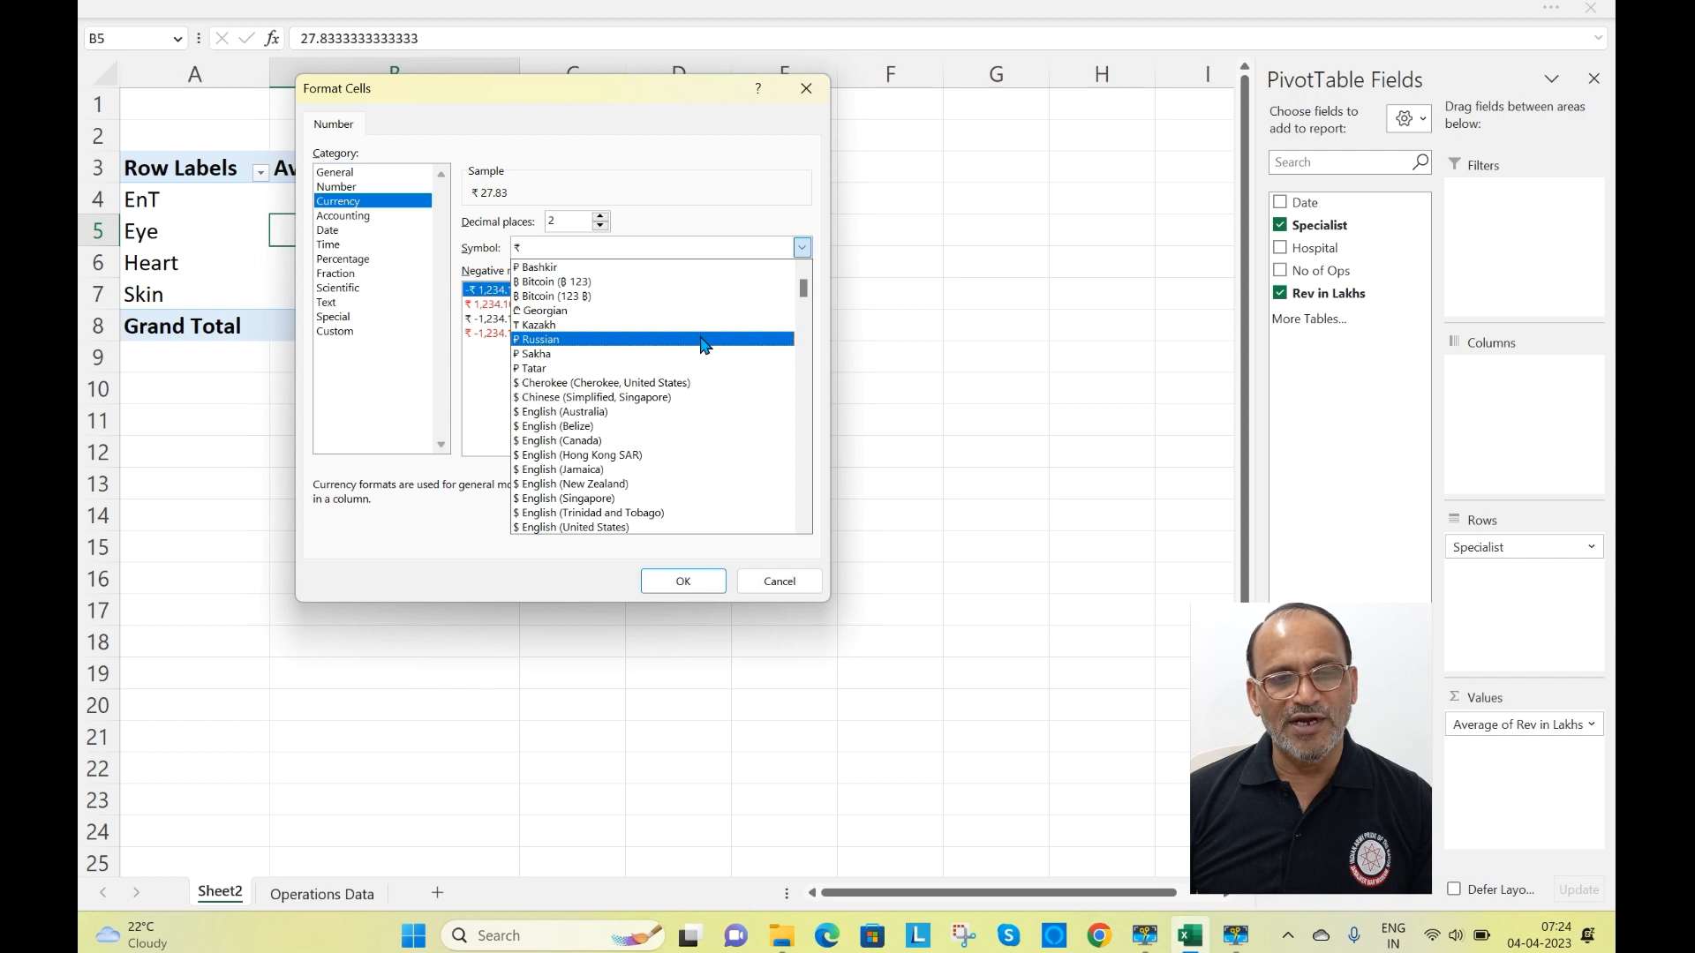
pyautogui.scroll(-1, 704, 345)
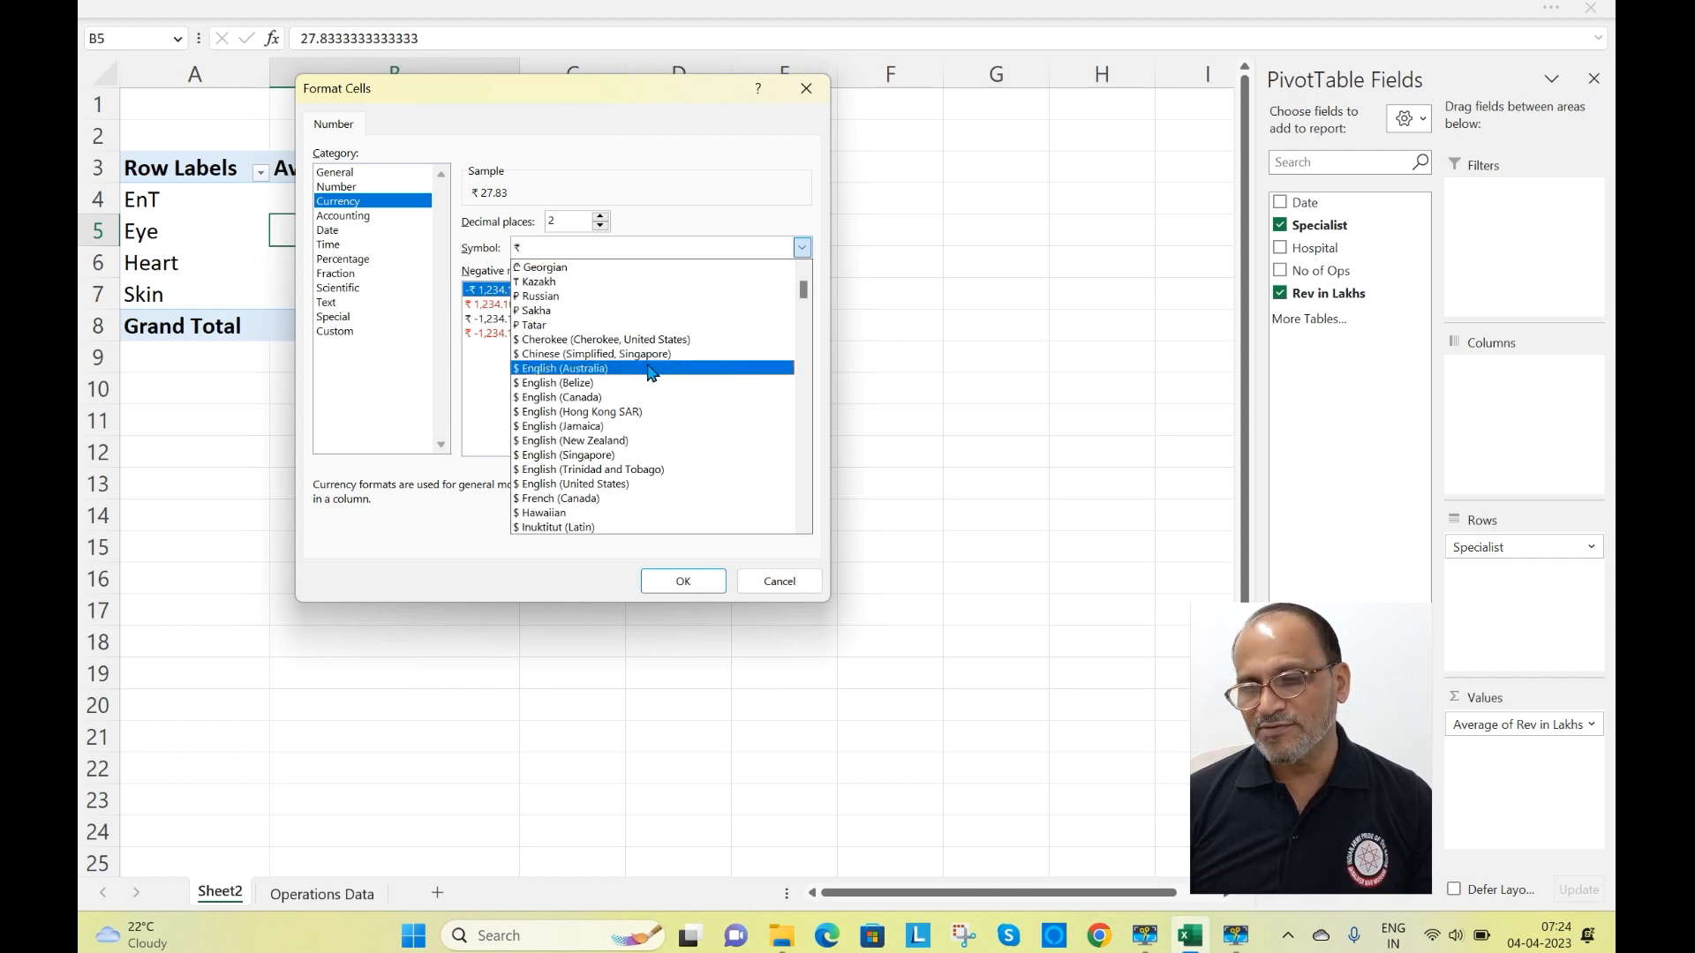
pyautogui.click(619, 371)
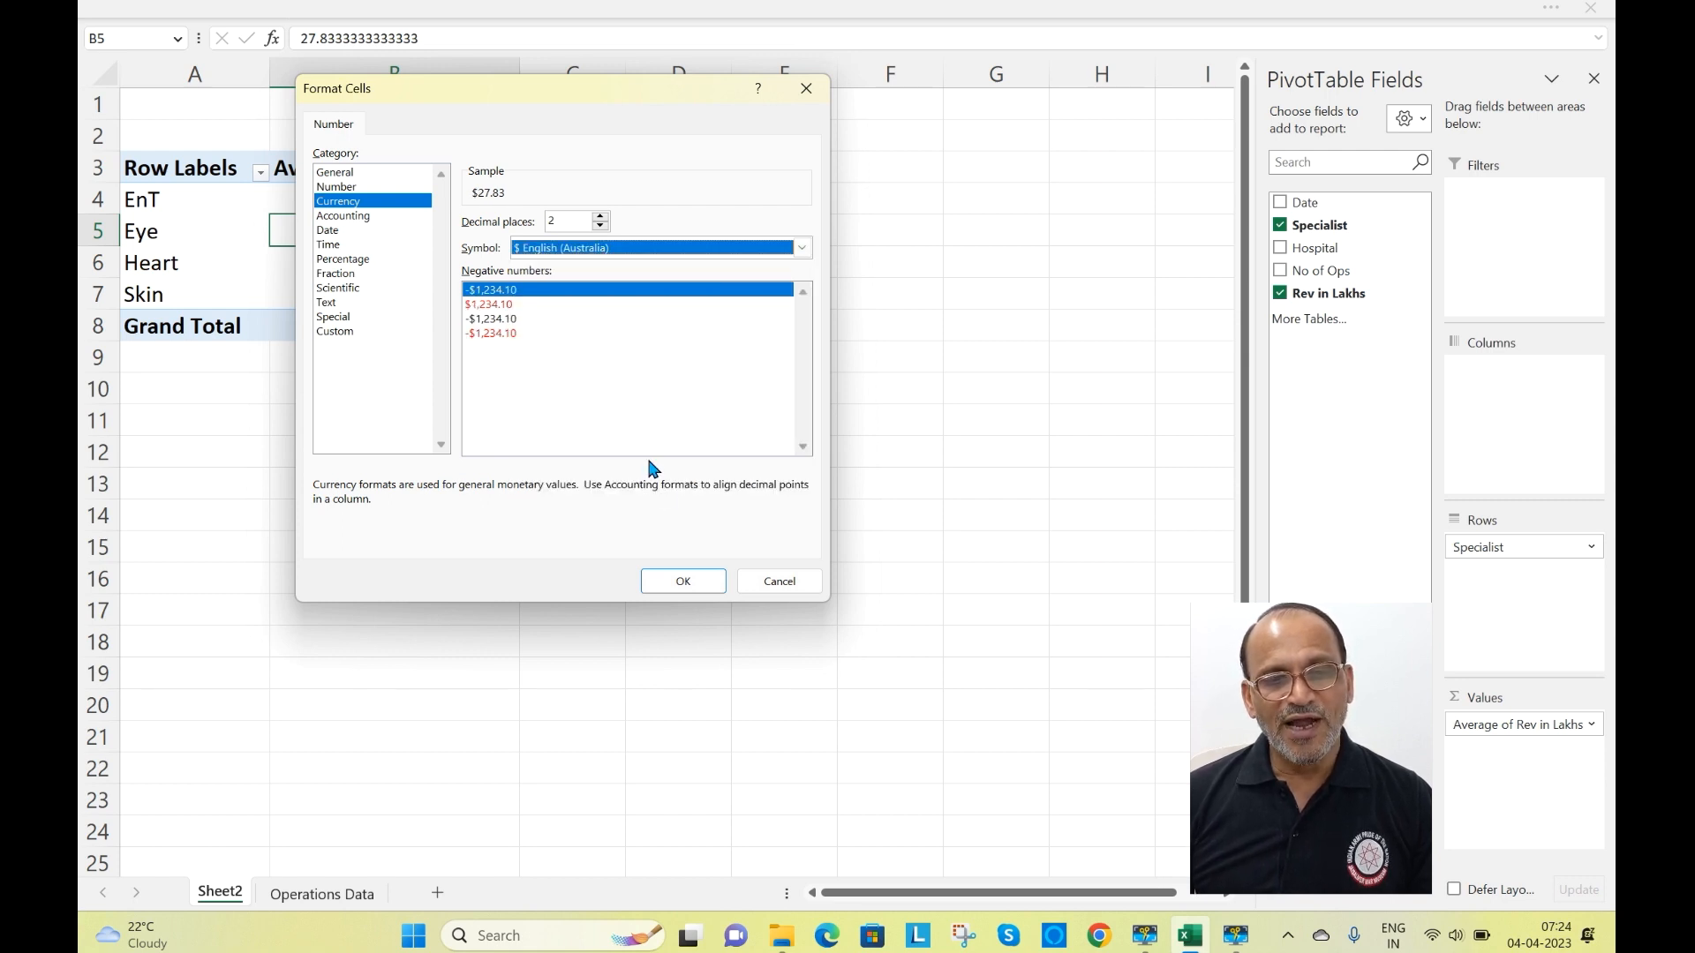
pyautogui.click(678, 586)
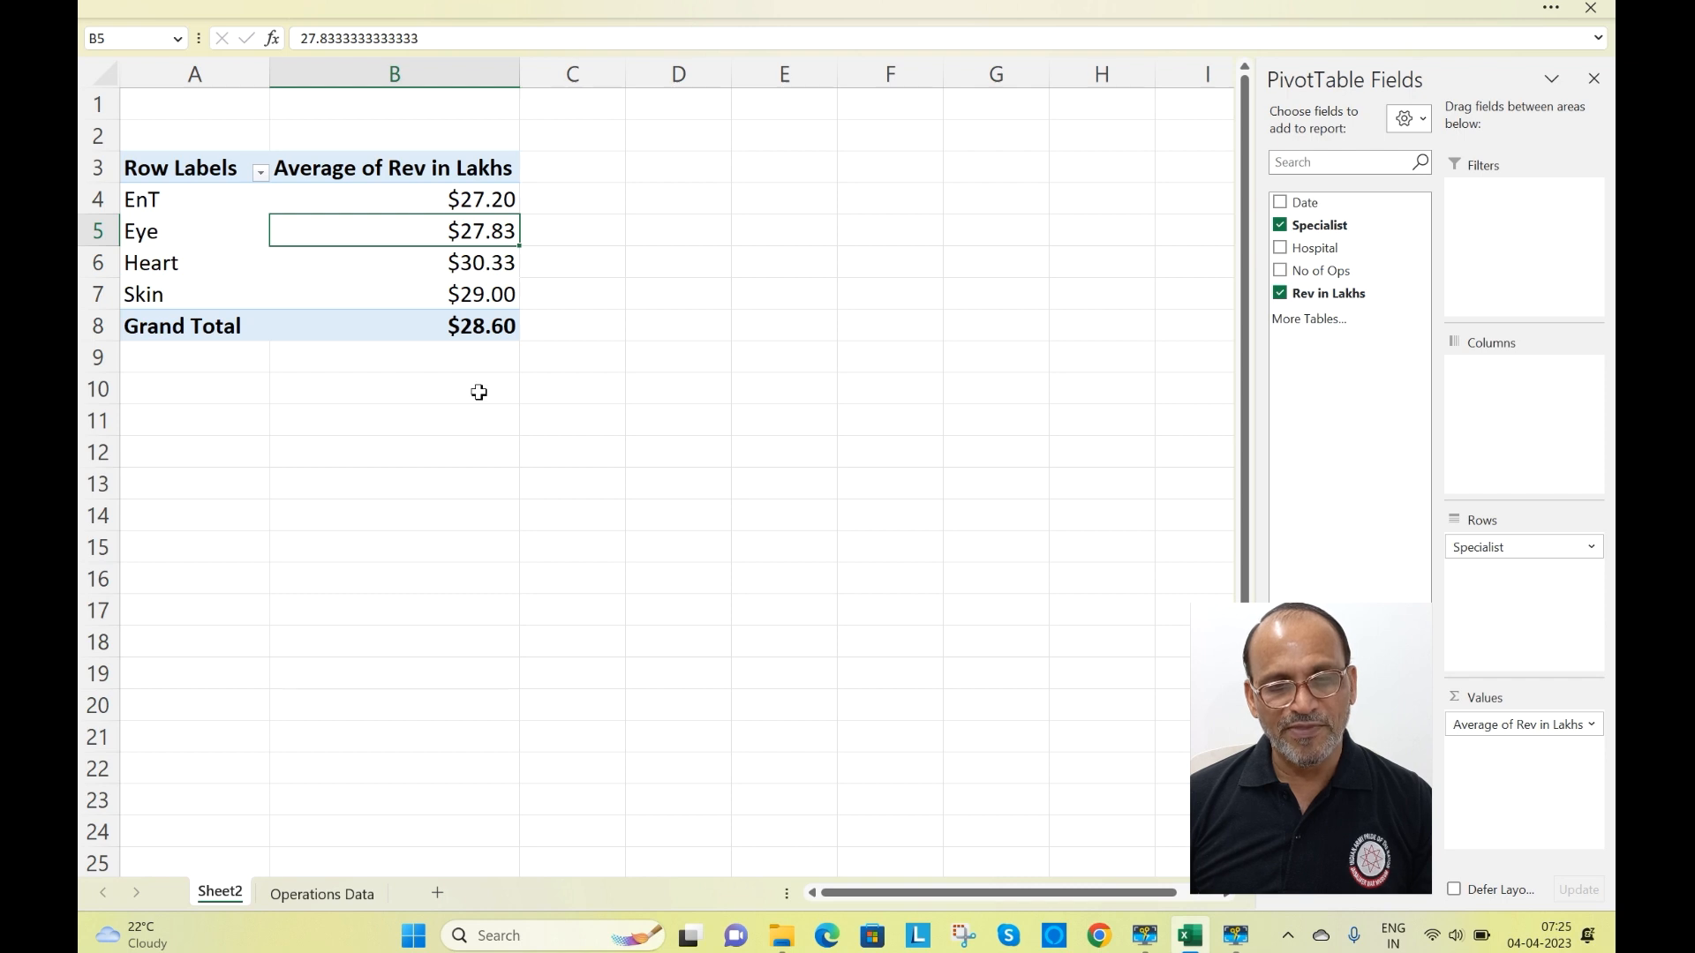
# Set the Rev in Lakhs value field to be summarized by Sum
pyautogui.click(490, 199)
pyautogui.rightClick(492, 202)
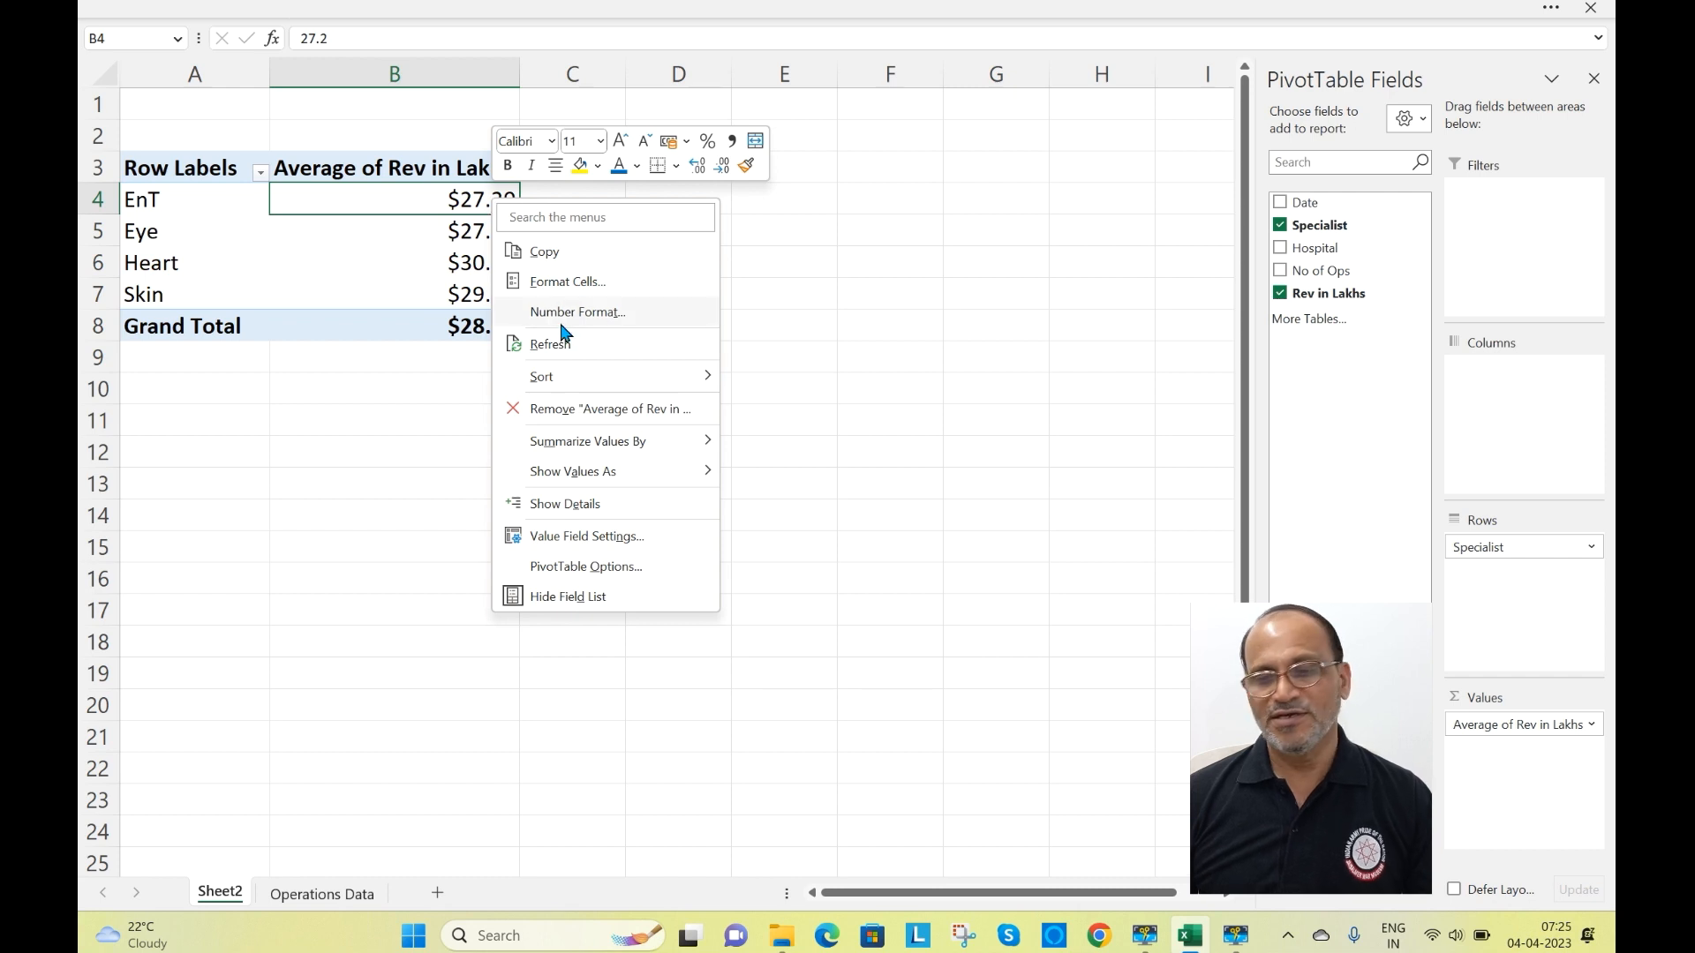
pyautogui.click(584, 540)
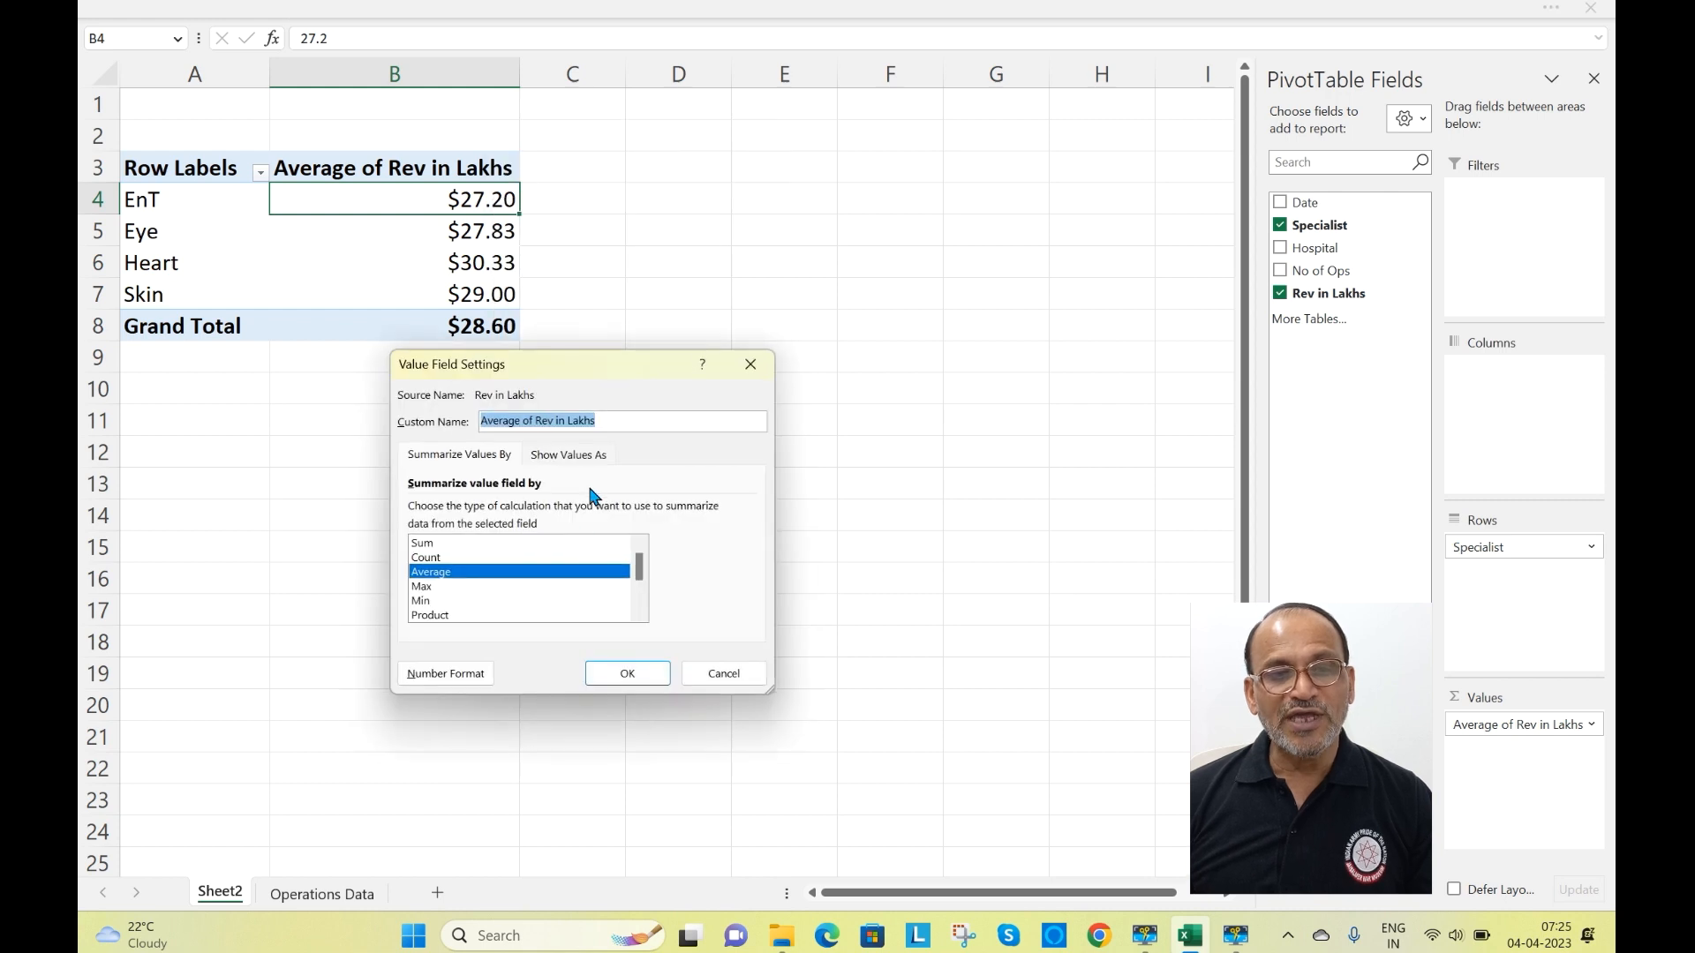
pyautogui.click(428, 545)
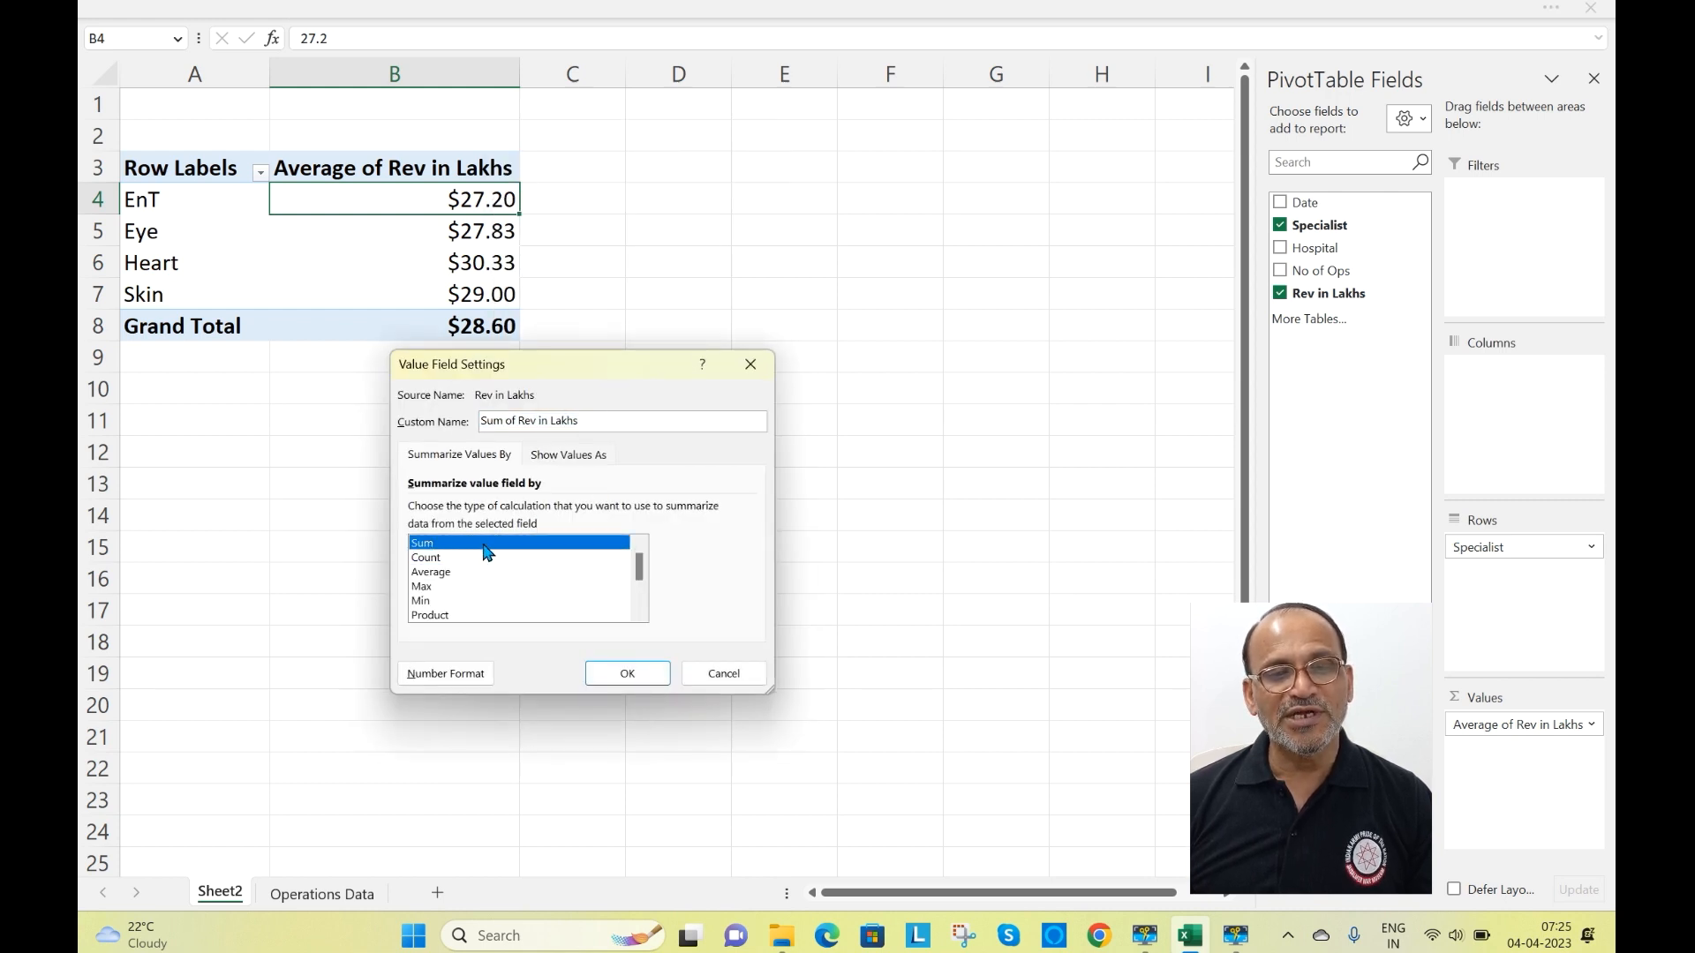
pyautogui.click(628, 676)
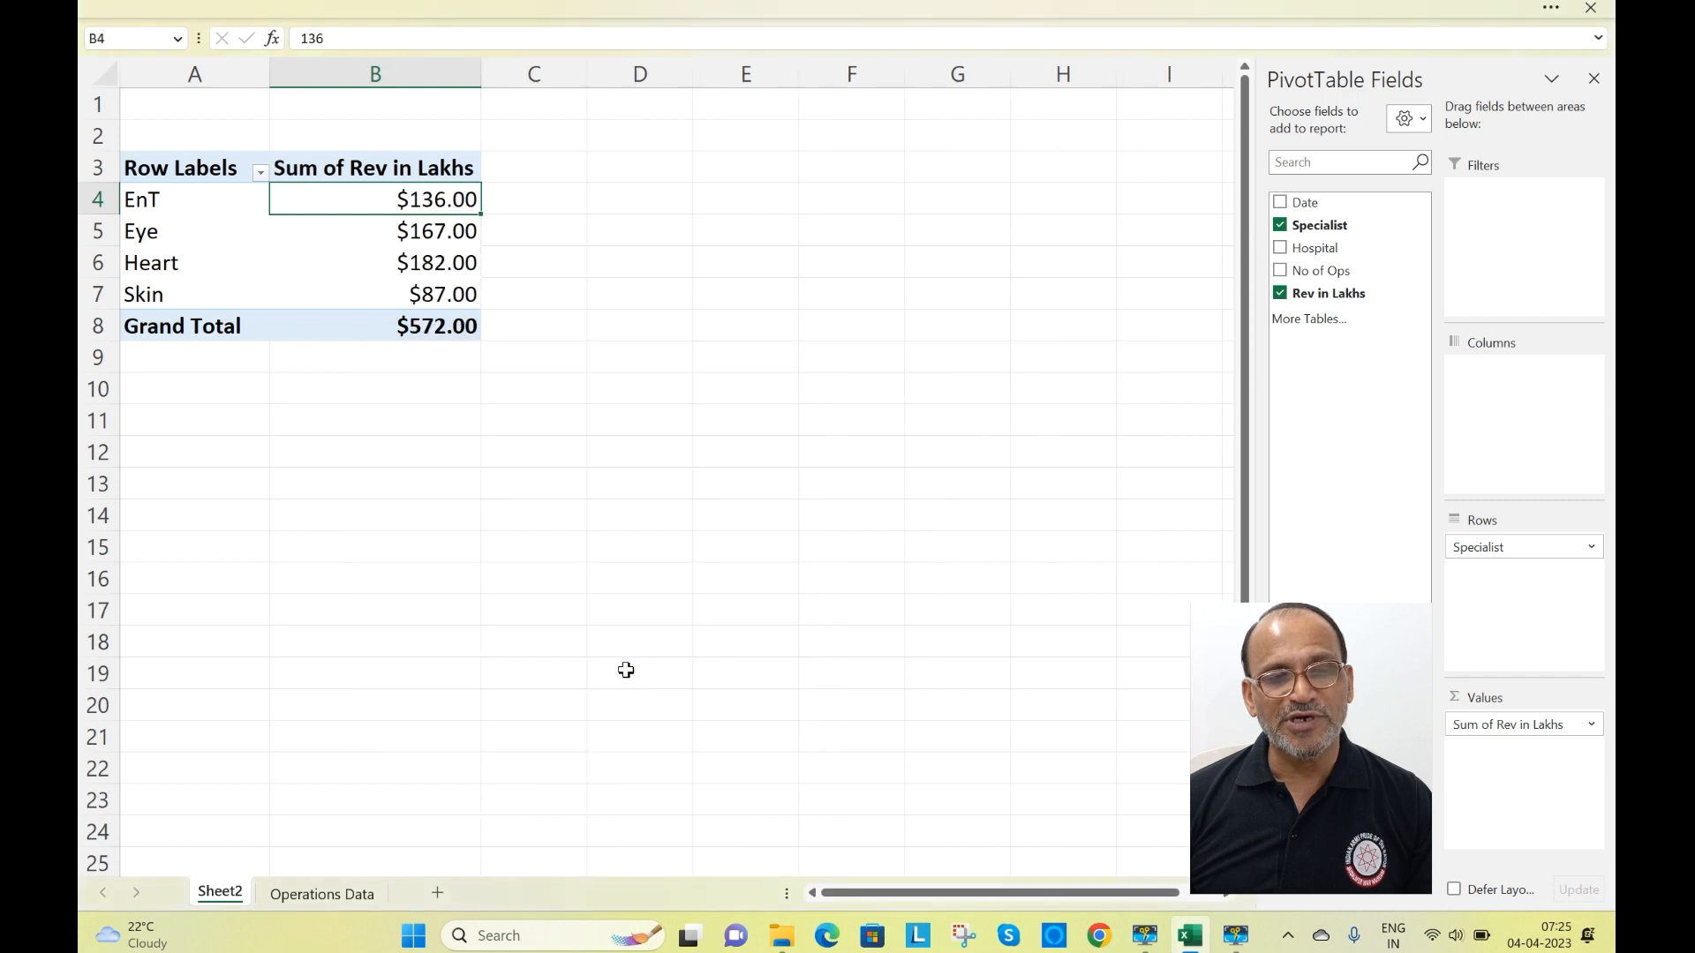
pyautogui.moveTo(437, 195)
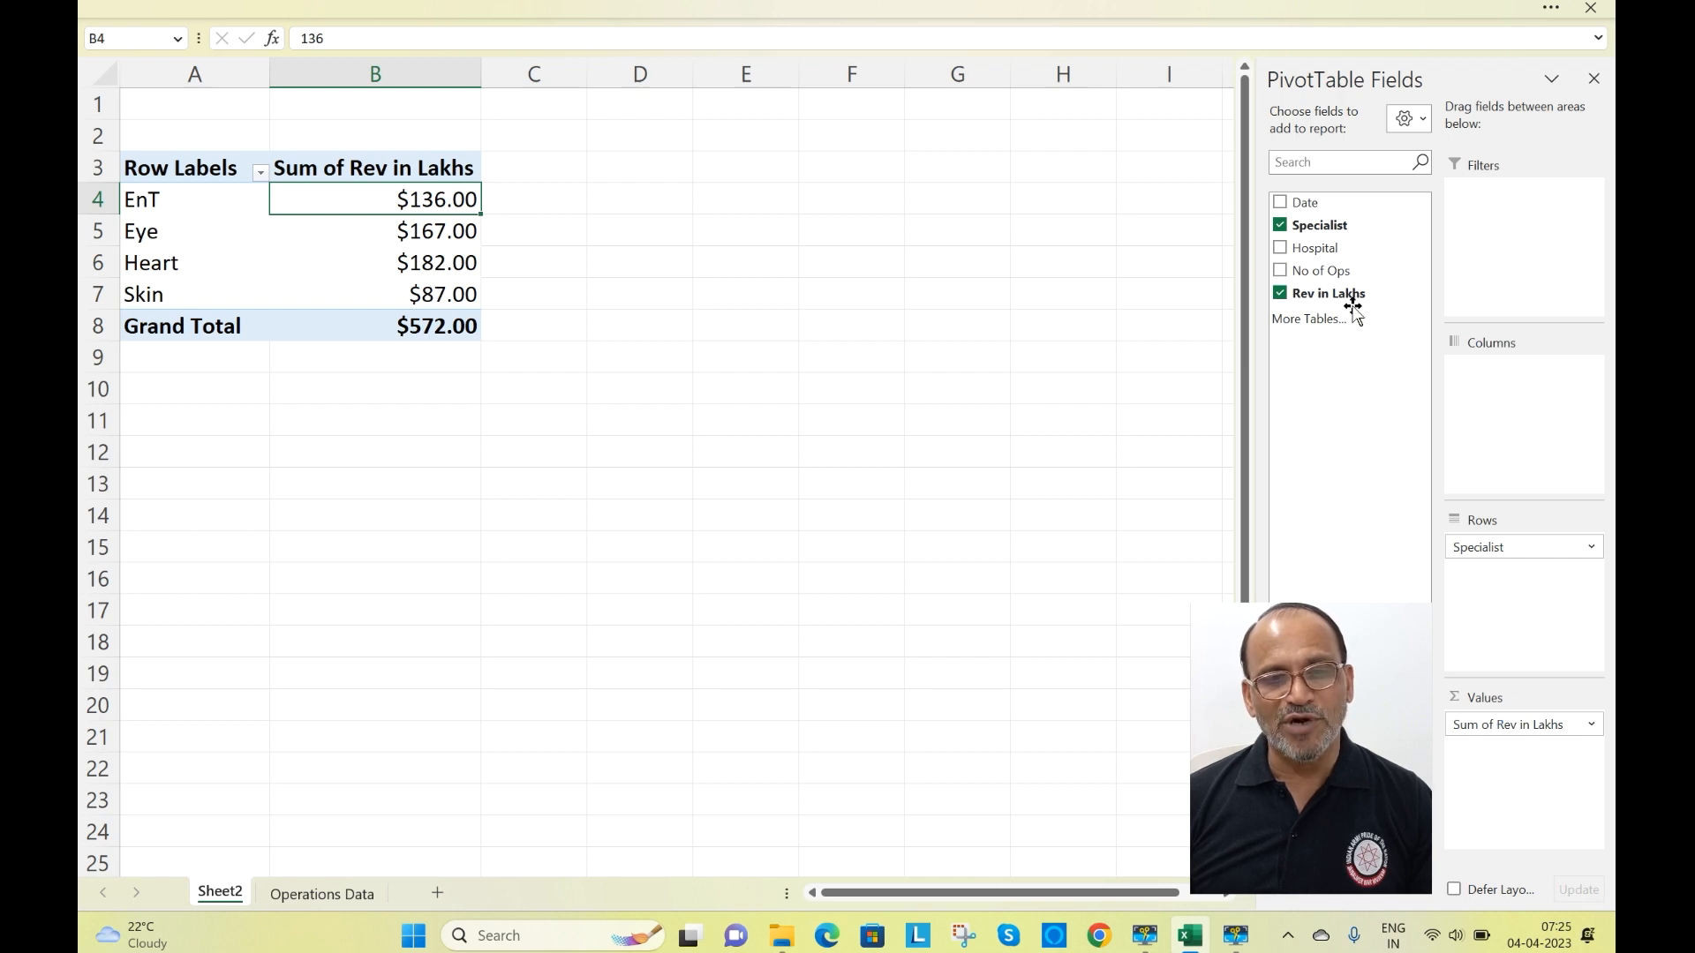
# Add Rev in Lakhs to the PivotTable values a second time and show the added column as % of Grand Total
pyautogui.moveTo(1353, 303); pyautogui.dragTo(1470, 759)
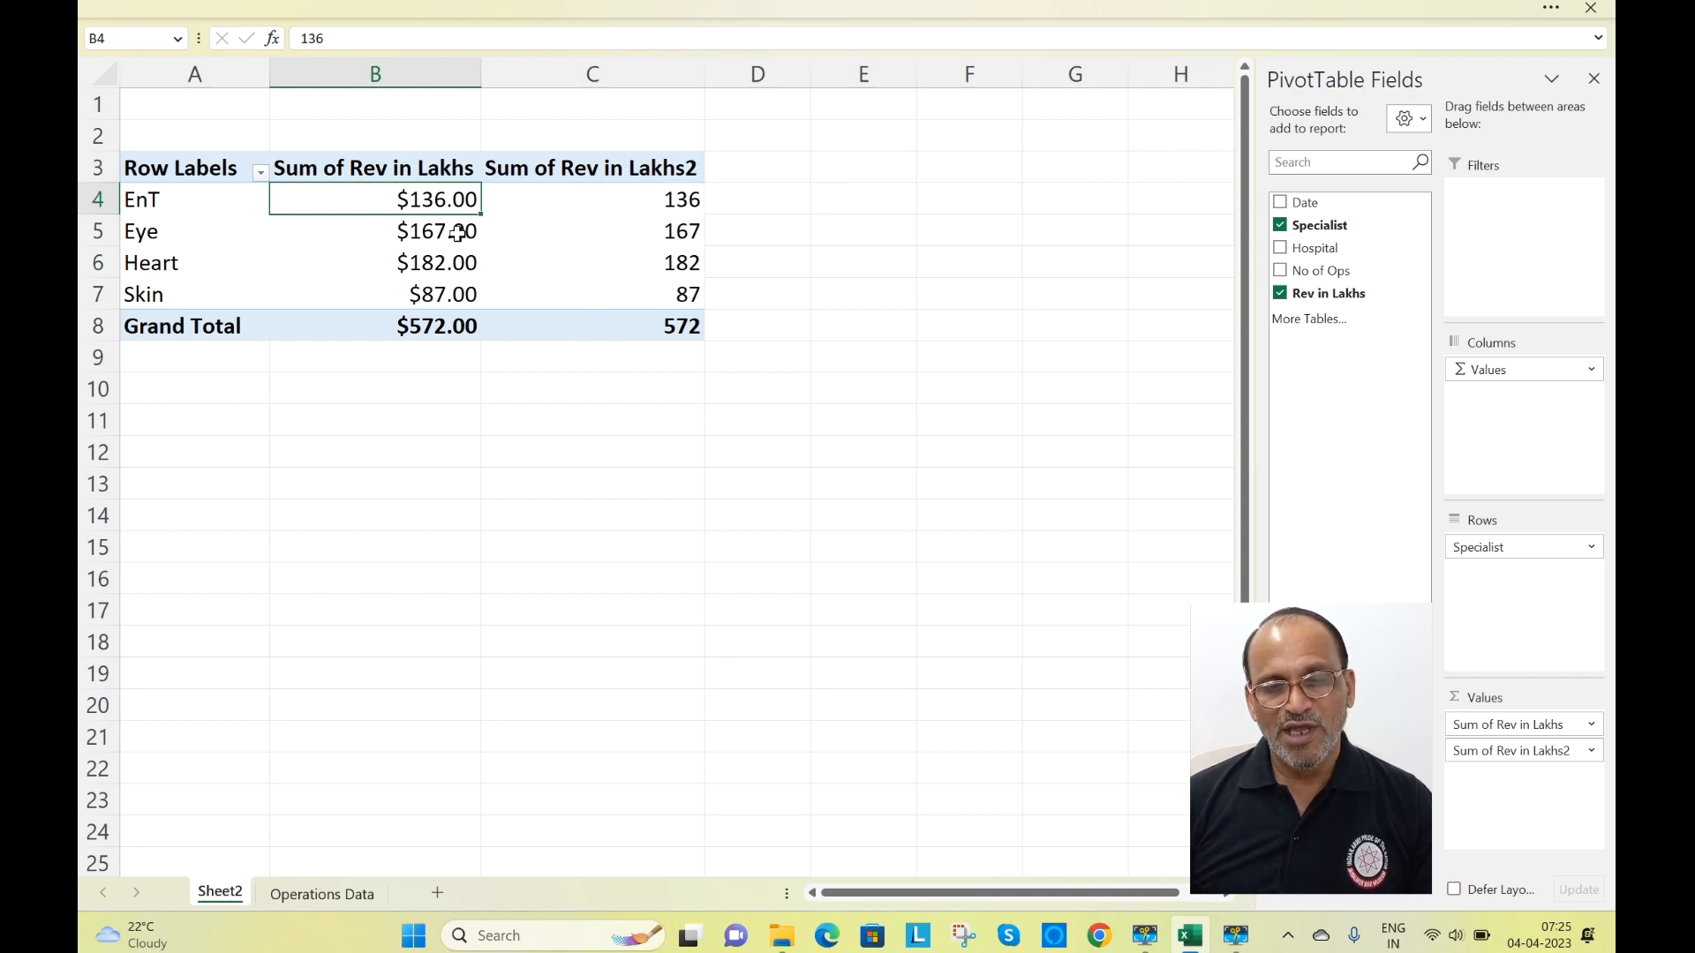
pyautogui.click(661, 232)
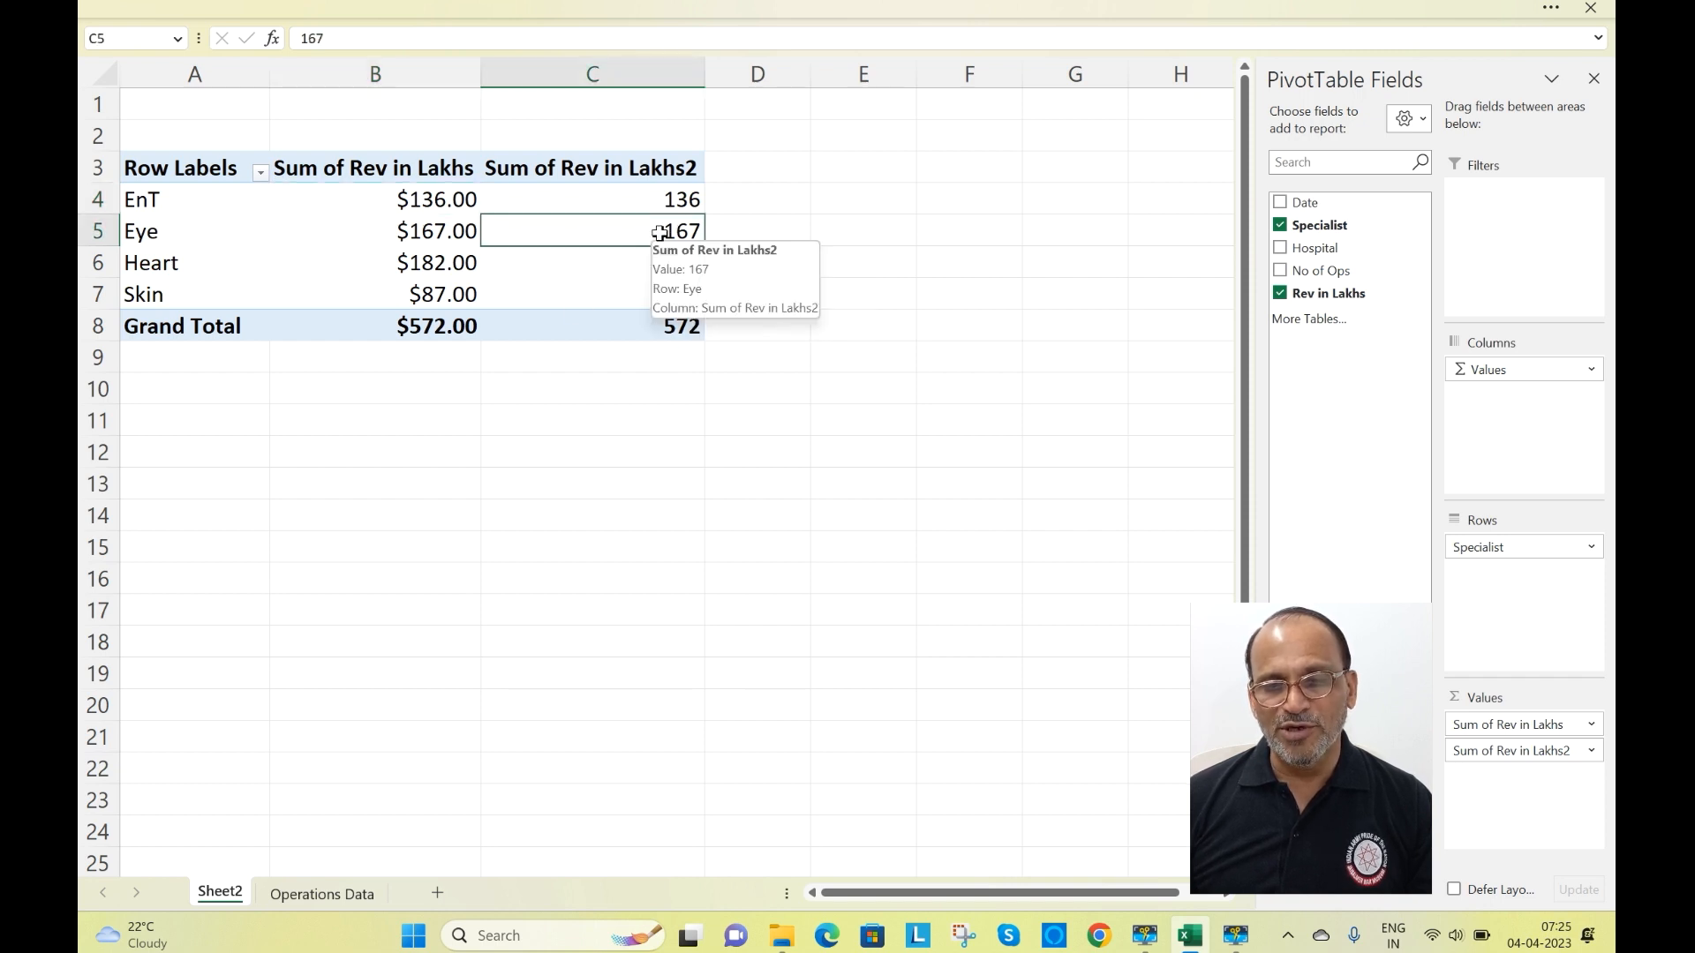
pyautogui.rightClick(660, 232)
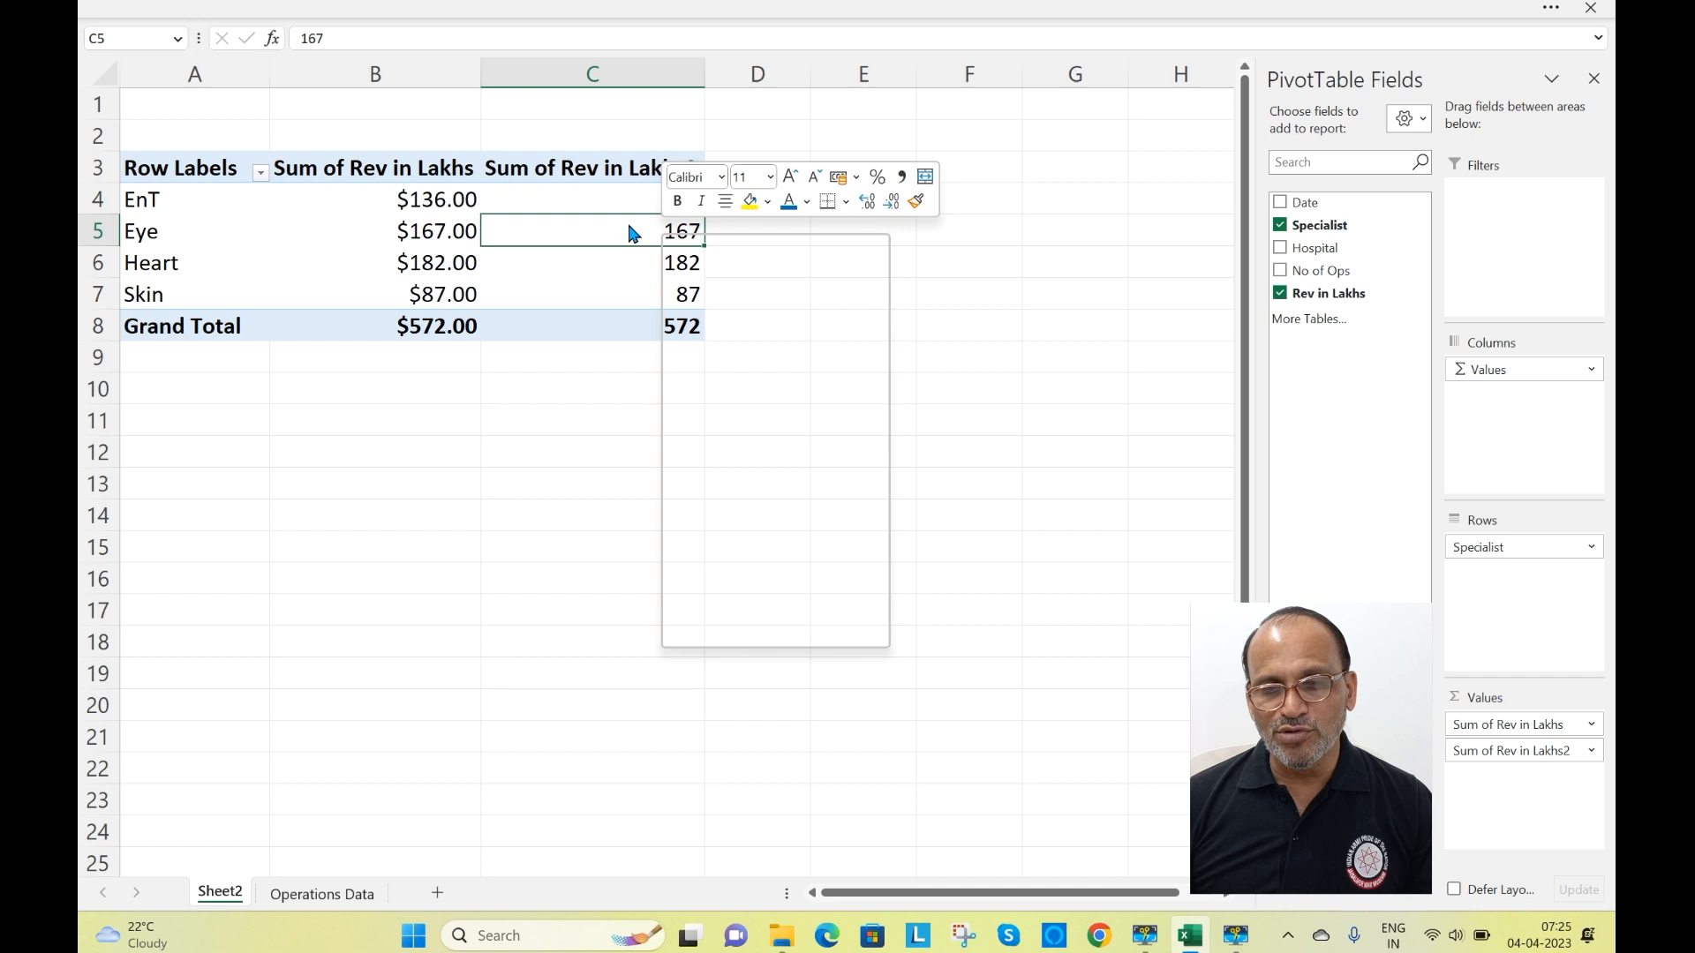
pyautogui.rightClick(631, 231)
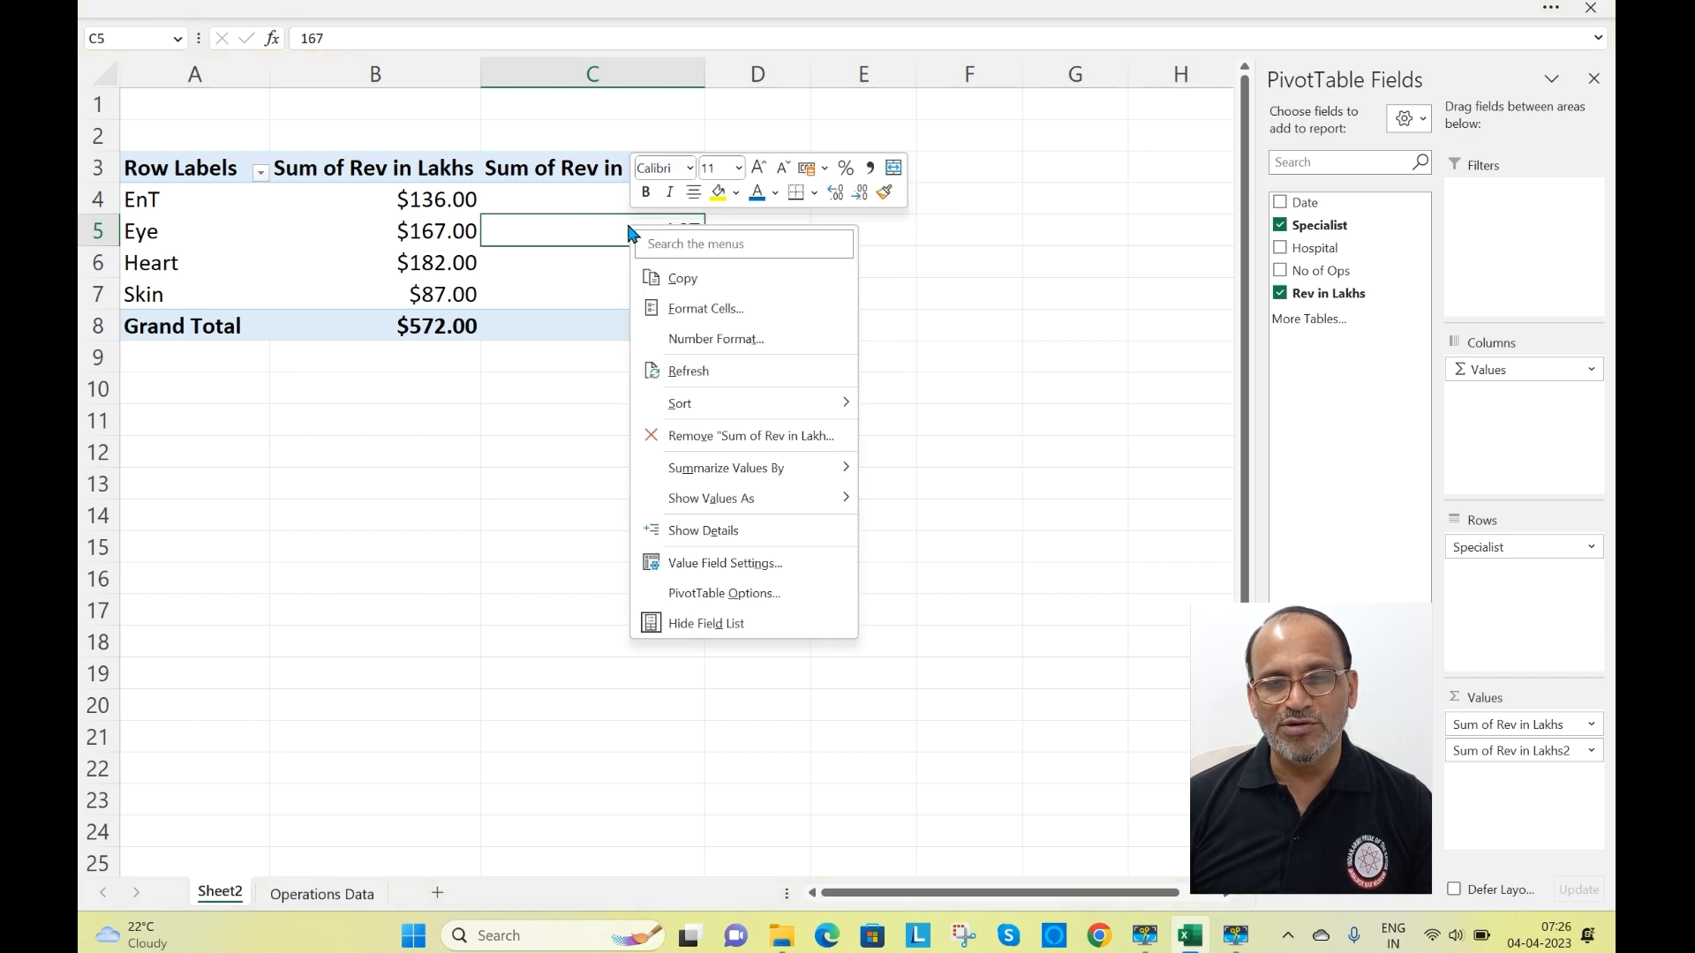
pyautogui.moveTo(706, 500)
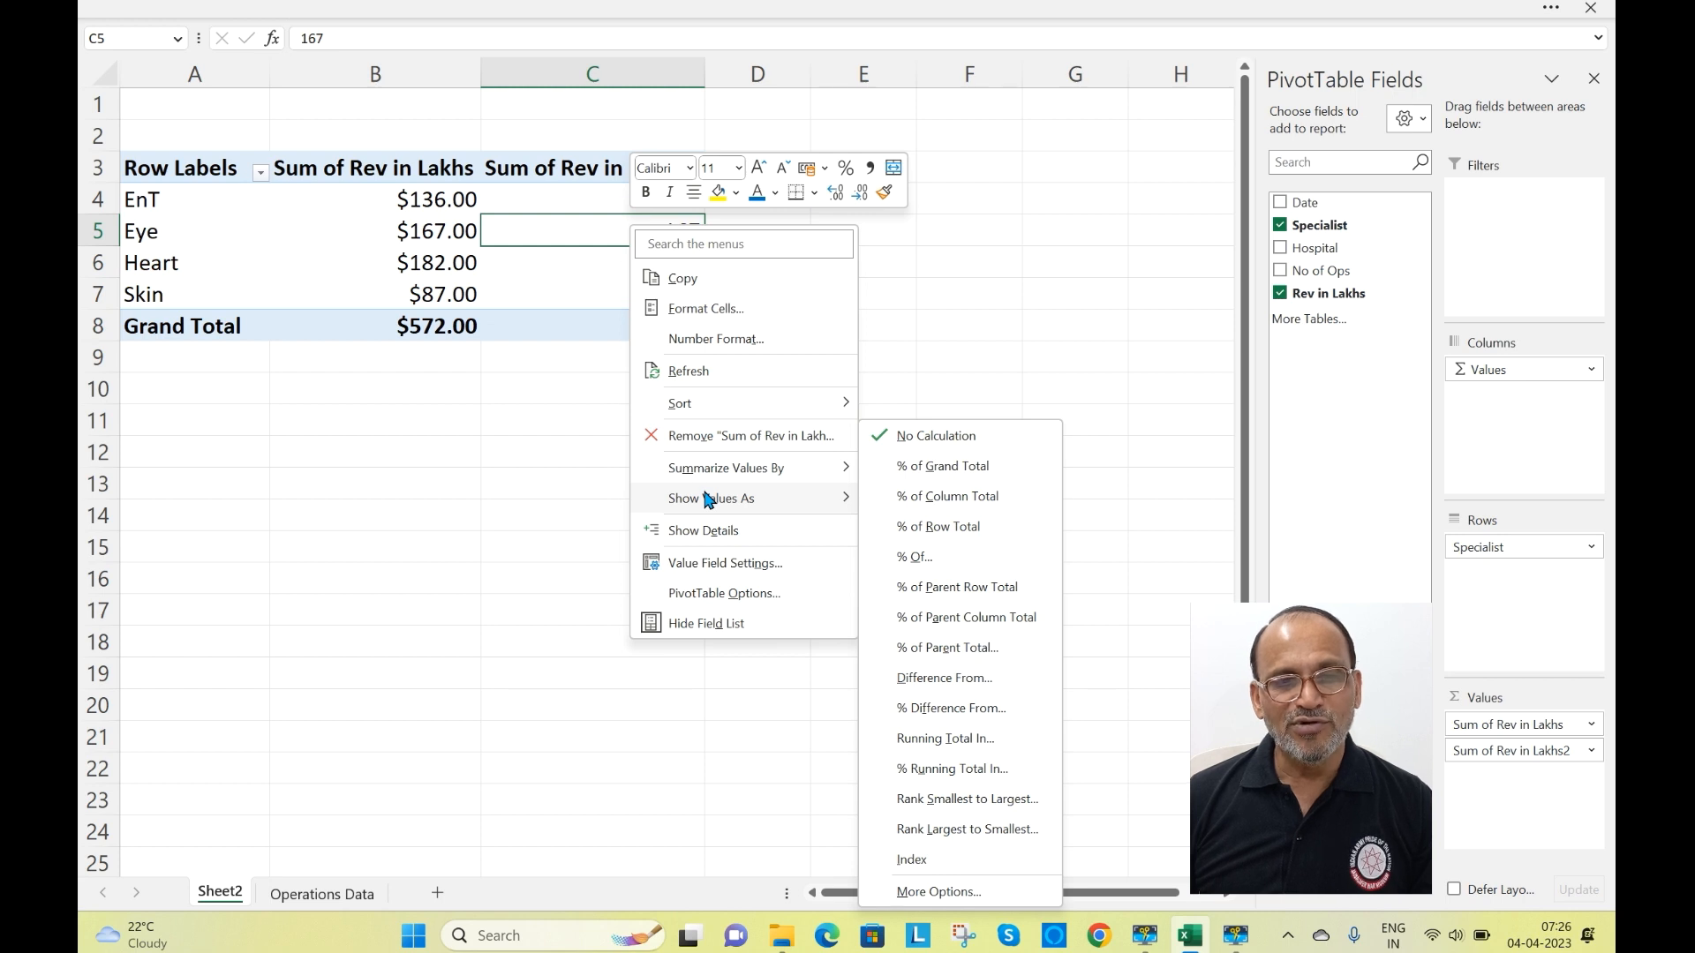
pyautogui.click(951, 468)
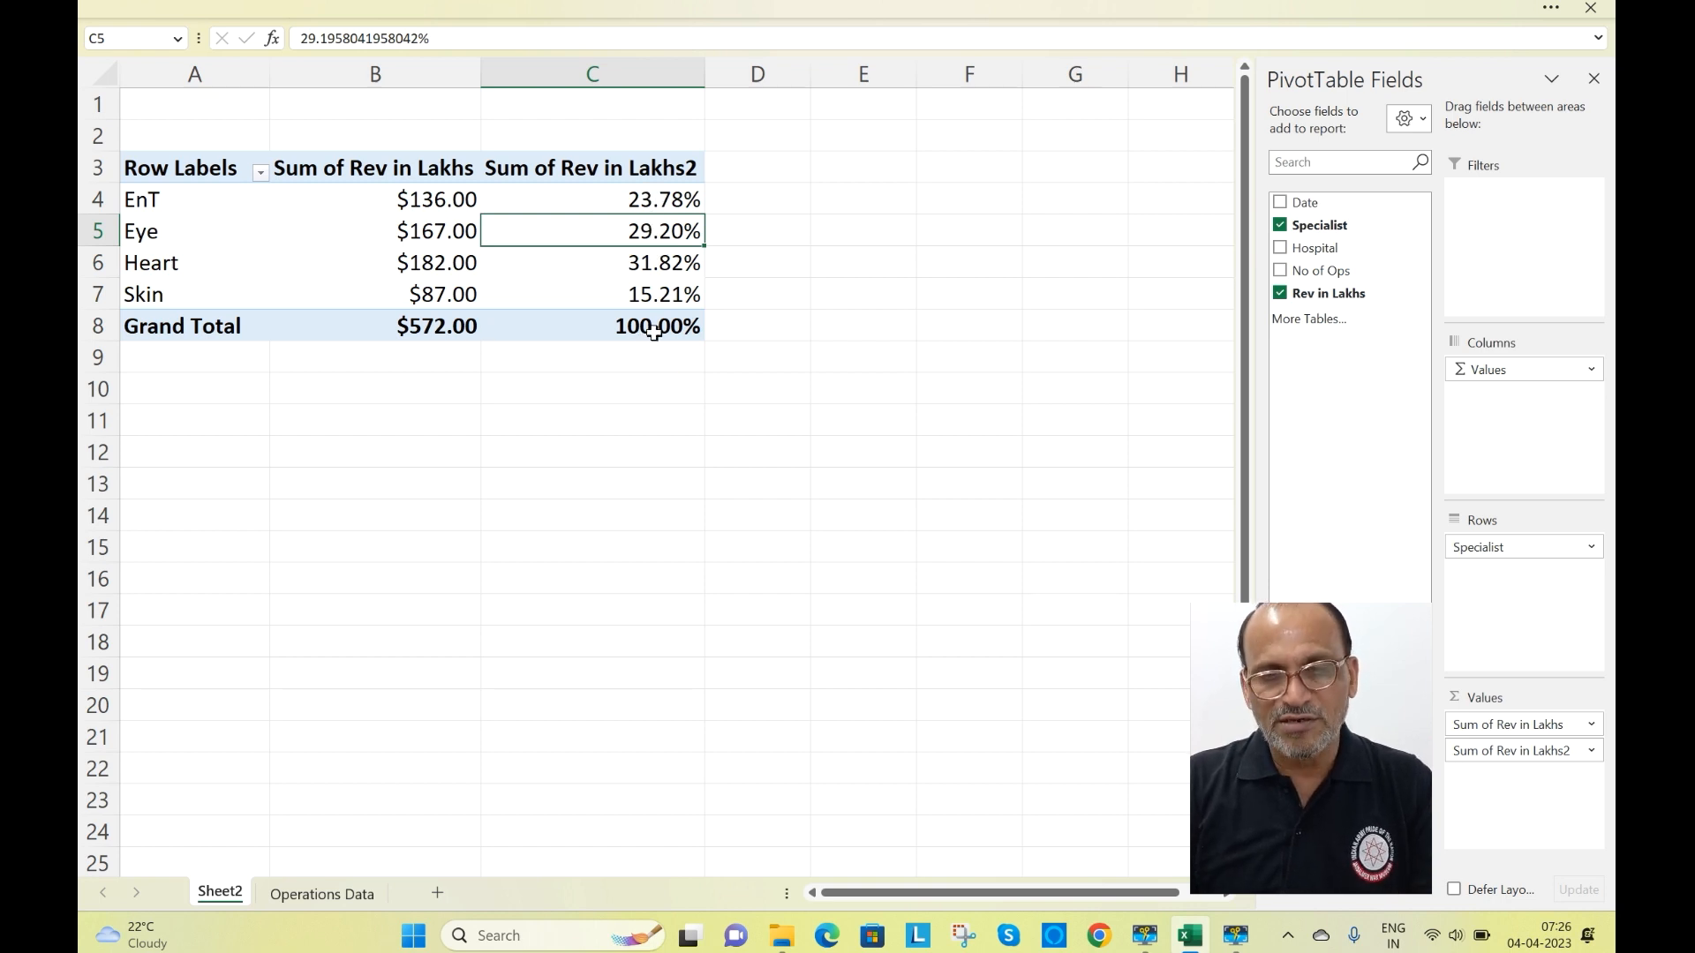
# Rename the percentage value field in the PivotTable to Percent Rev
pyautogui.moveTo(653, 332)
pyautogui.click(581, 171)
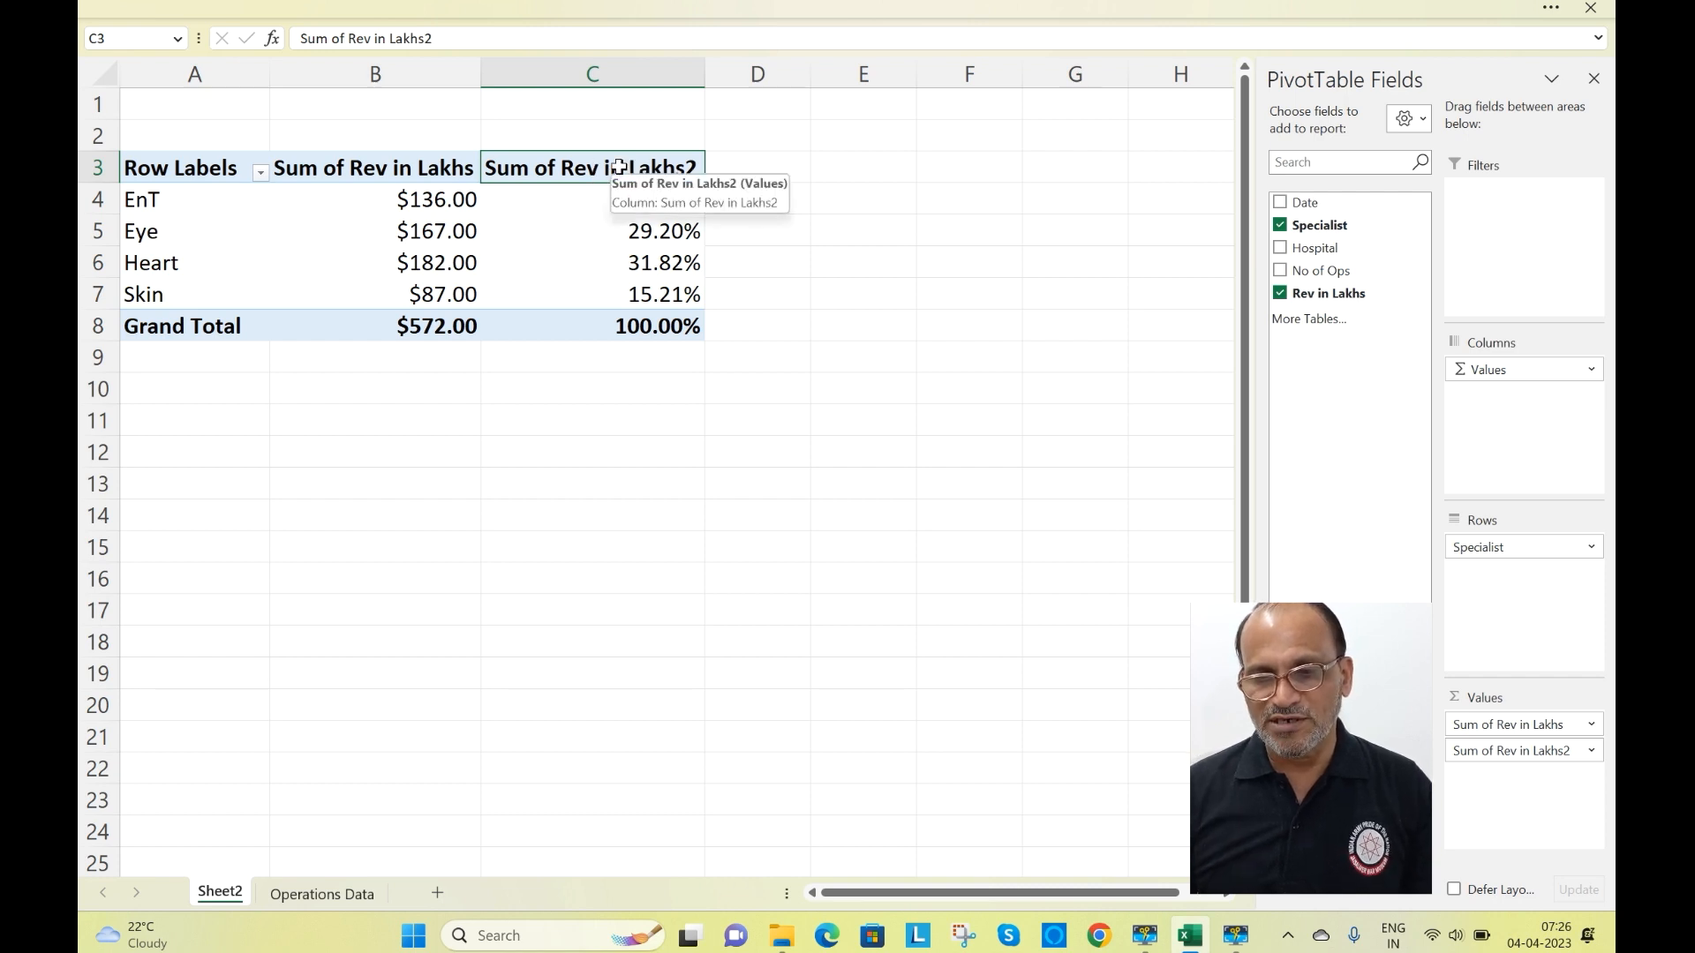
pyautogui.doubleClick(618, 167)
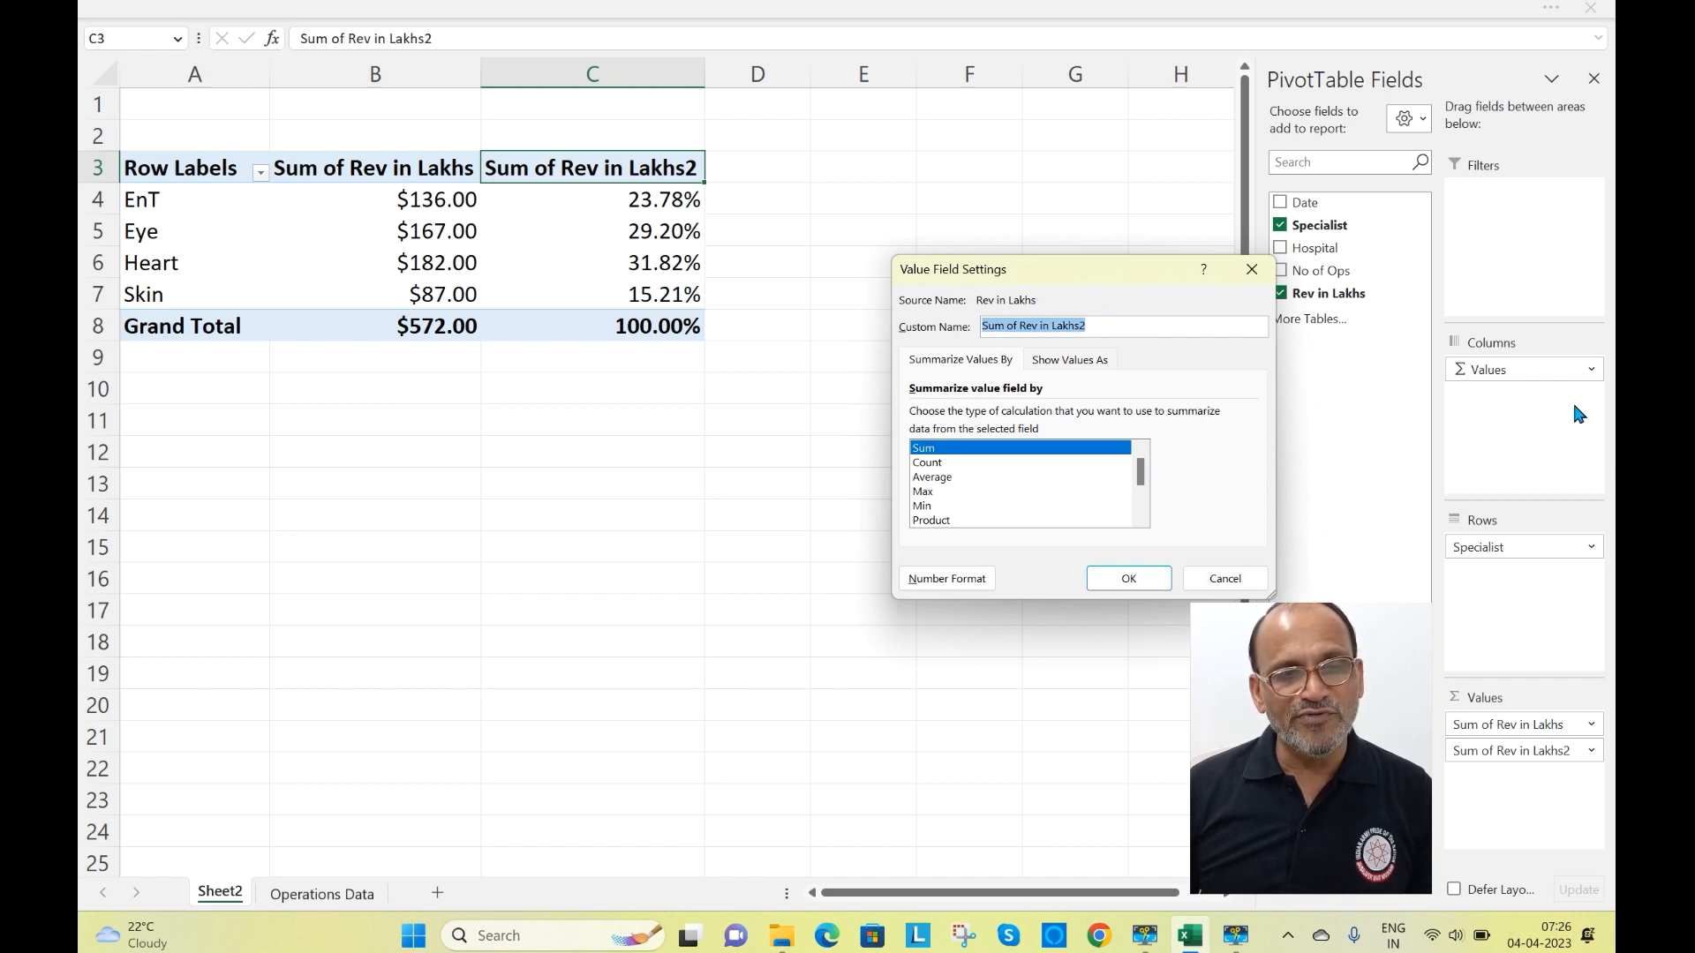
pyautogui.write('Percent Rev')
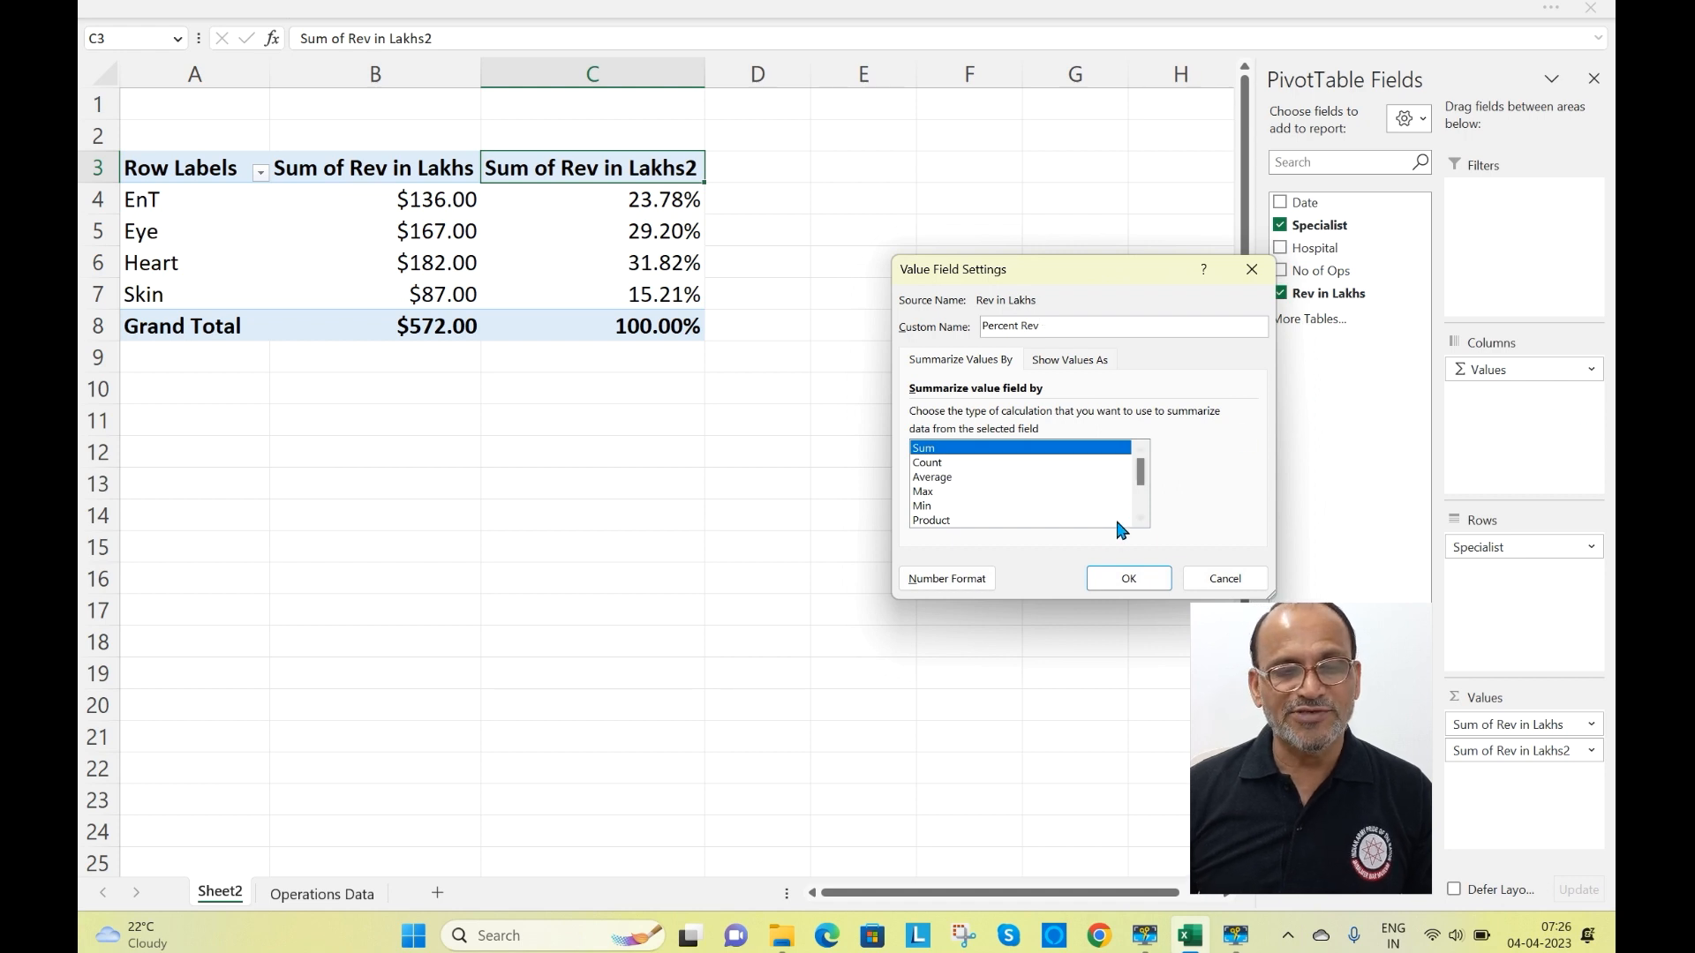
pyautogui.click(1119, 580)
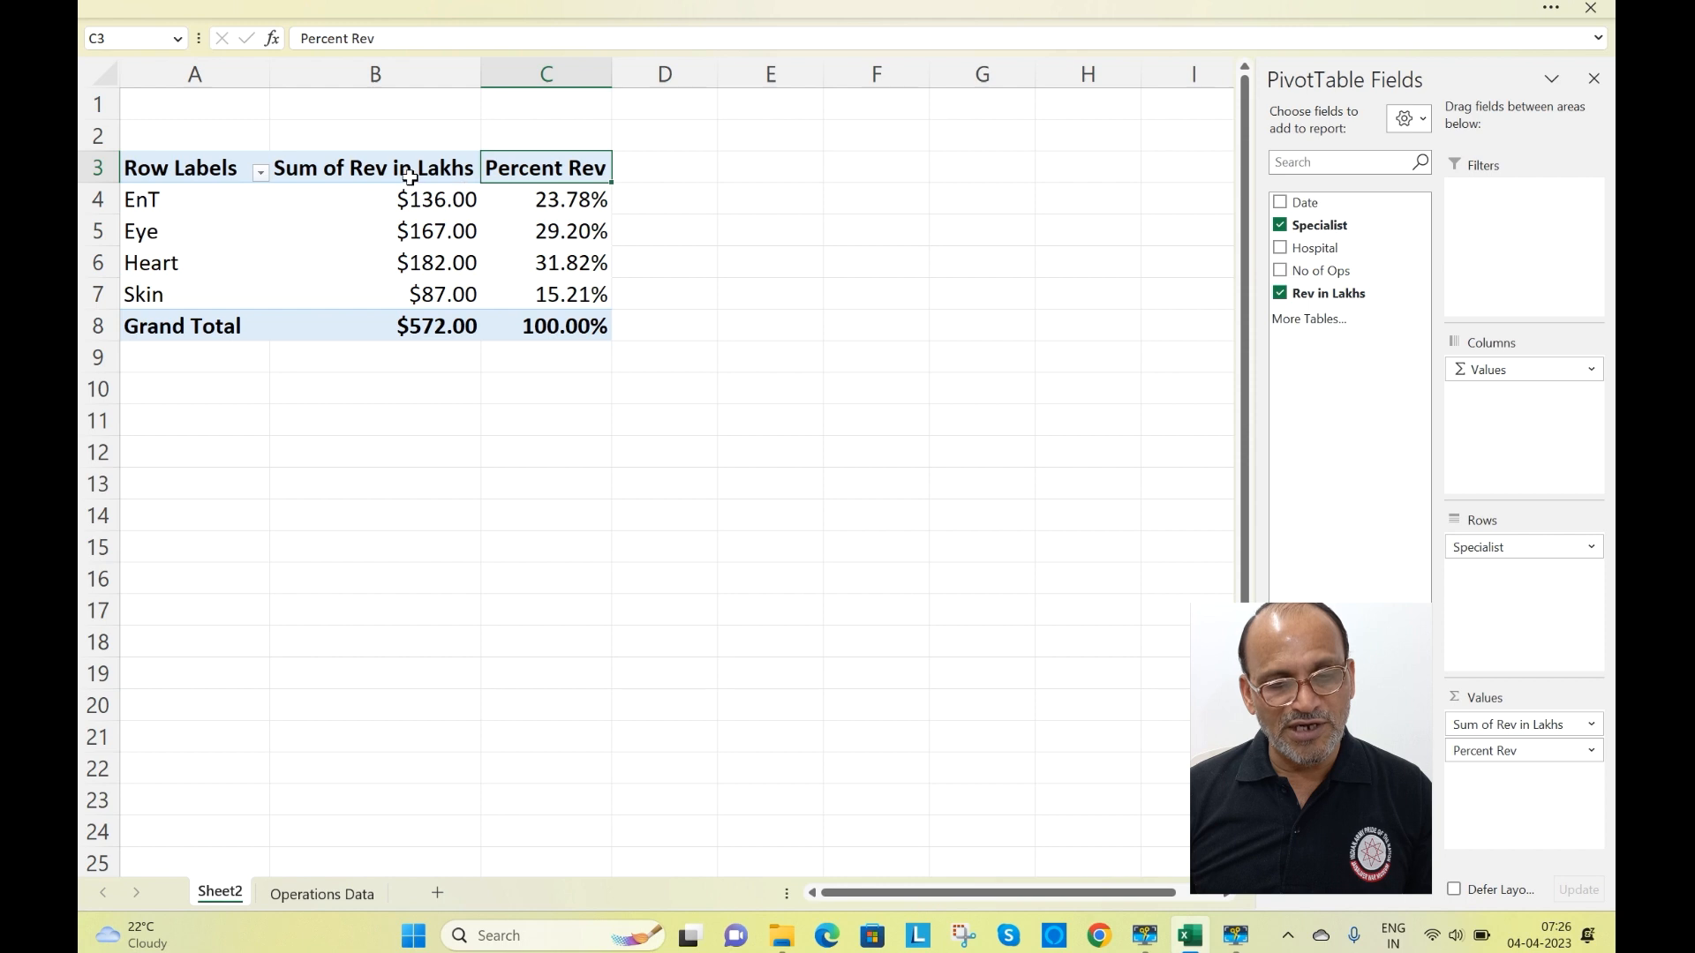
pyautogui.click(409, 202)
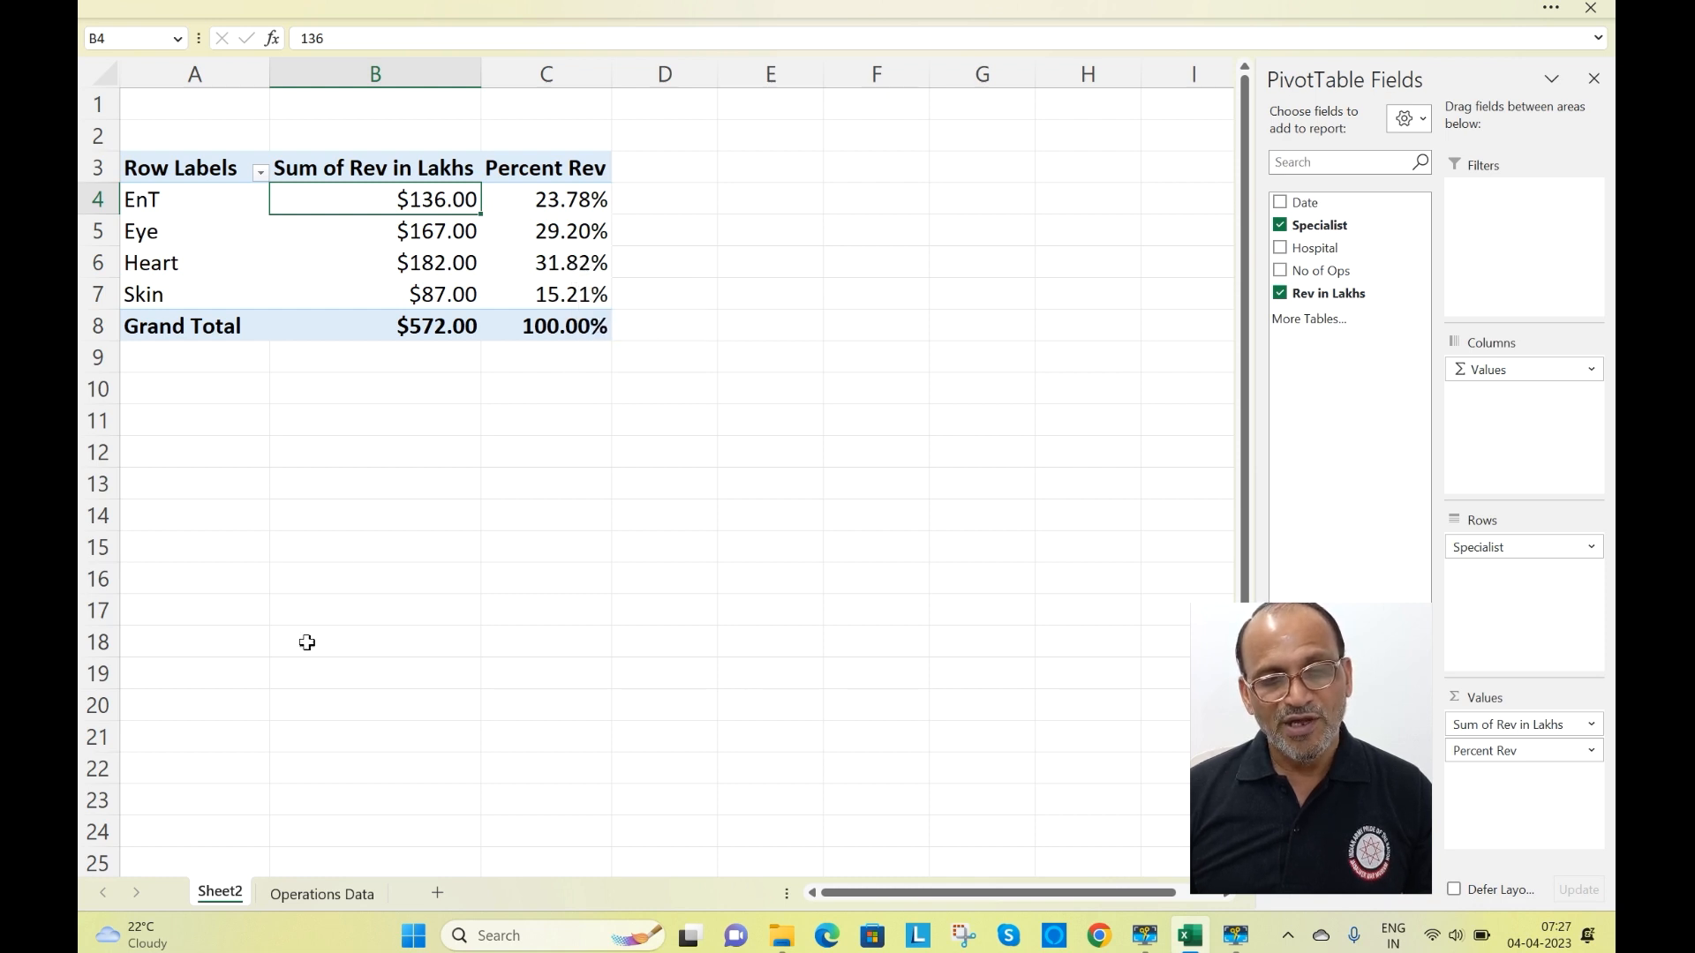
# Copy the last three records of the Operations Data table (B22:F24) and paste them directly below it, starting at B25
pyautogui.click(315, 894)
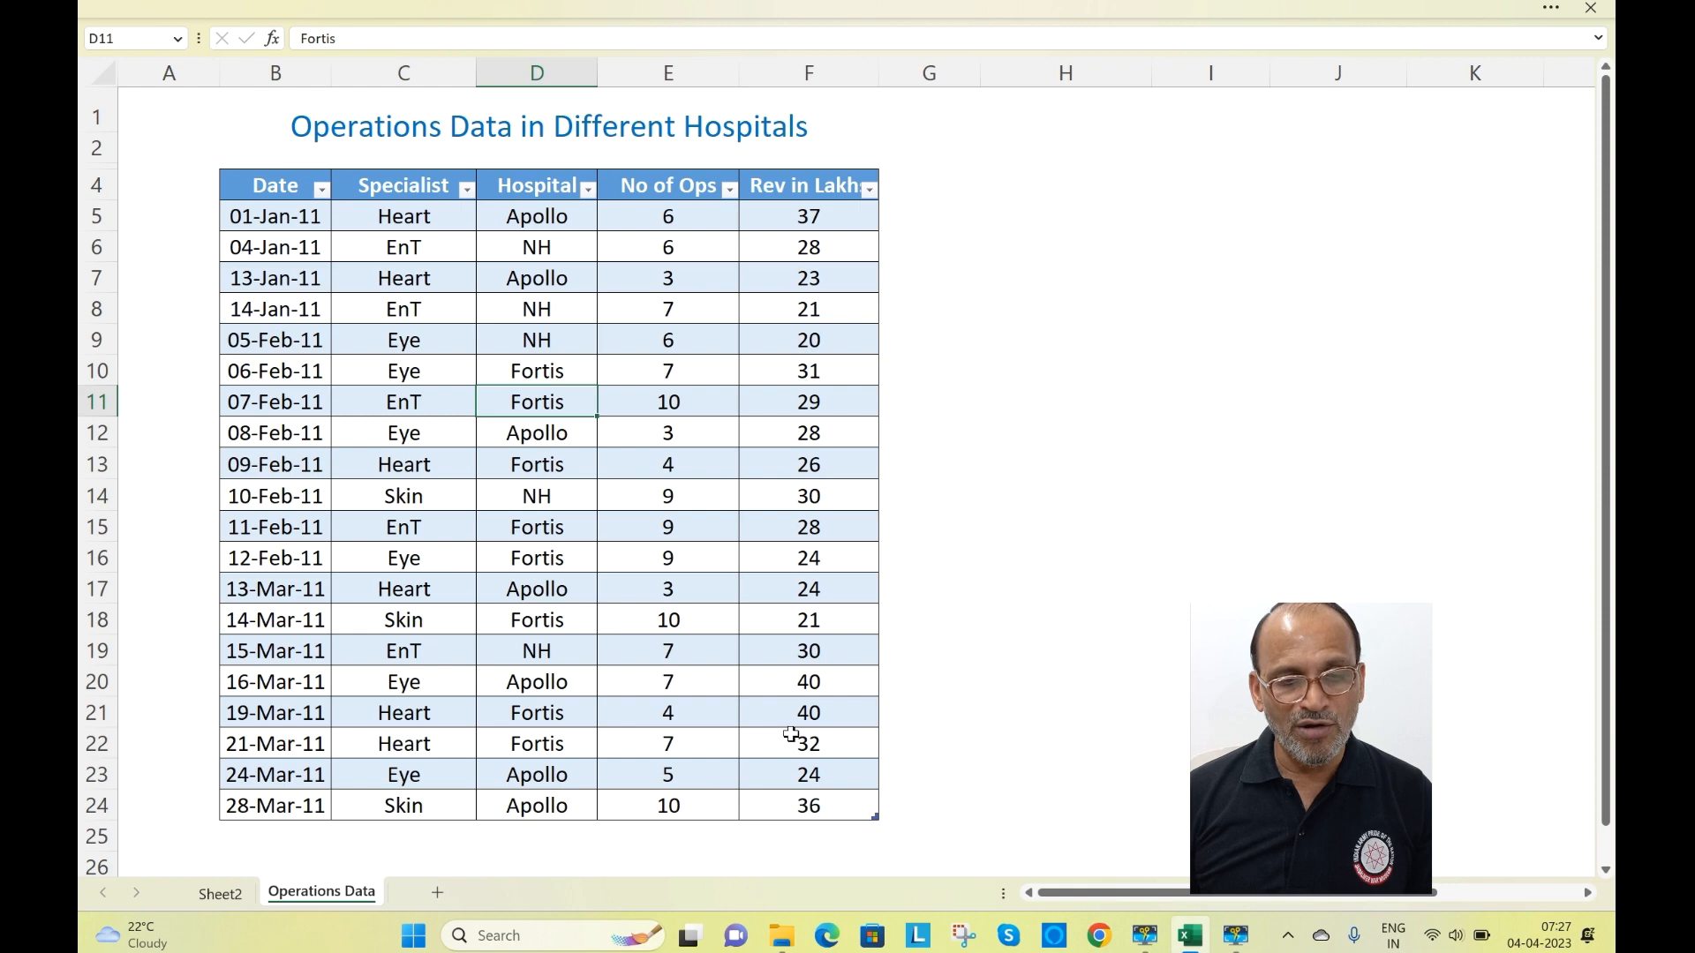
pyautogui.scroll(-4, 791, 733)
pyautogui.moveTo(261, 375); pyautogui.dragTo(766, 429)
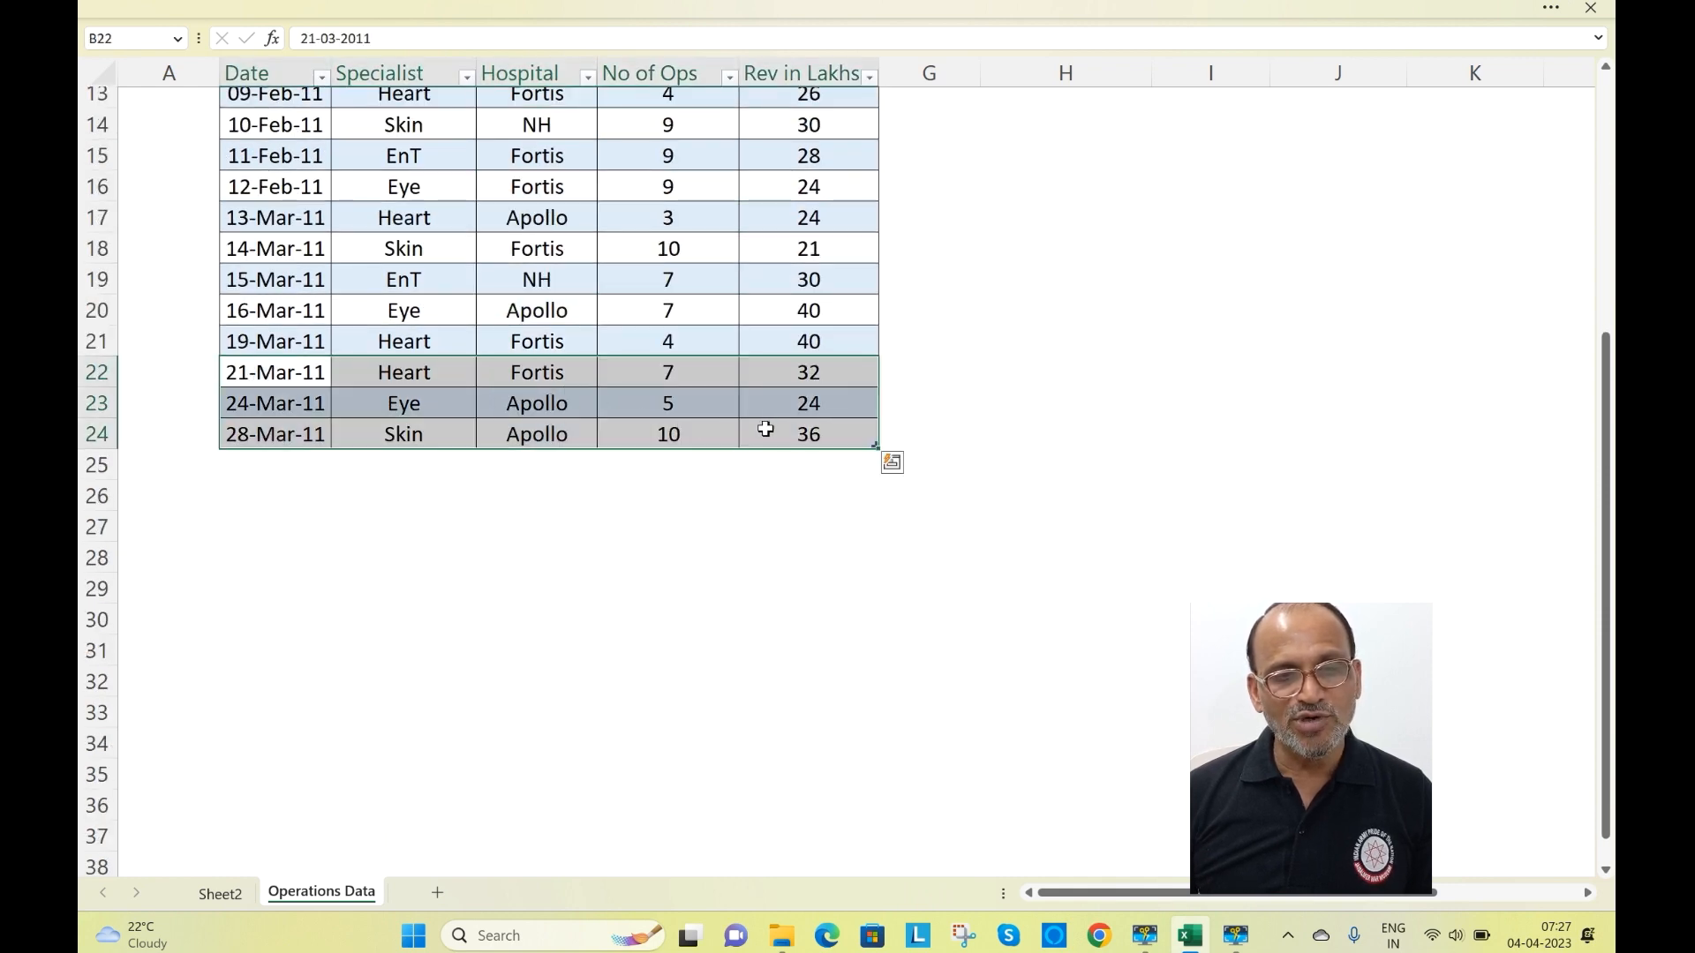
pyautogui.hotkey('ctrl', 'c')
pyautogui.click(277, 464)
pyautogui.hotkey('ctrl', 'v')
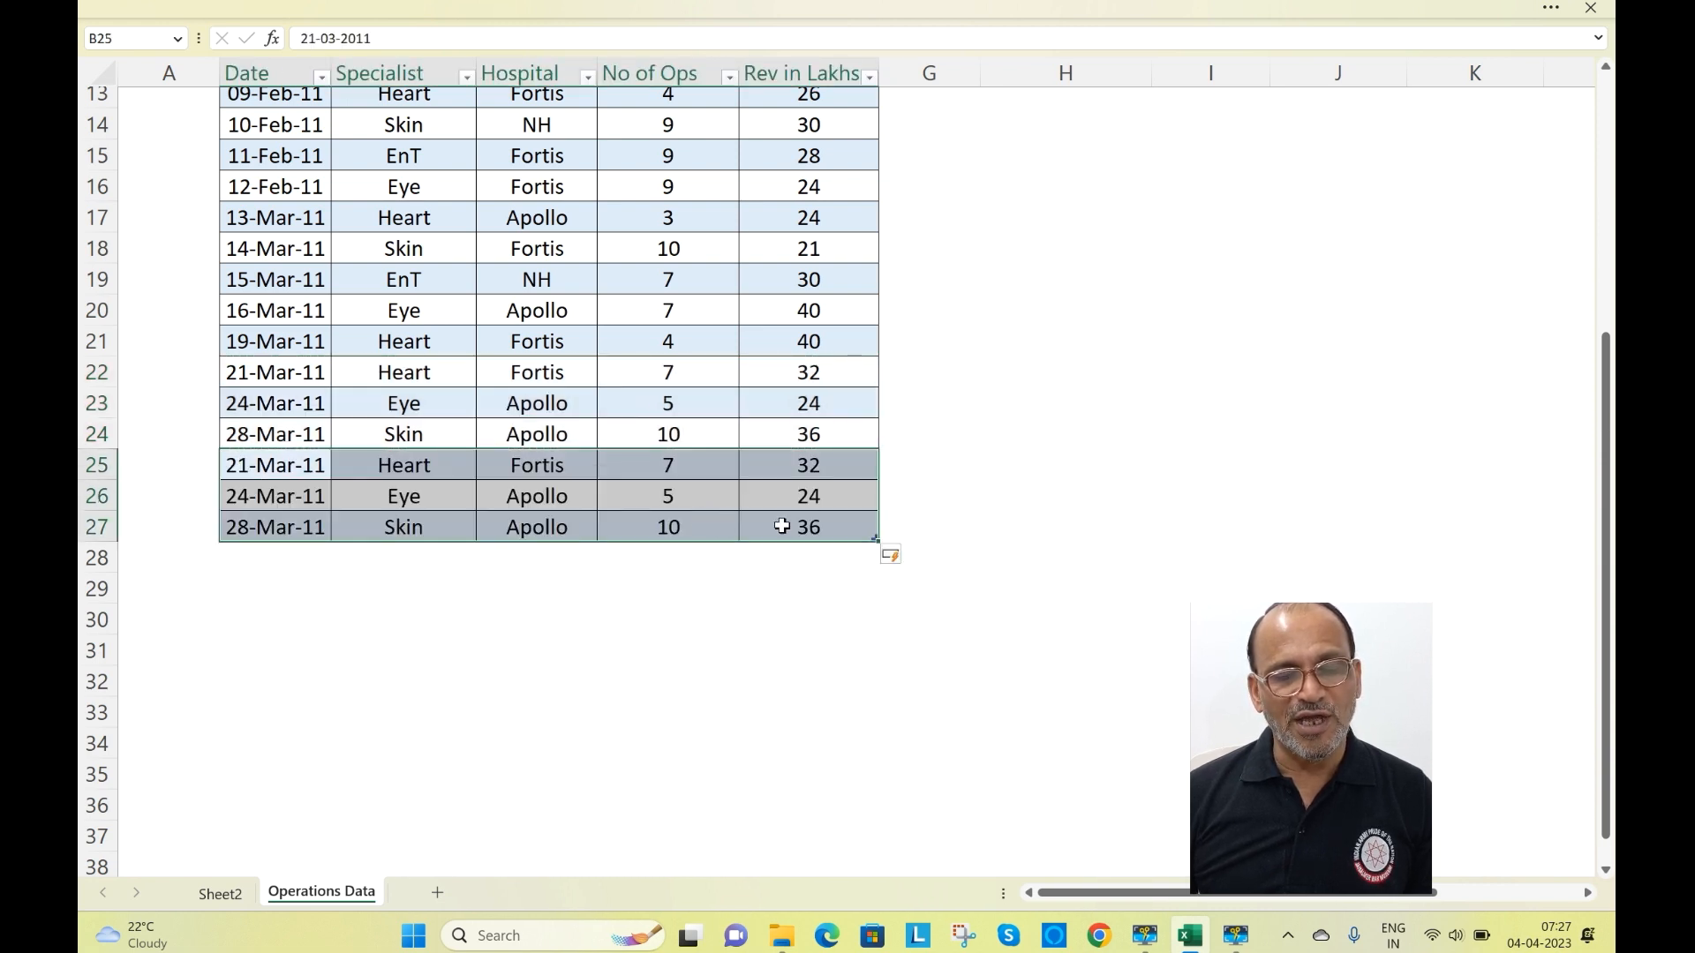
pyautogui.click(766, 434)
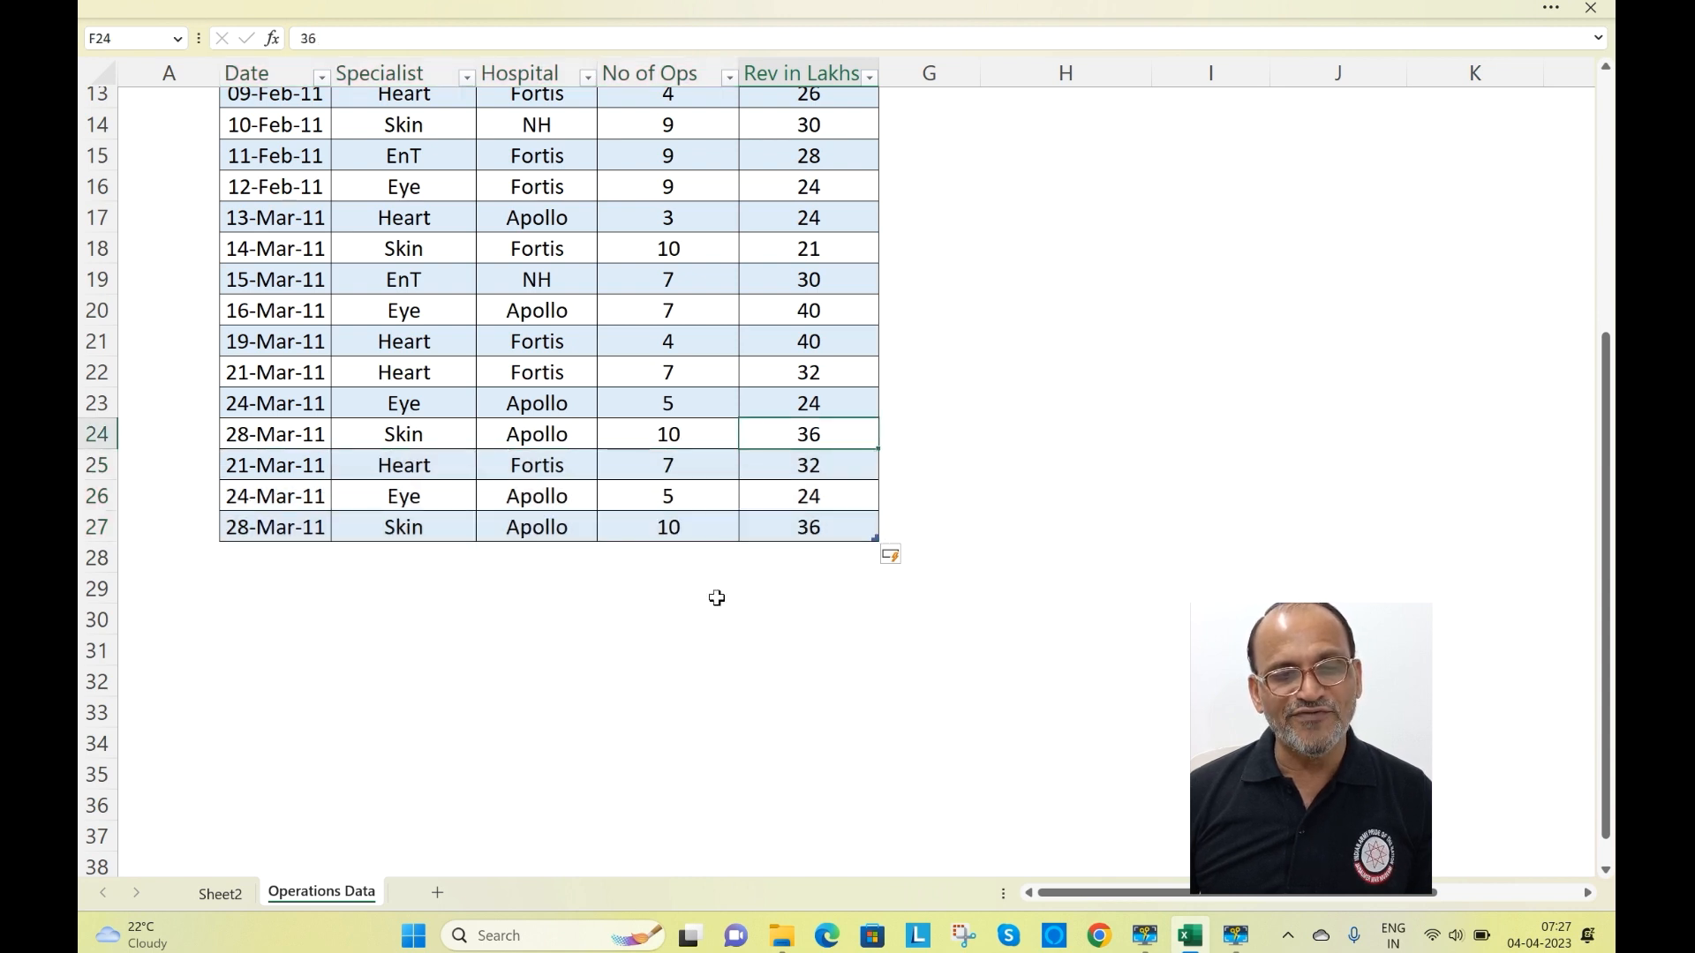
# Refresh the specialist PivotTable on Sheet2 so it includes the added source rows
pyautogui.click(219, 895)
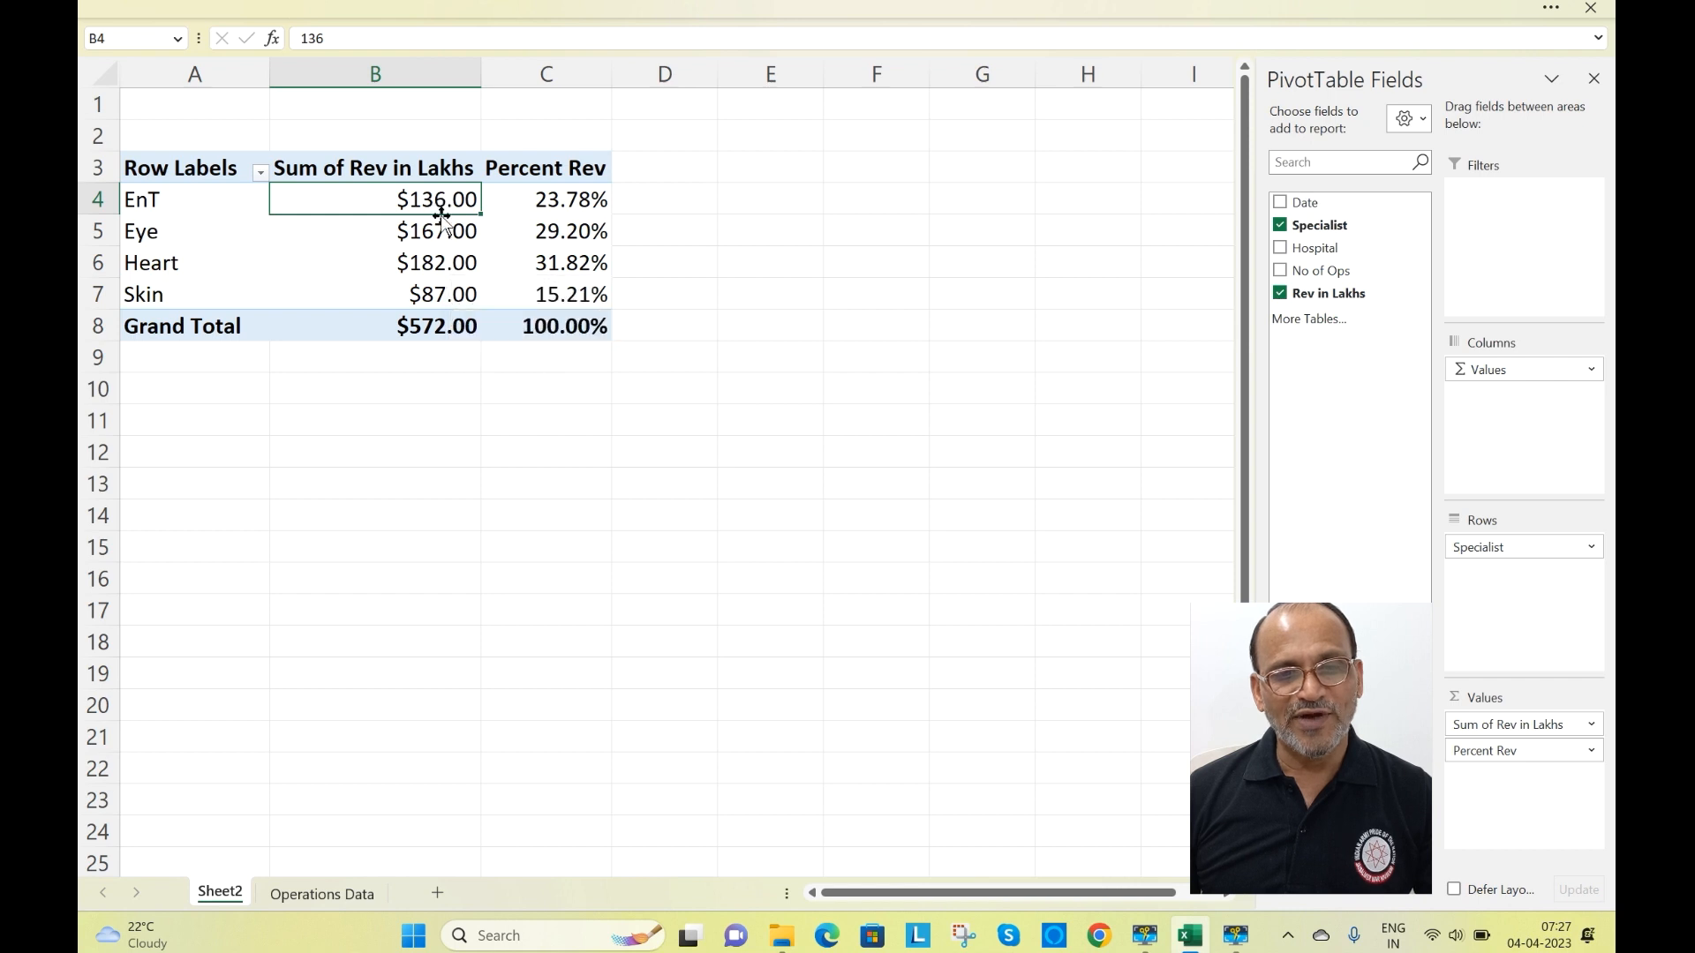
pyautogui.click(438, 260)
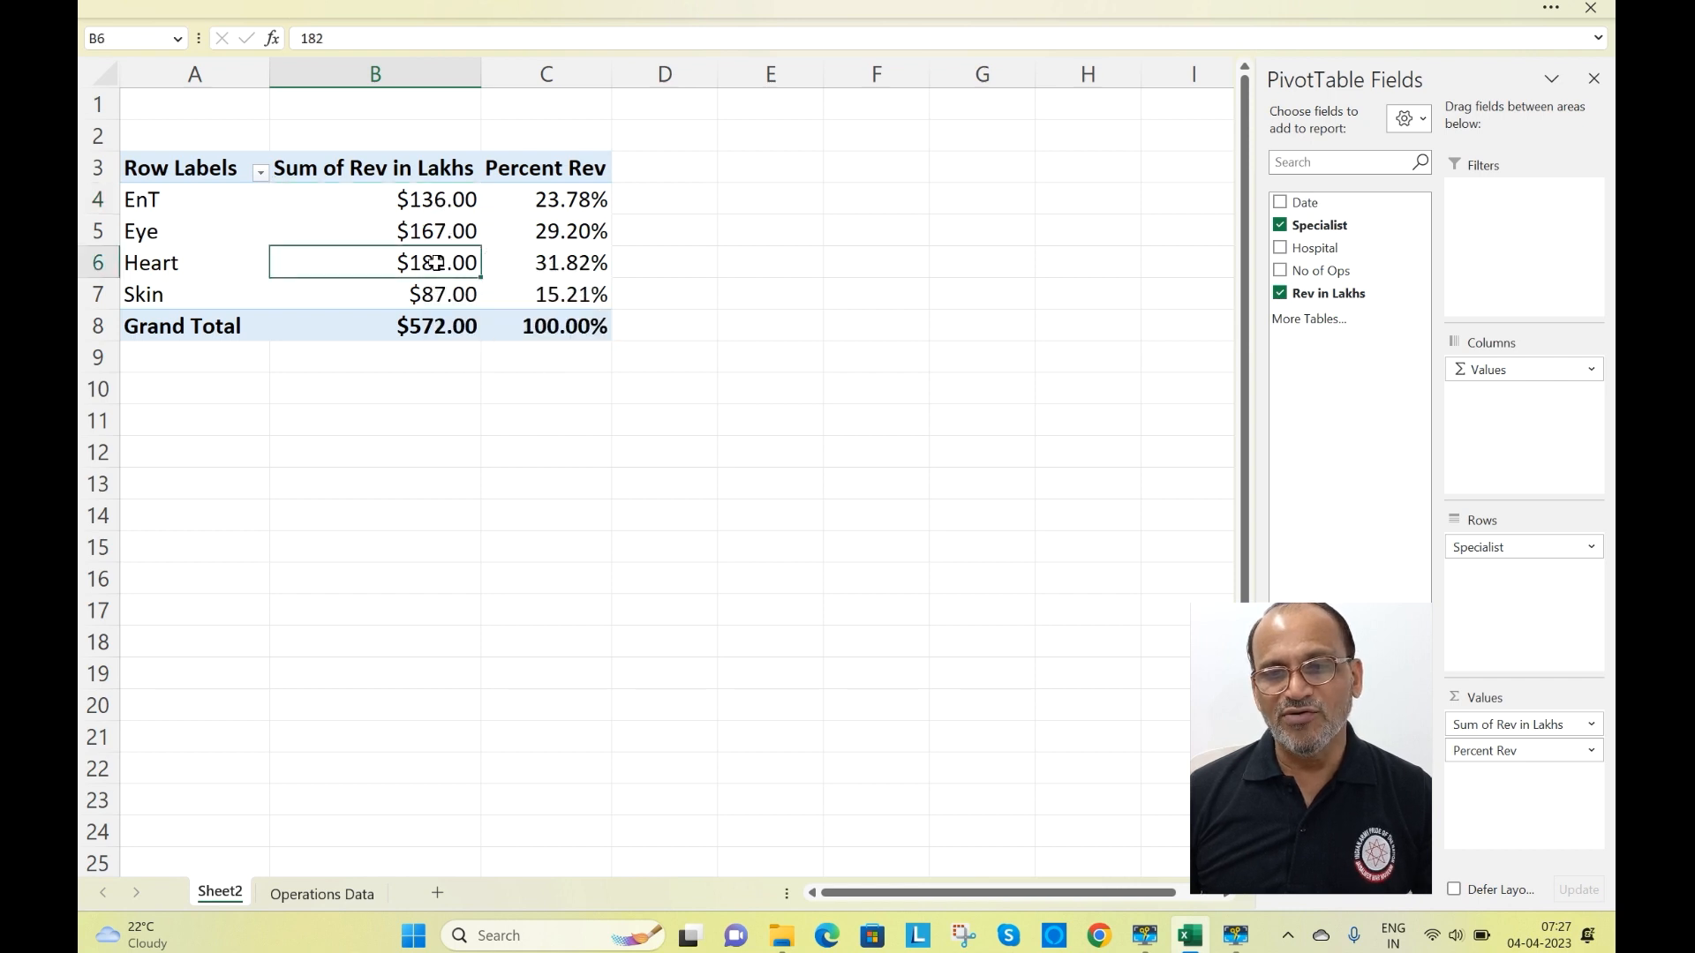
pyautogui.rightClick(438, 269)
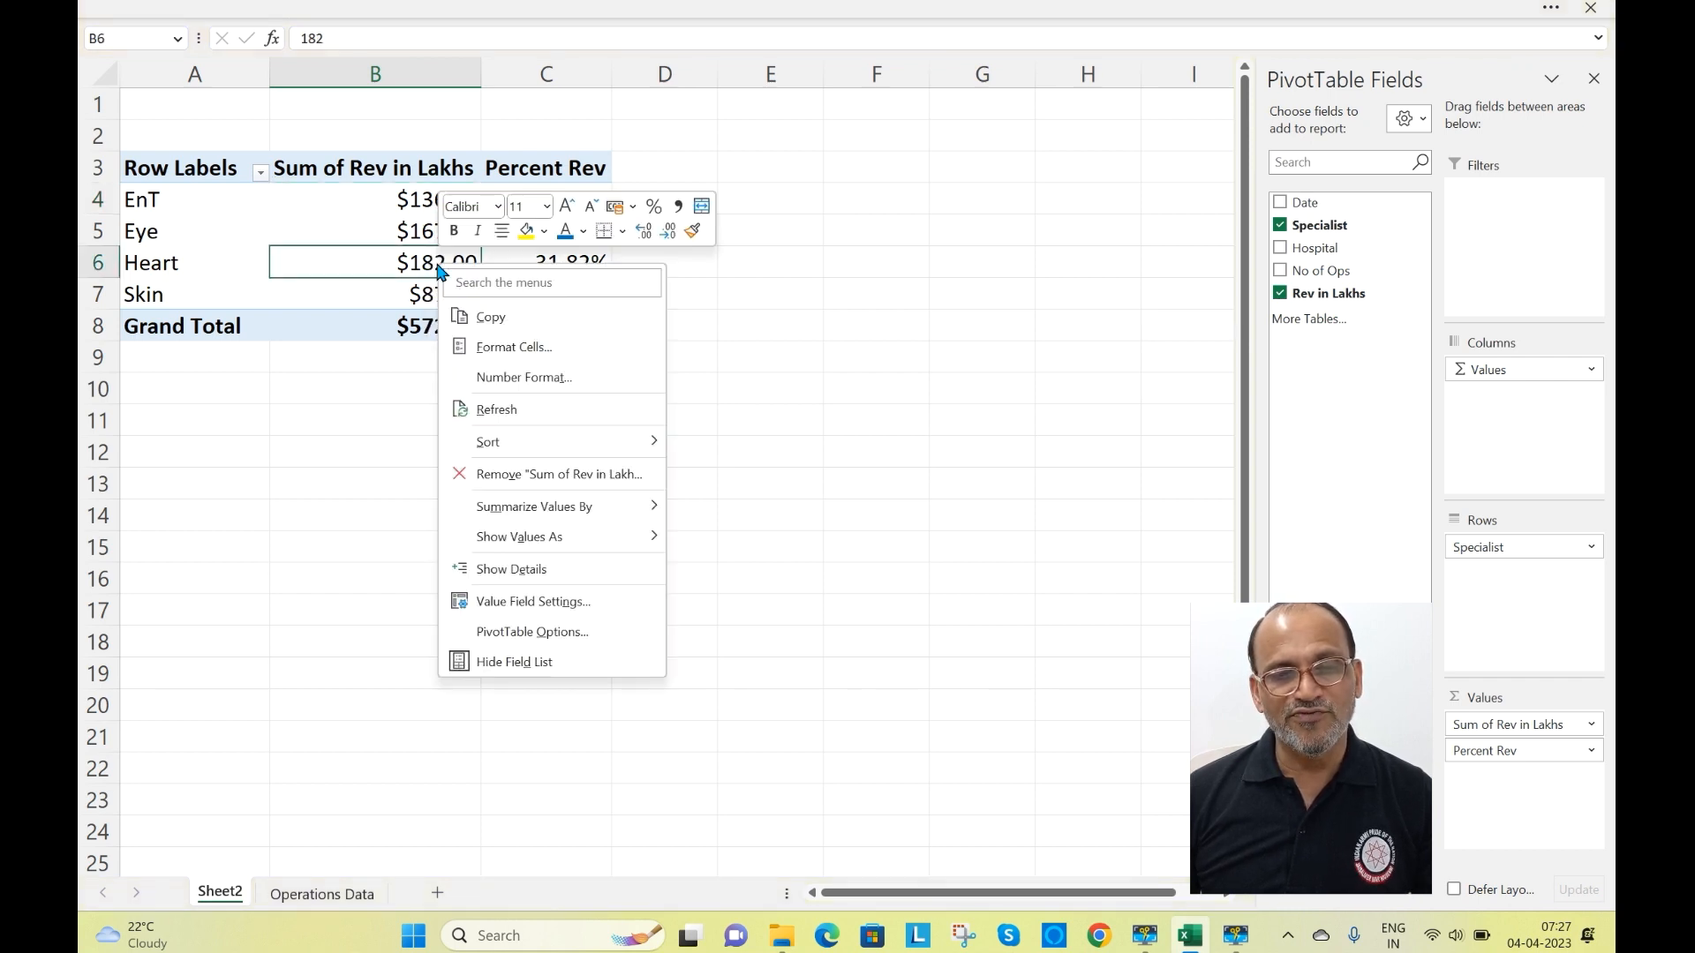
pyautogui.click(496, 410)
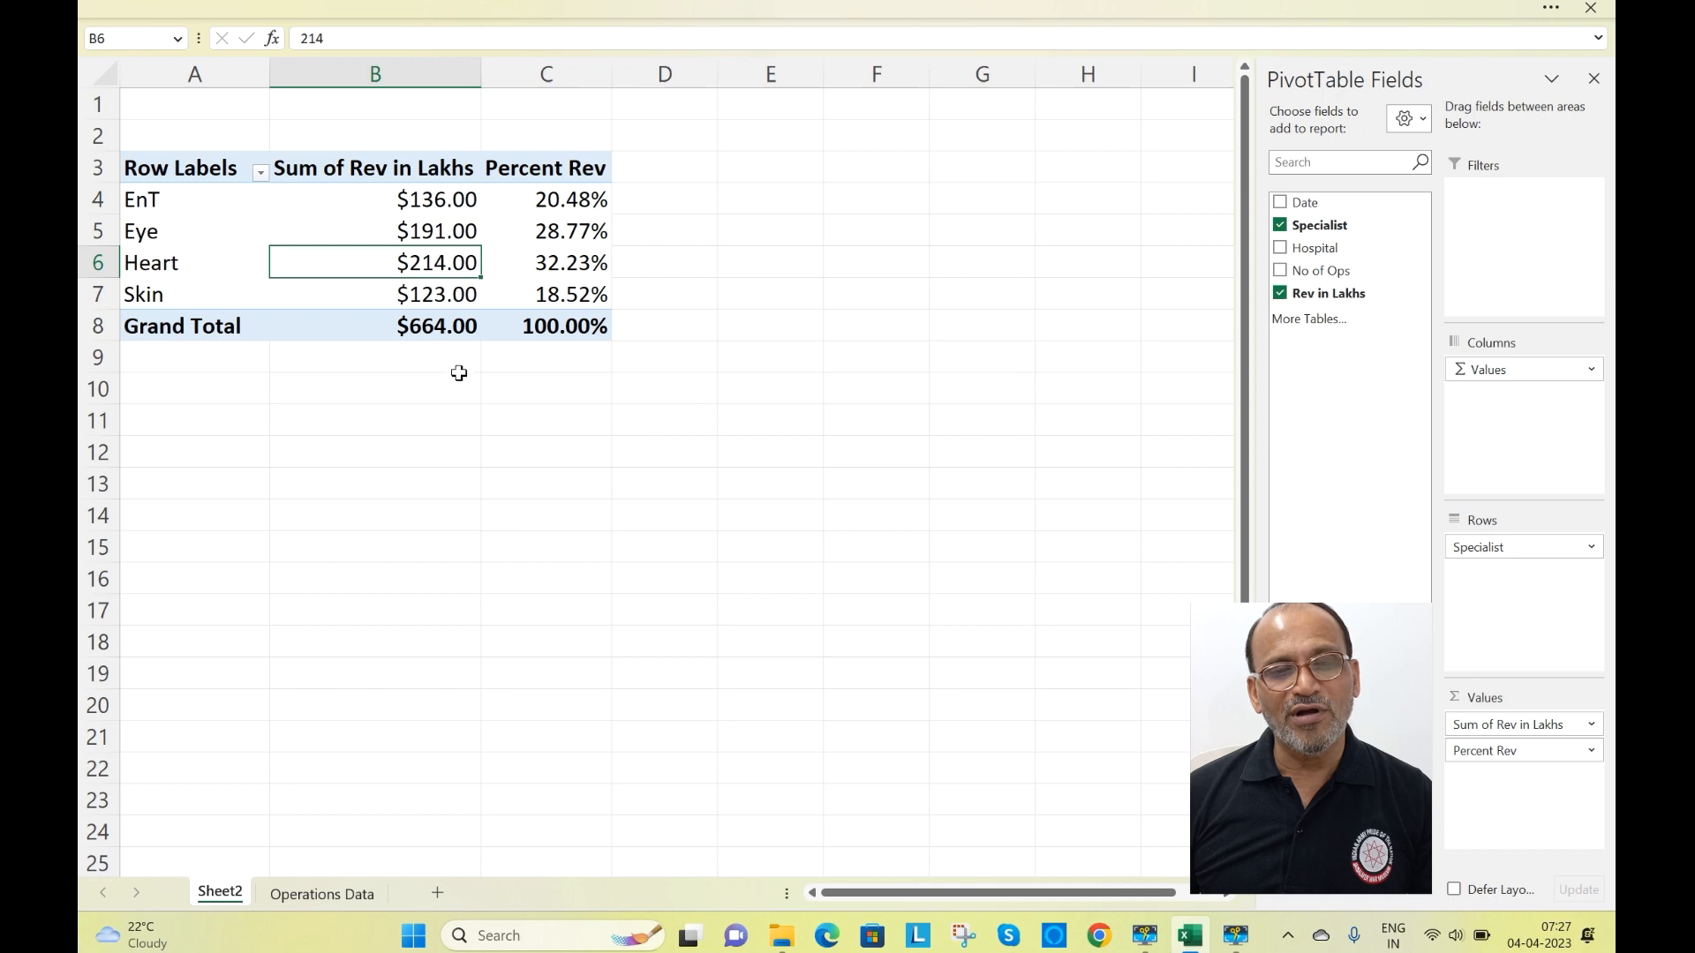
pyautogui.scroll(1, 597, 444)
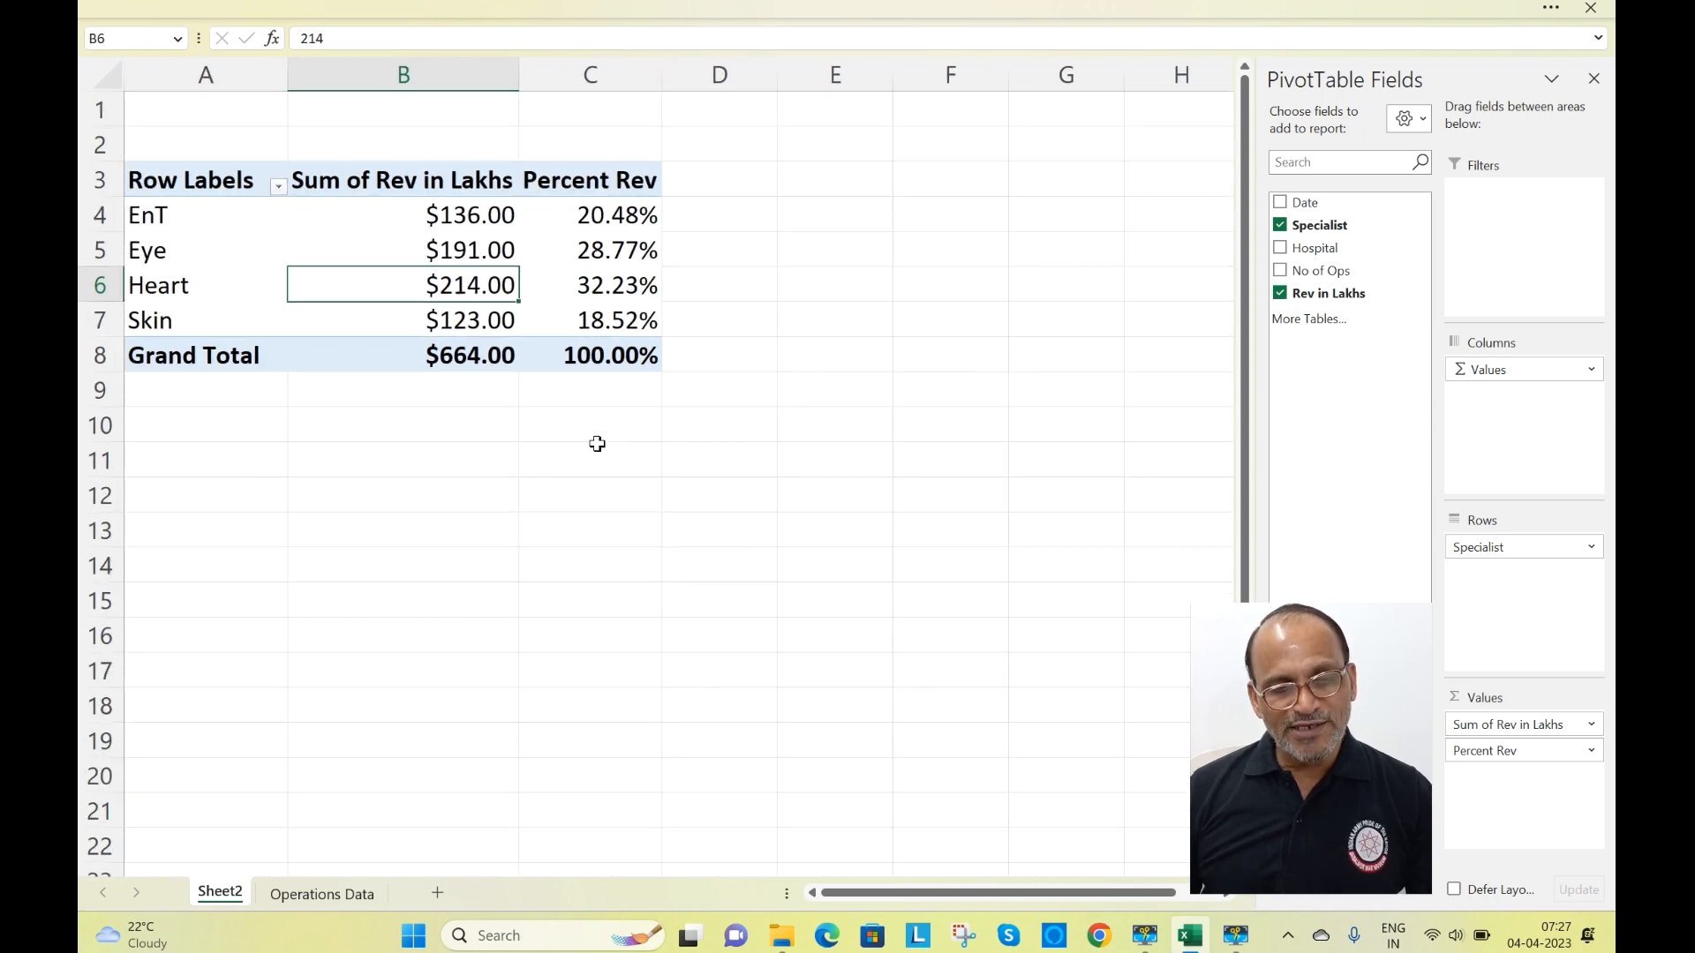
pyautogui.scroll(3, 598, 444)
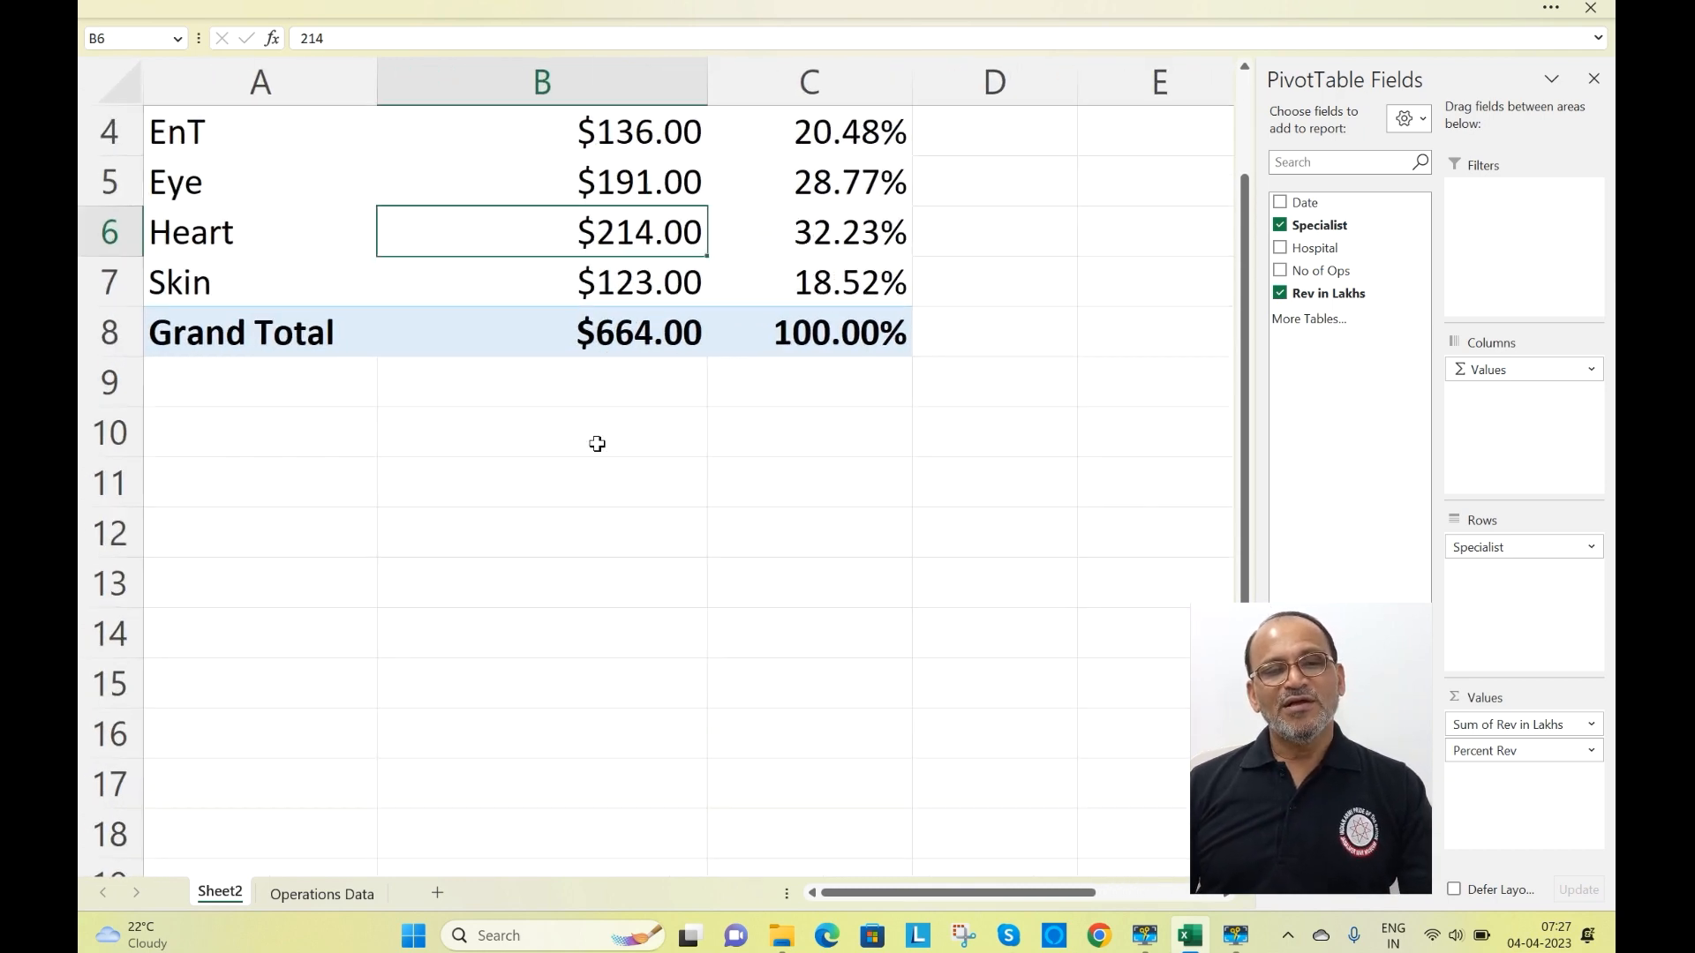
pyautogui.moveTo(1248, 258); pyautogui.dragTo(1248, 190)
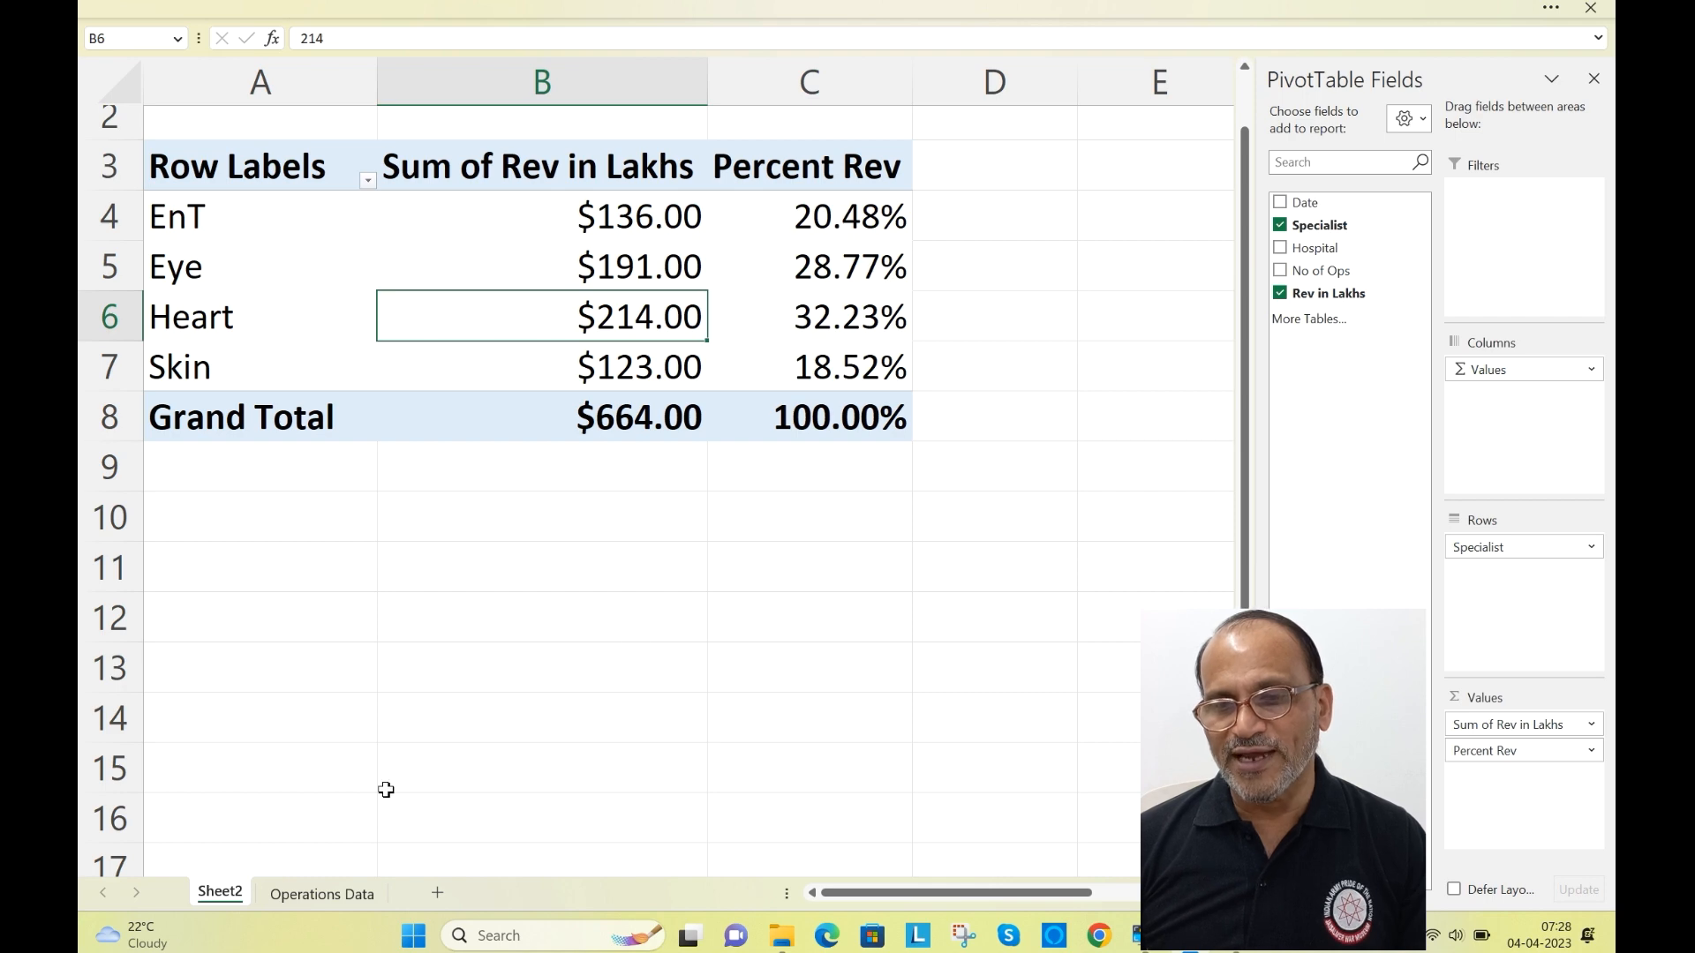
# Insert another PivotTable from Table1 on the Operations Data sheet, placed on a new worksheet
pyautogui.click(343, 901)
pyautogui.scroll(4, 1045, 488)
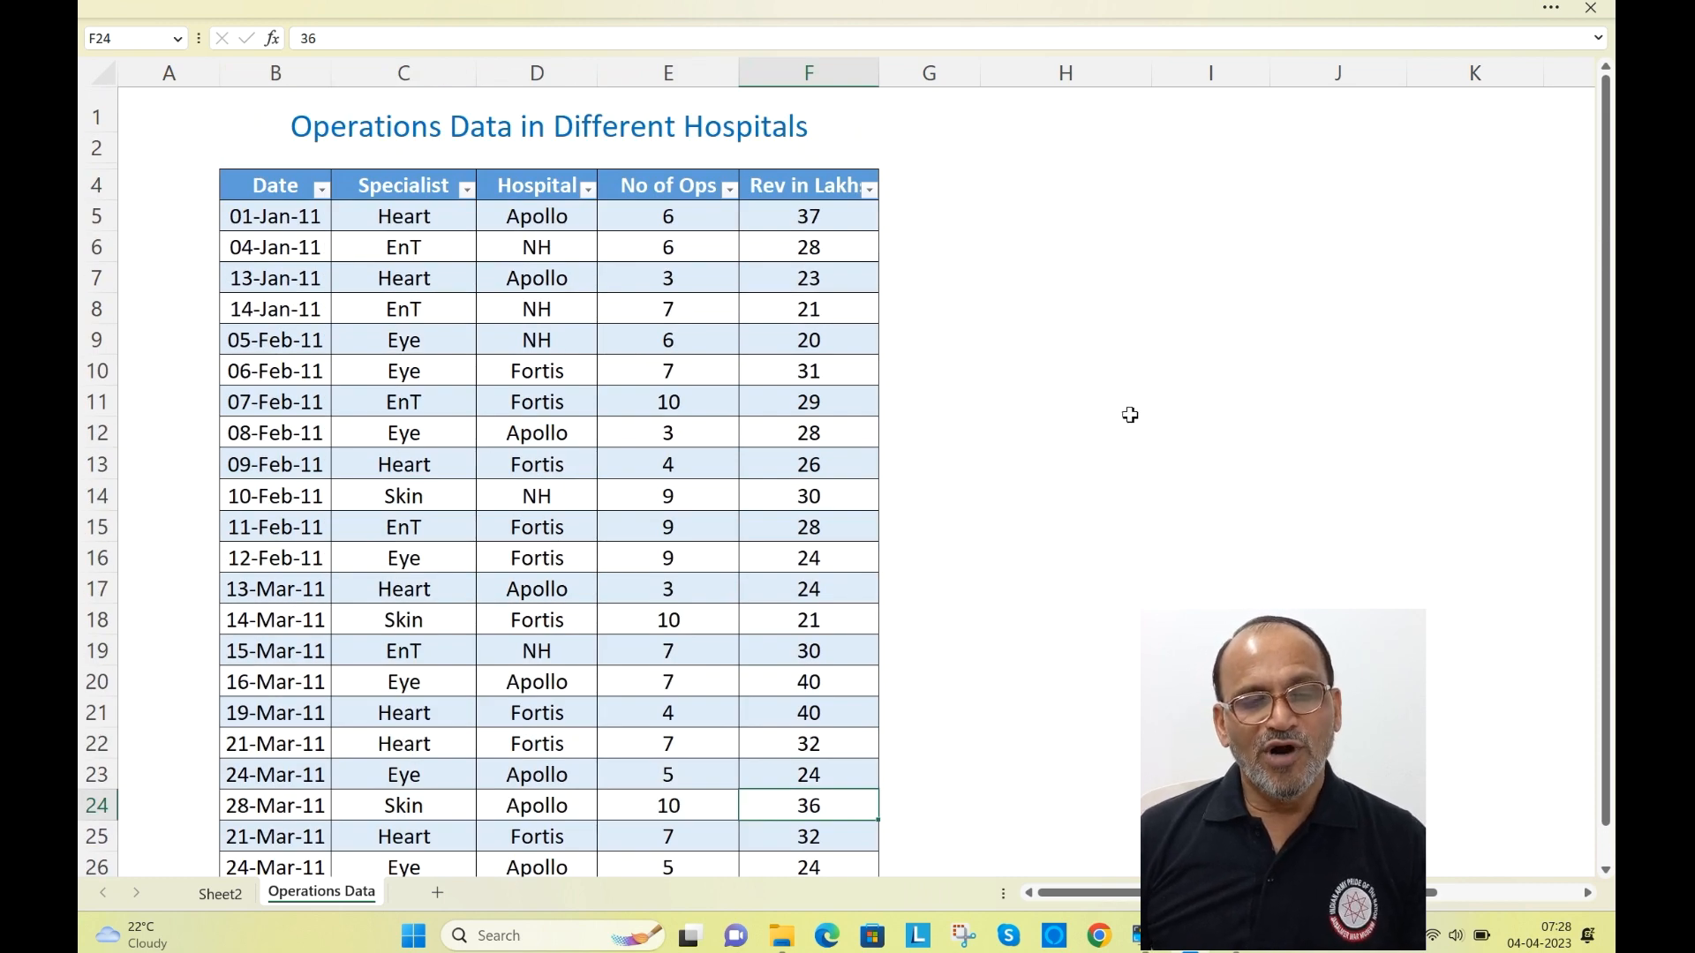
pyautogui.click(520, 415)
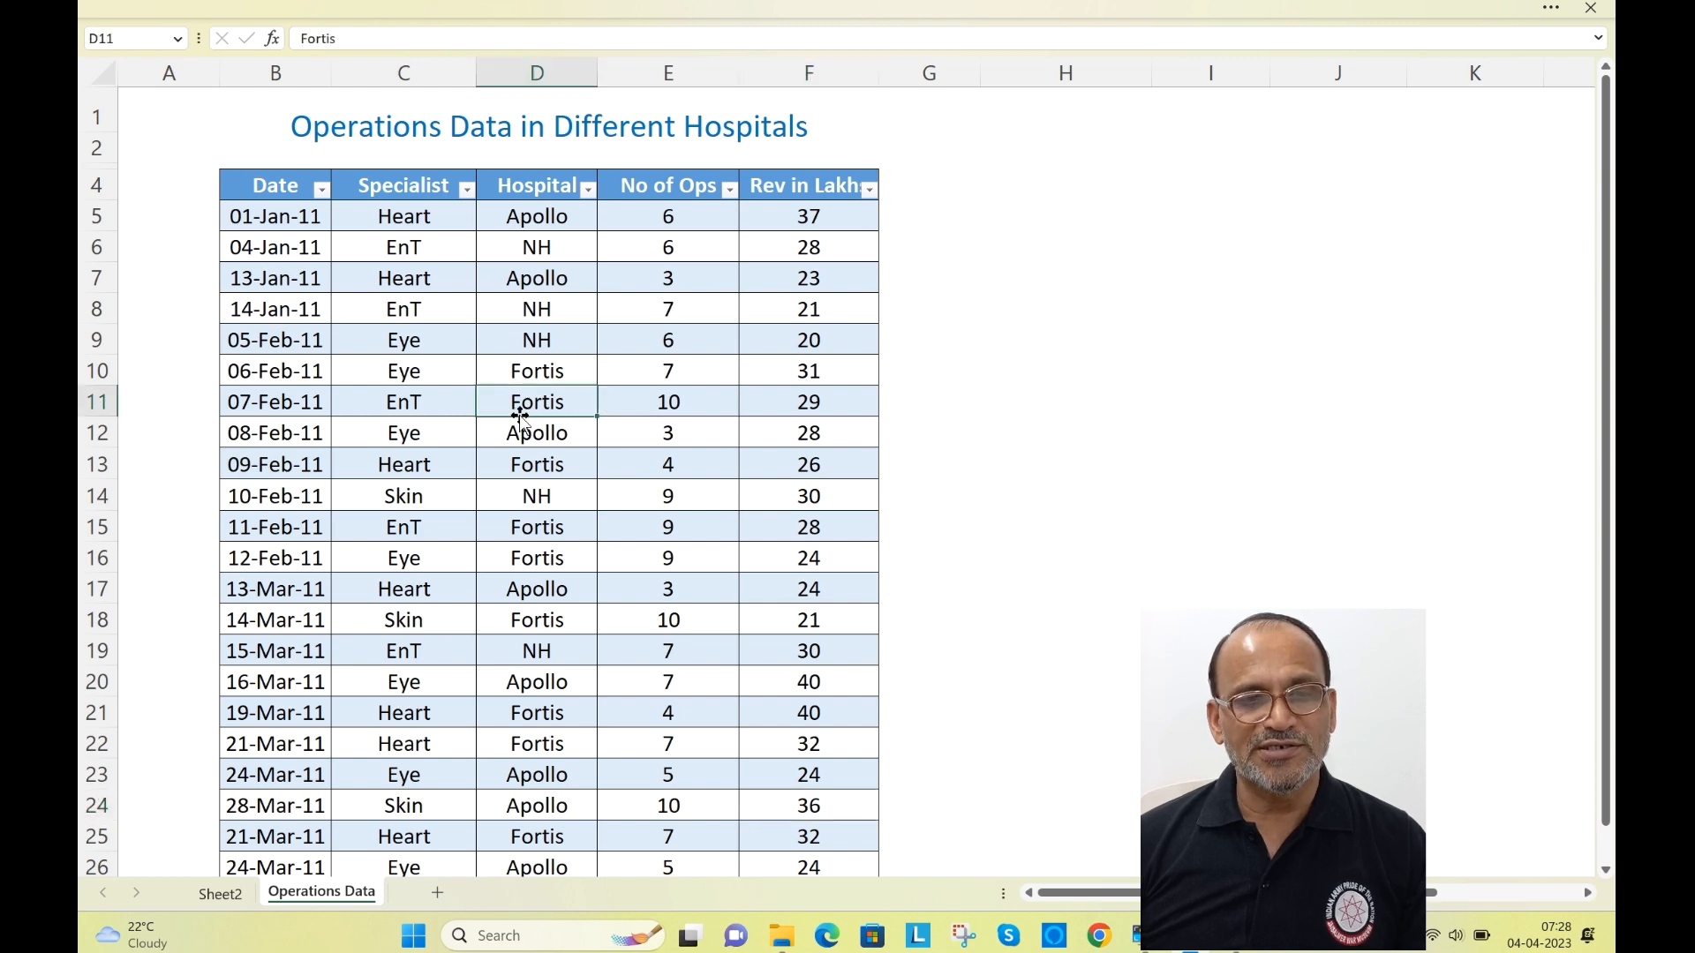
pyautogui.click(252, 11)
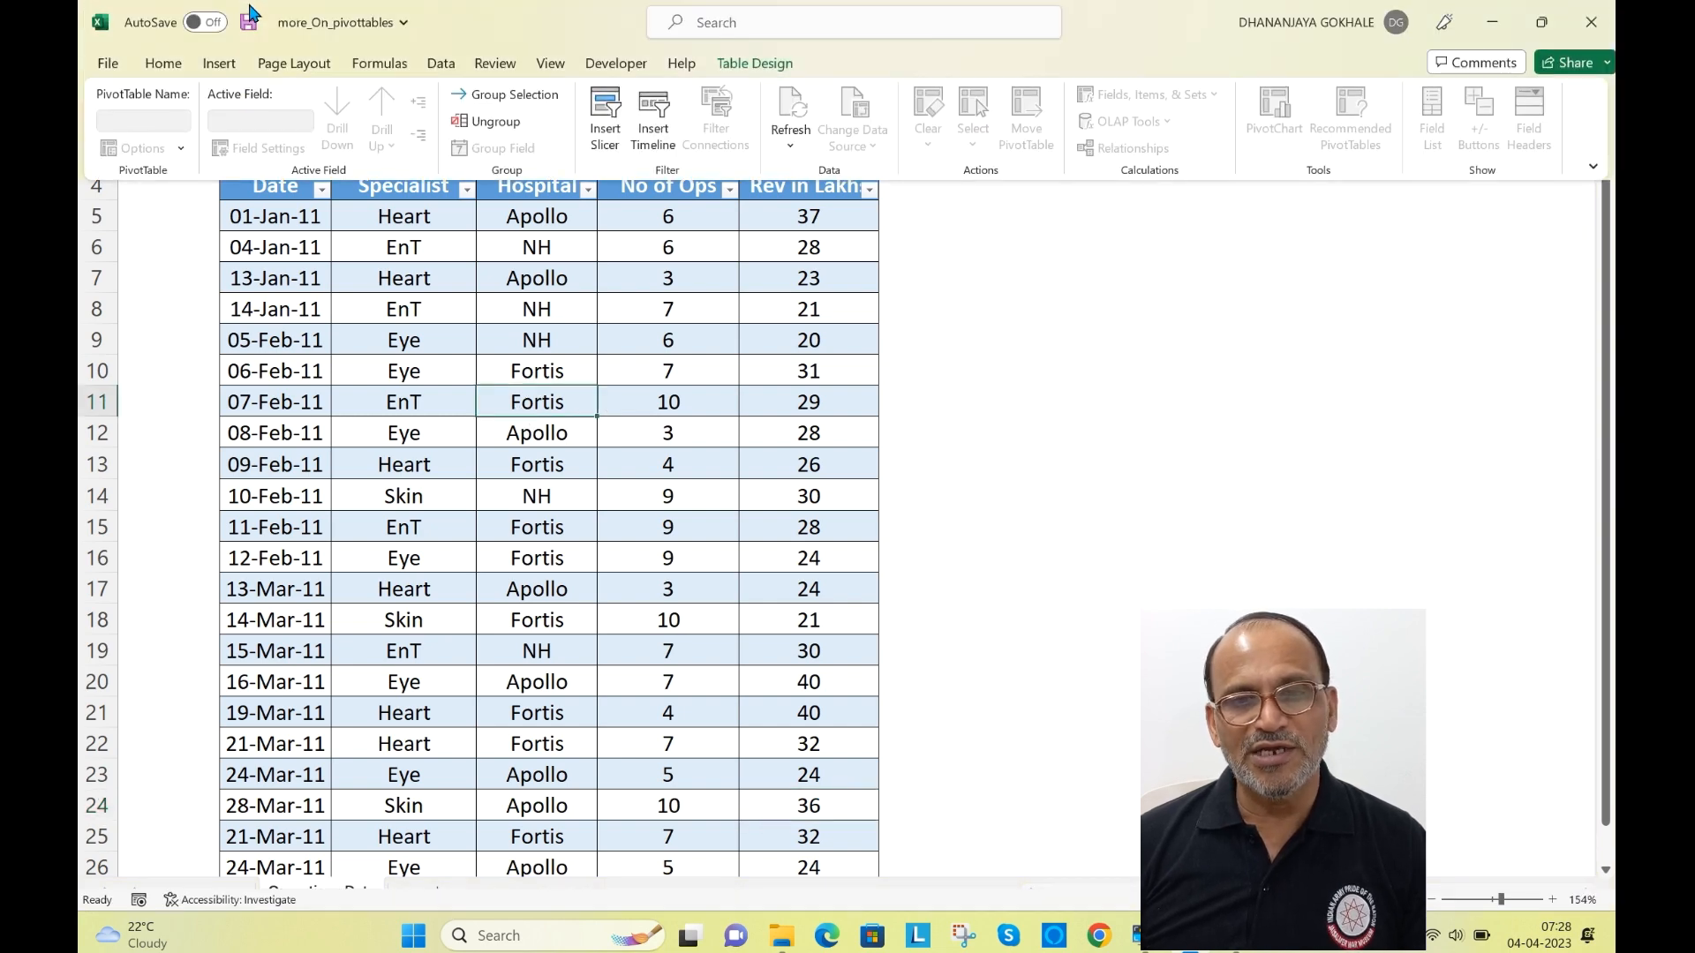
pyautogui.click(218, 64)
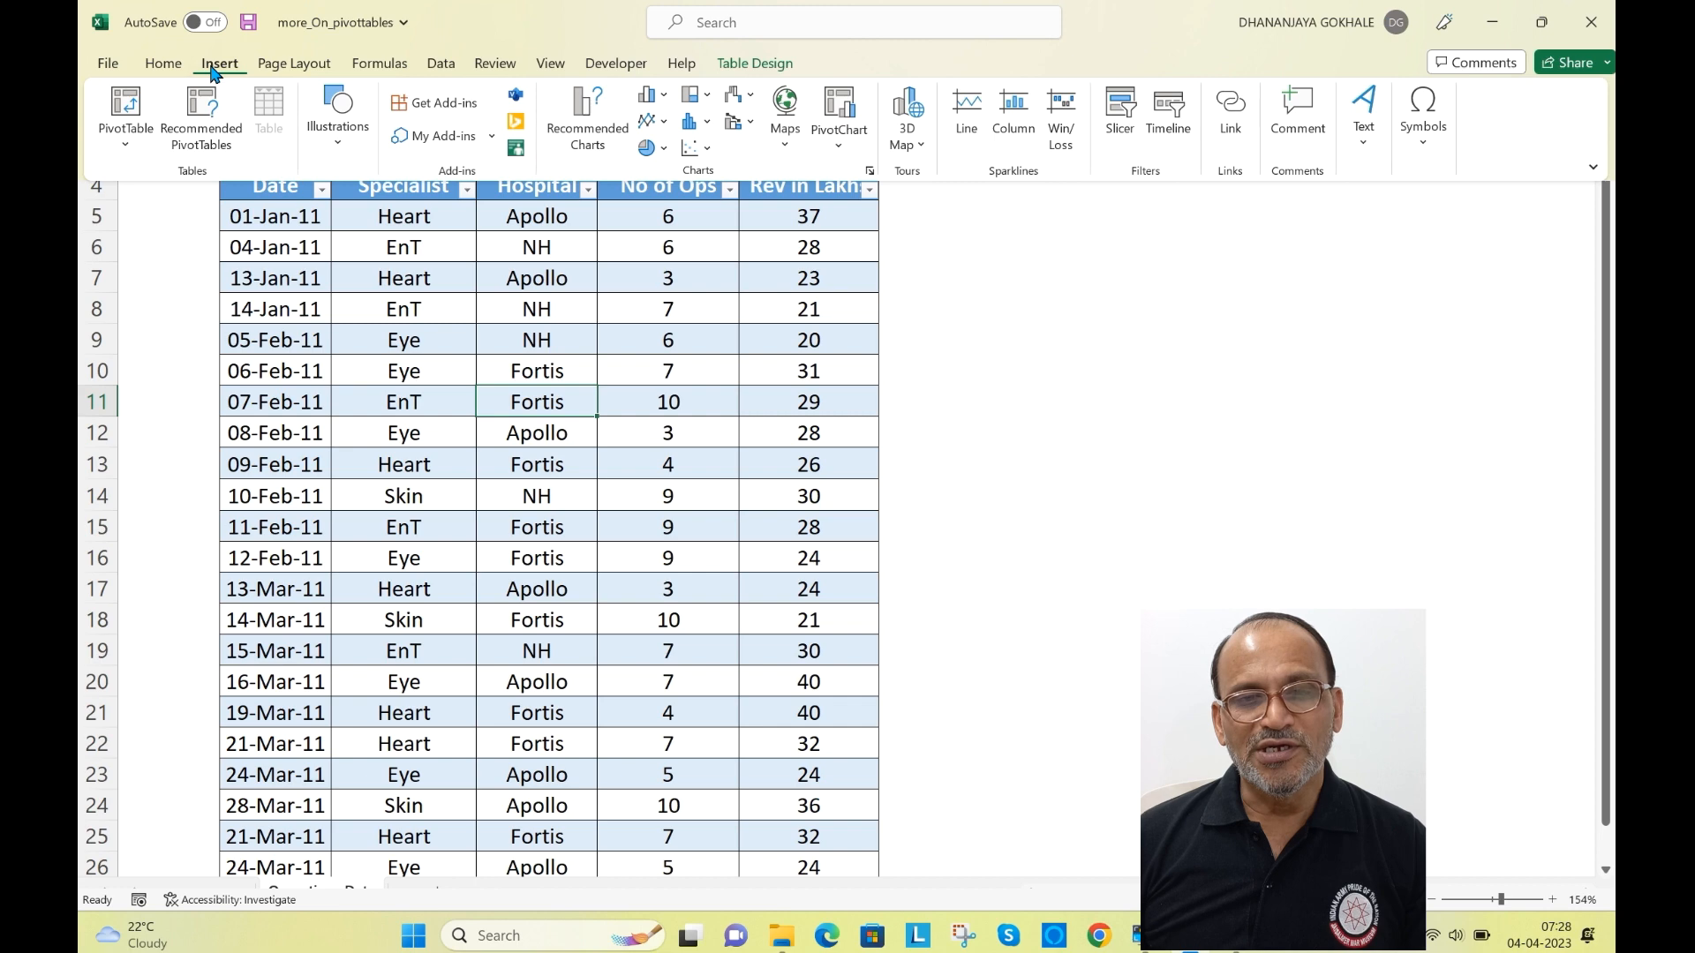
pyautogui.click(126, 110)
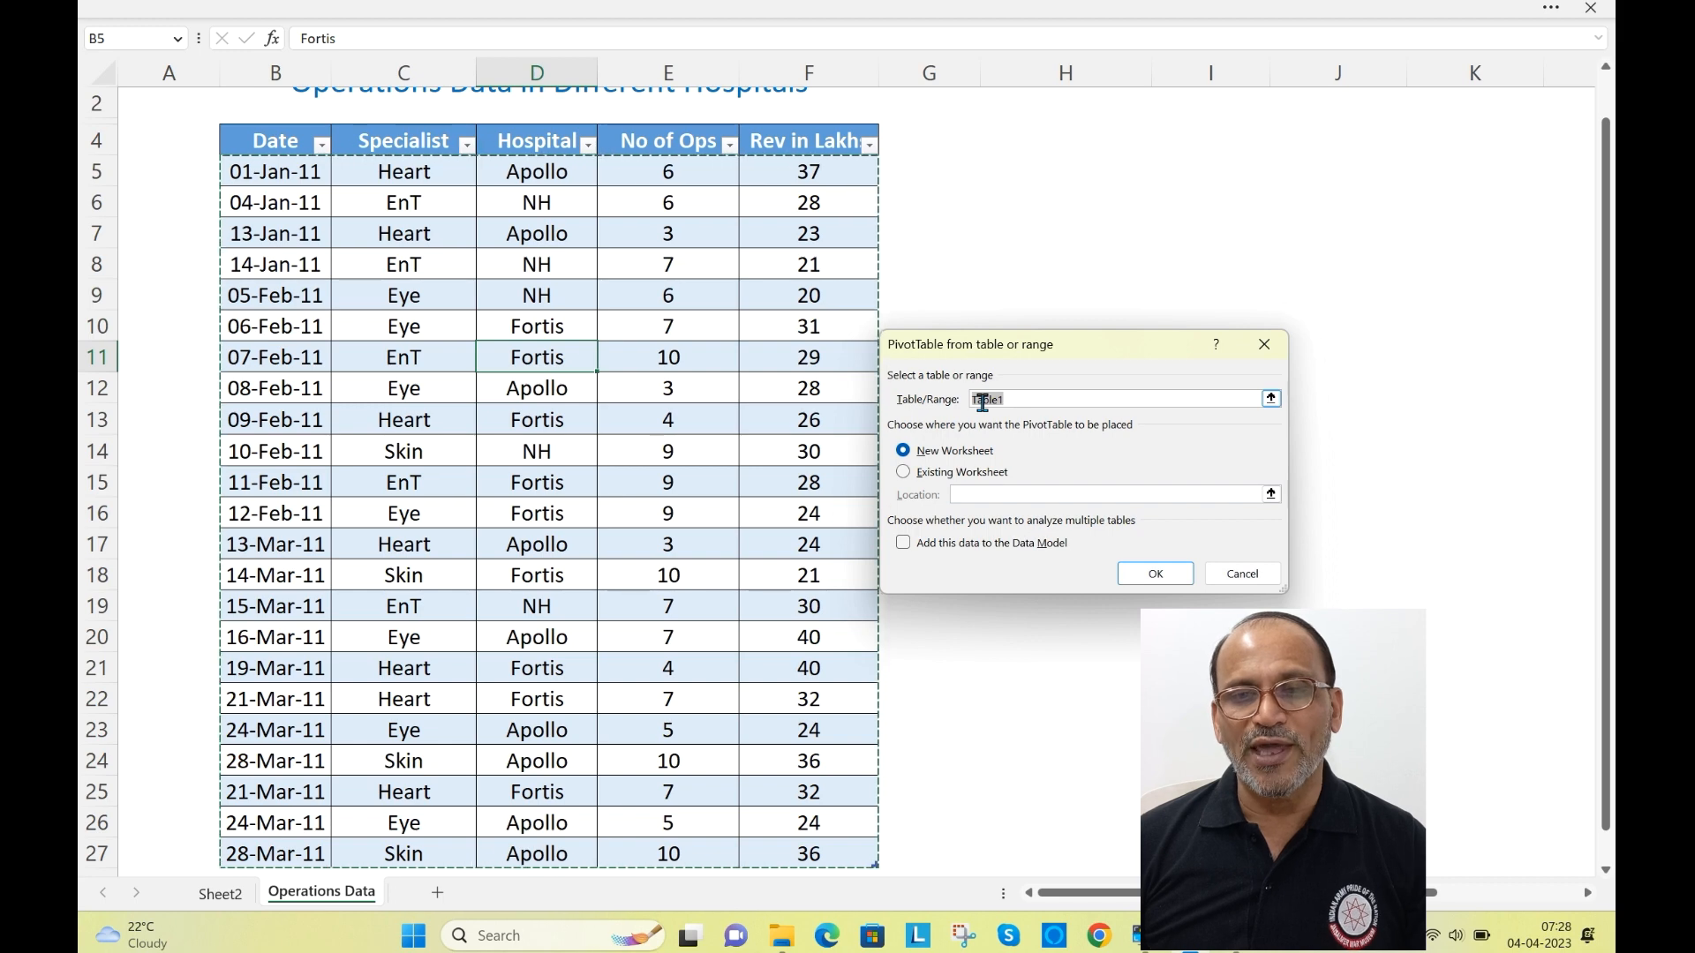
pyautogui.click(1148, 574)
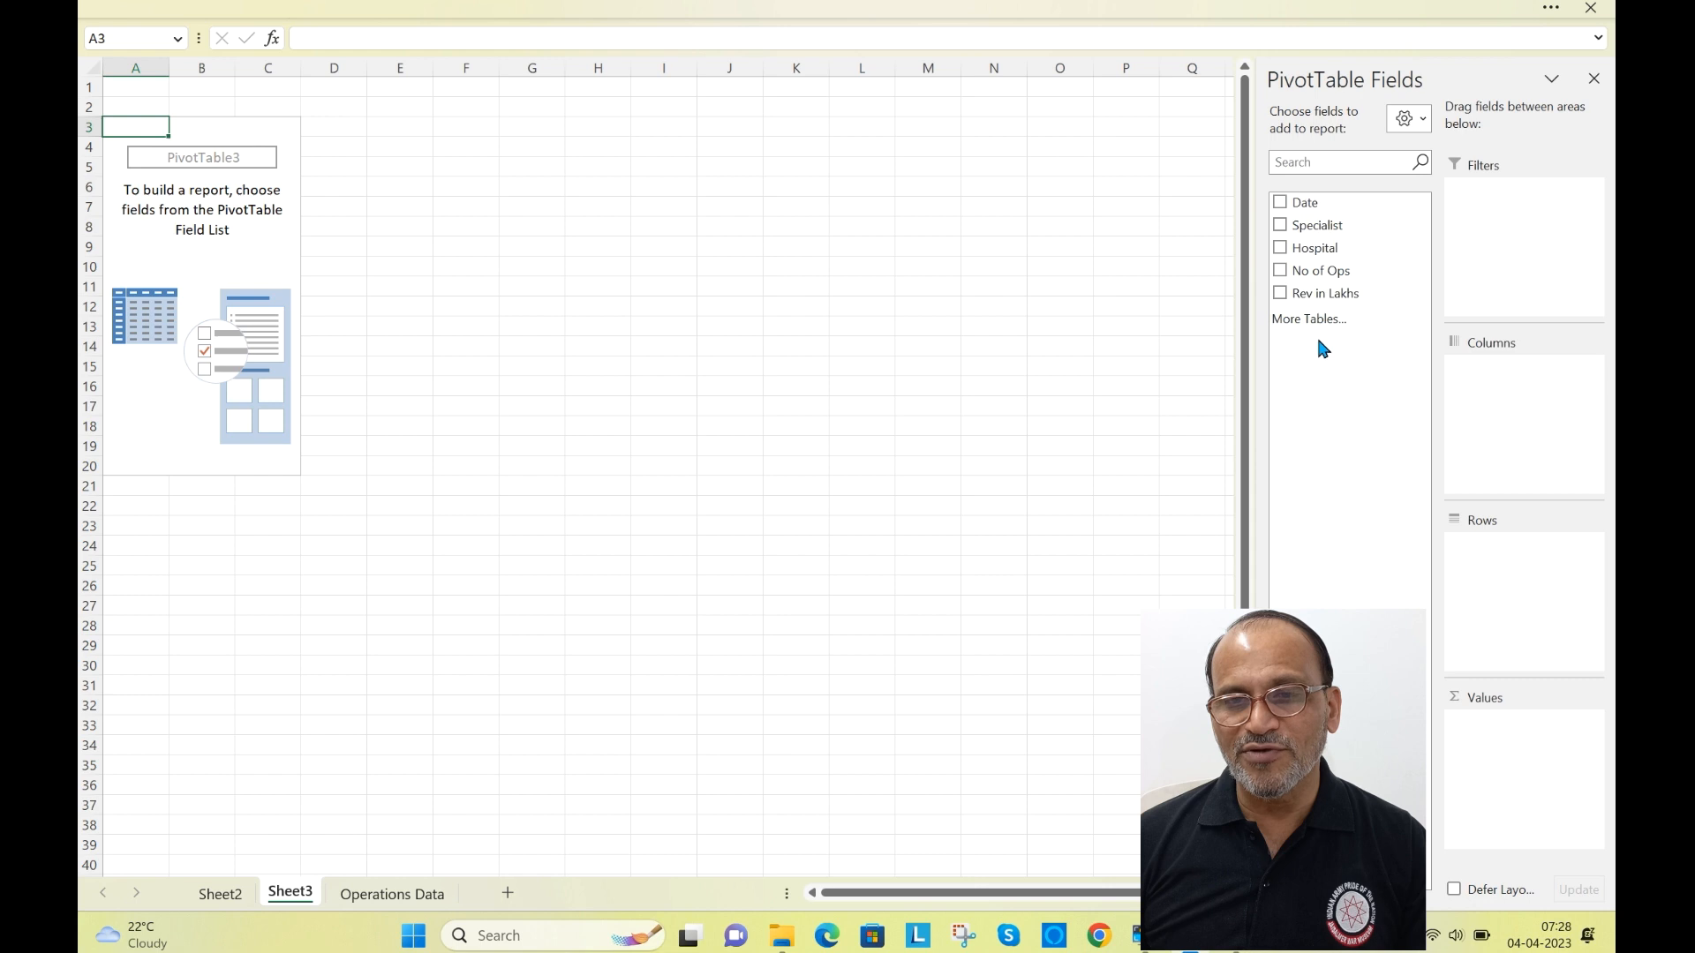
# Build the new PivotTable with Hospital as the row field and the sum of Rev in Lakhs as the values
pyautogui.click(1283, 253)
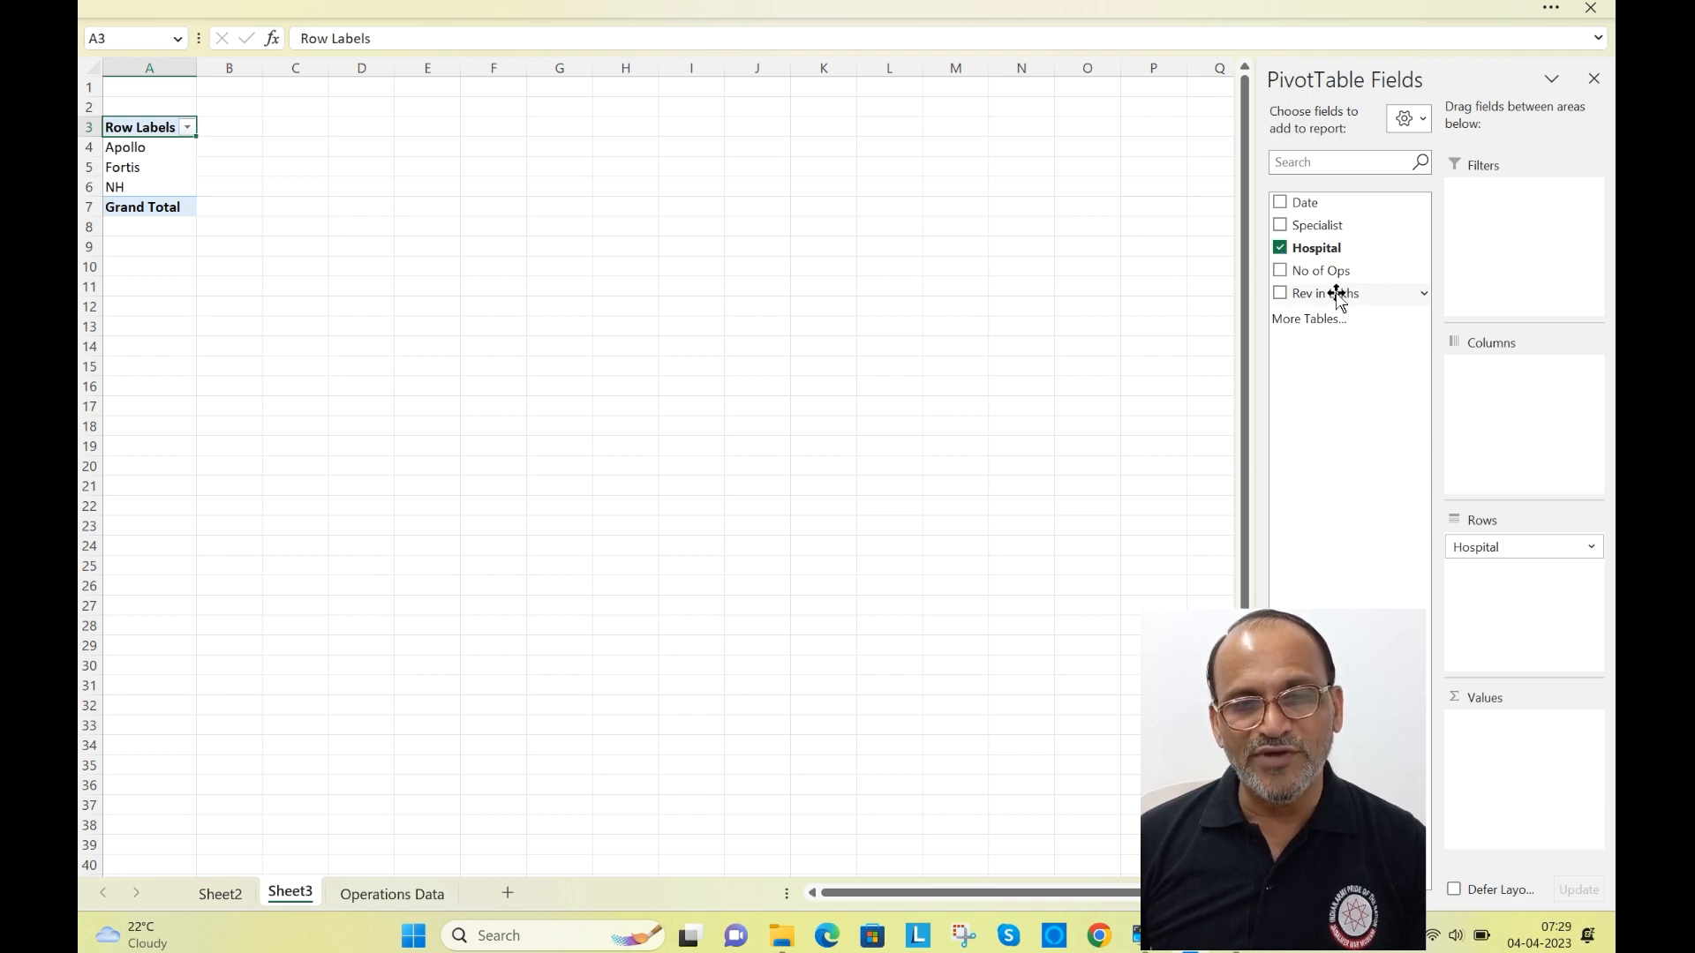
pyautogui.click(1279, 296)
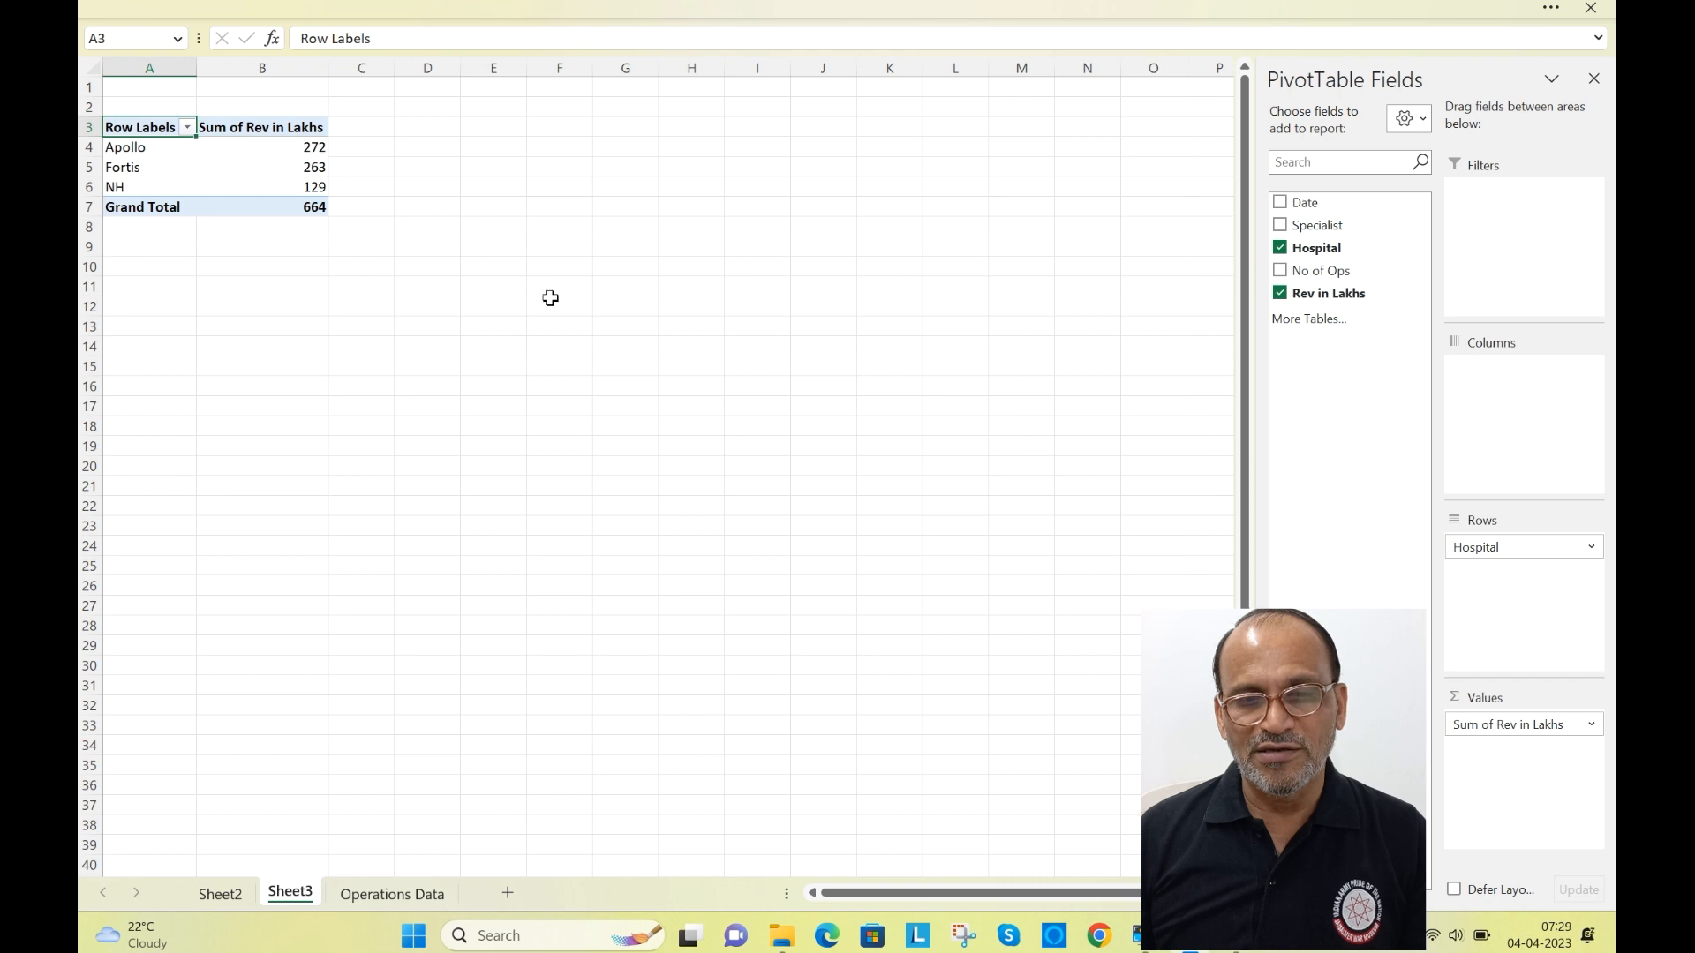
pyautogui.keyDown('ctrl'); pyautogui.scroll(2, 546, 292); pyautogui.keyUp('ctrl')
pyautogui.keyDown('ctrl'); pyautogui.scroll(3, 546, 291); pyautogui.keyUp('ctrl')
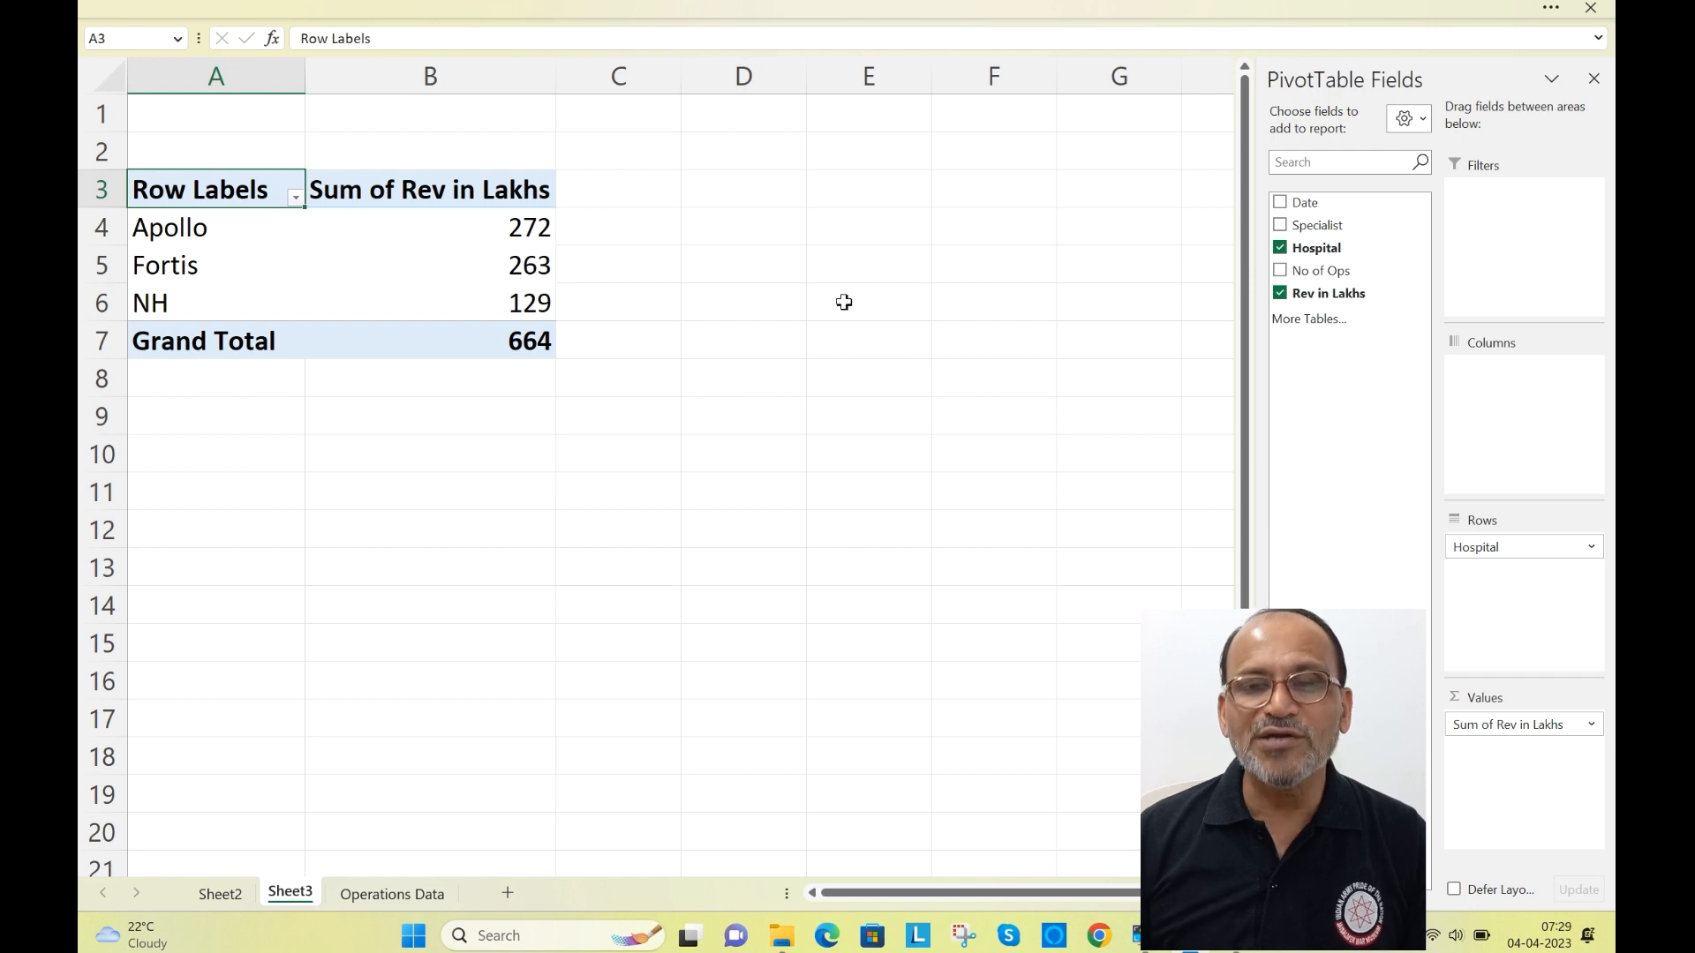
# Start a new calculated field in the hospital PivotTable and name it Commision
pyautogui.click(511, 10)
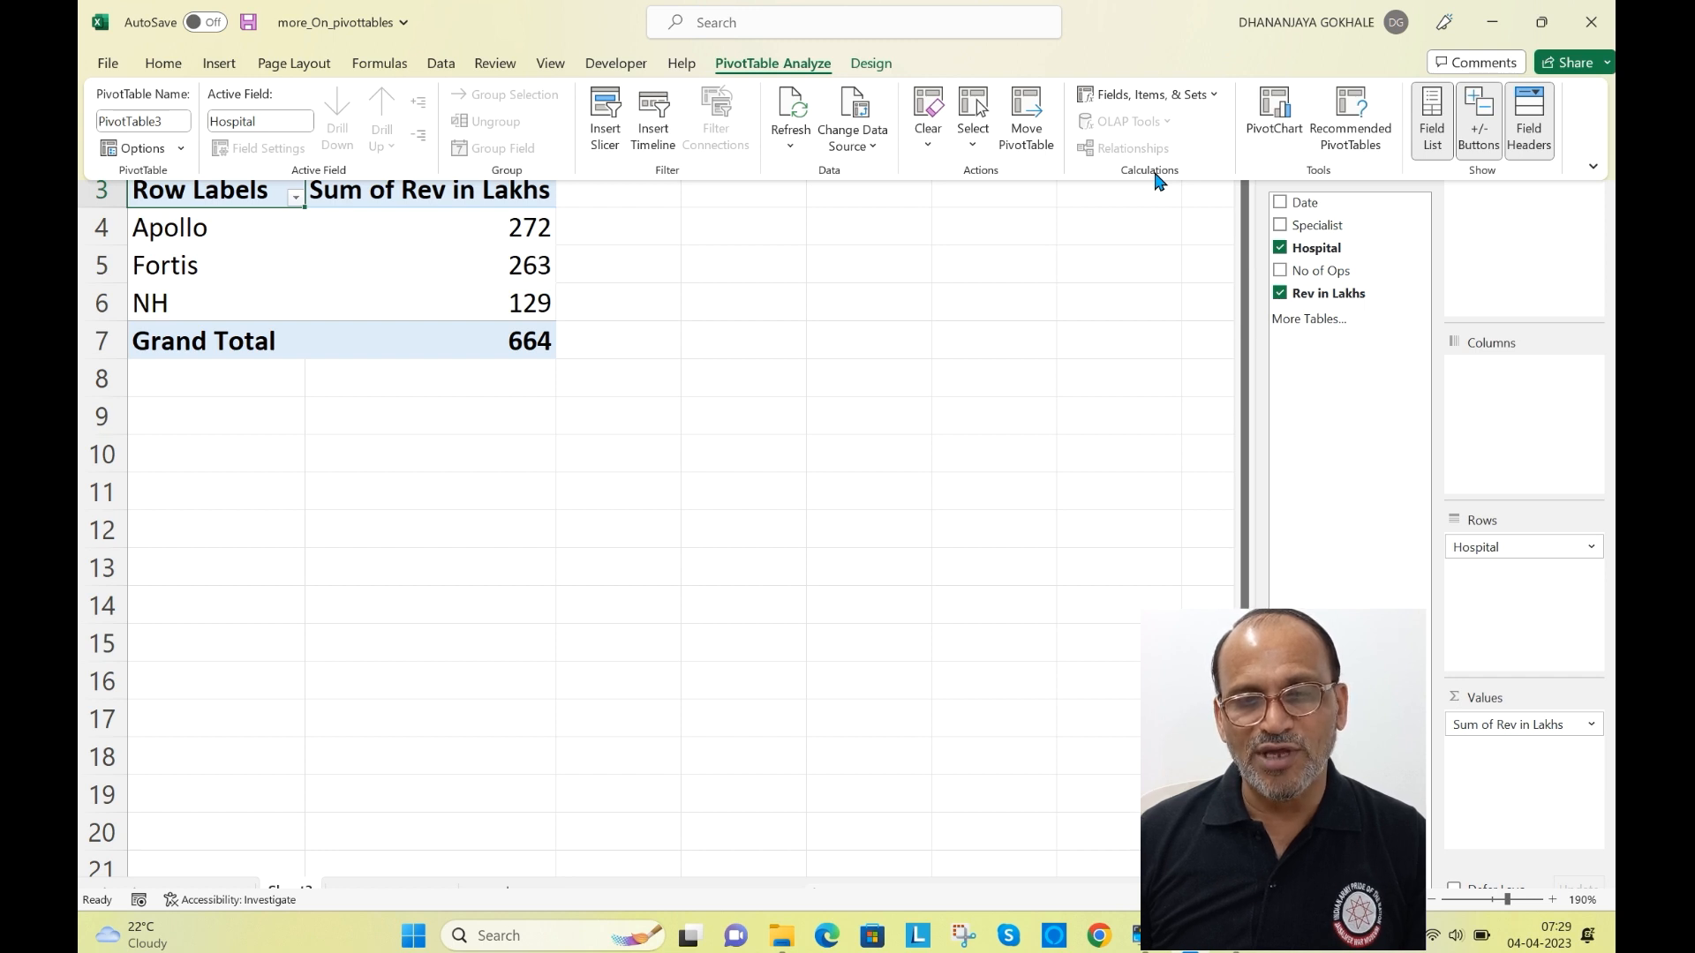
pyautogui.click(1216, 97)
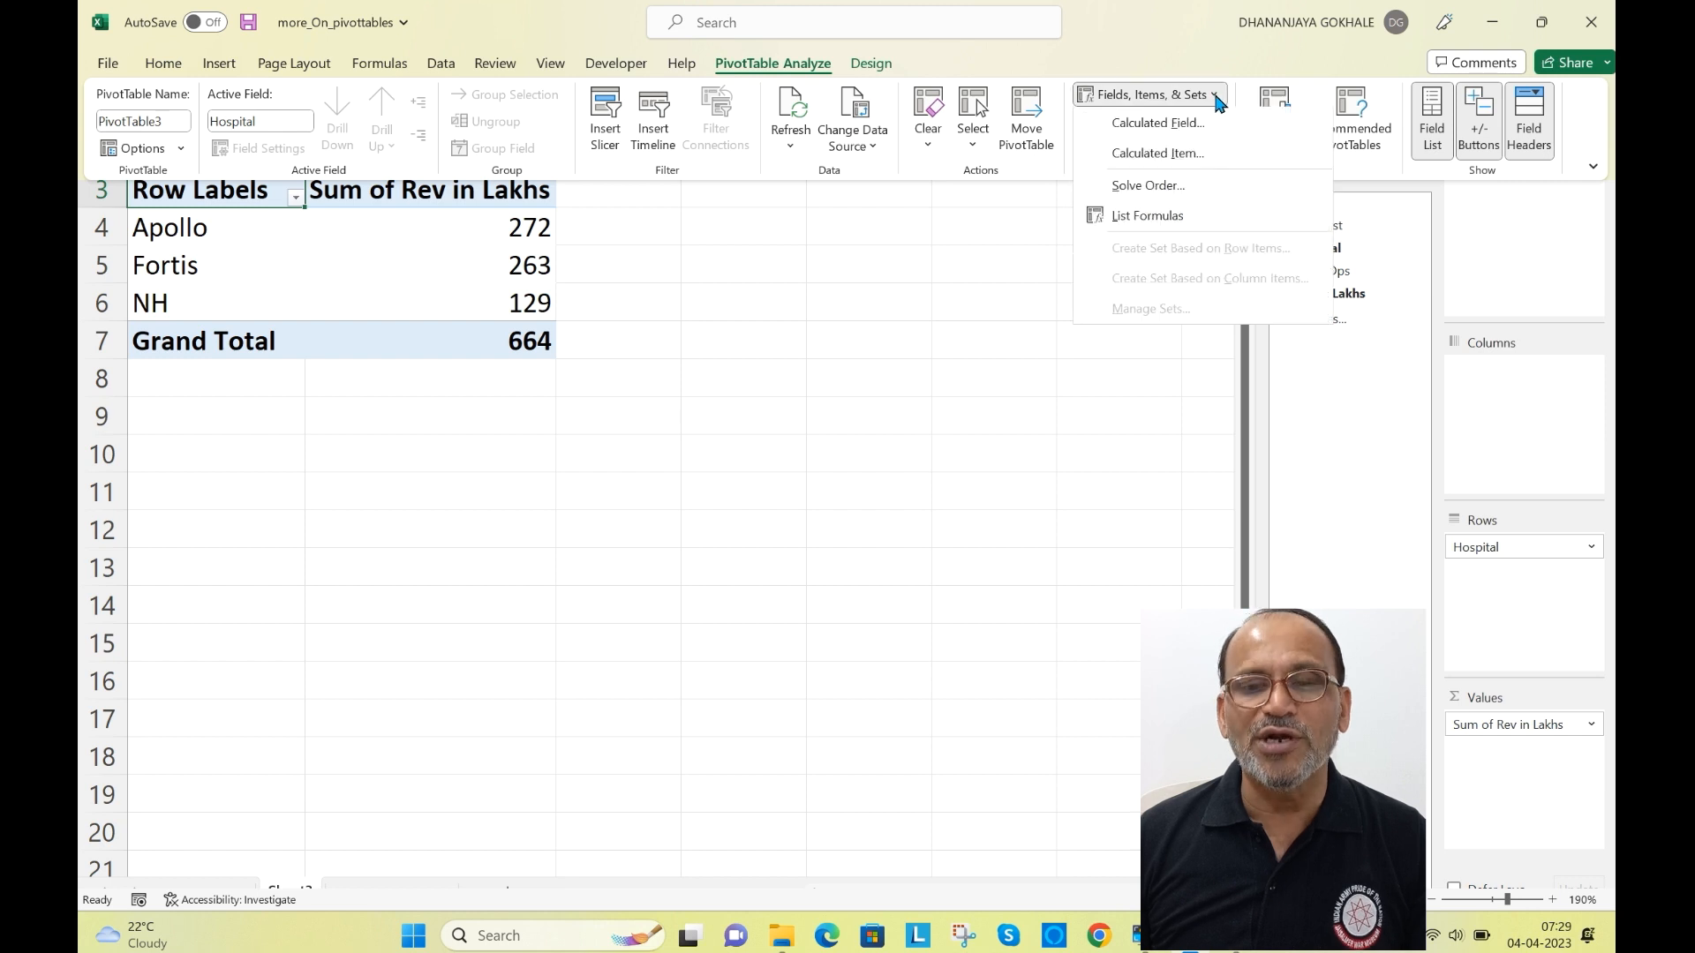
pyautogui.click(1177, 124)
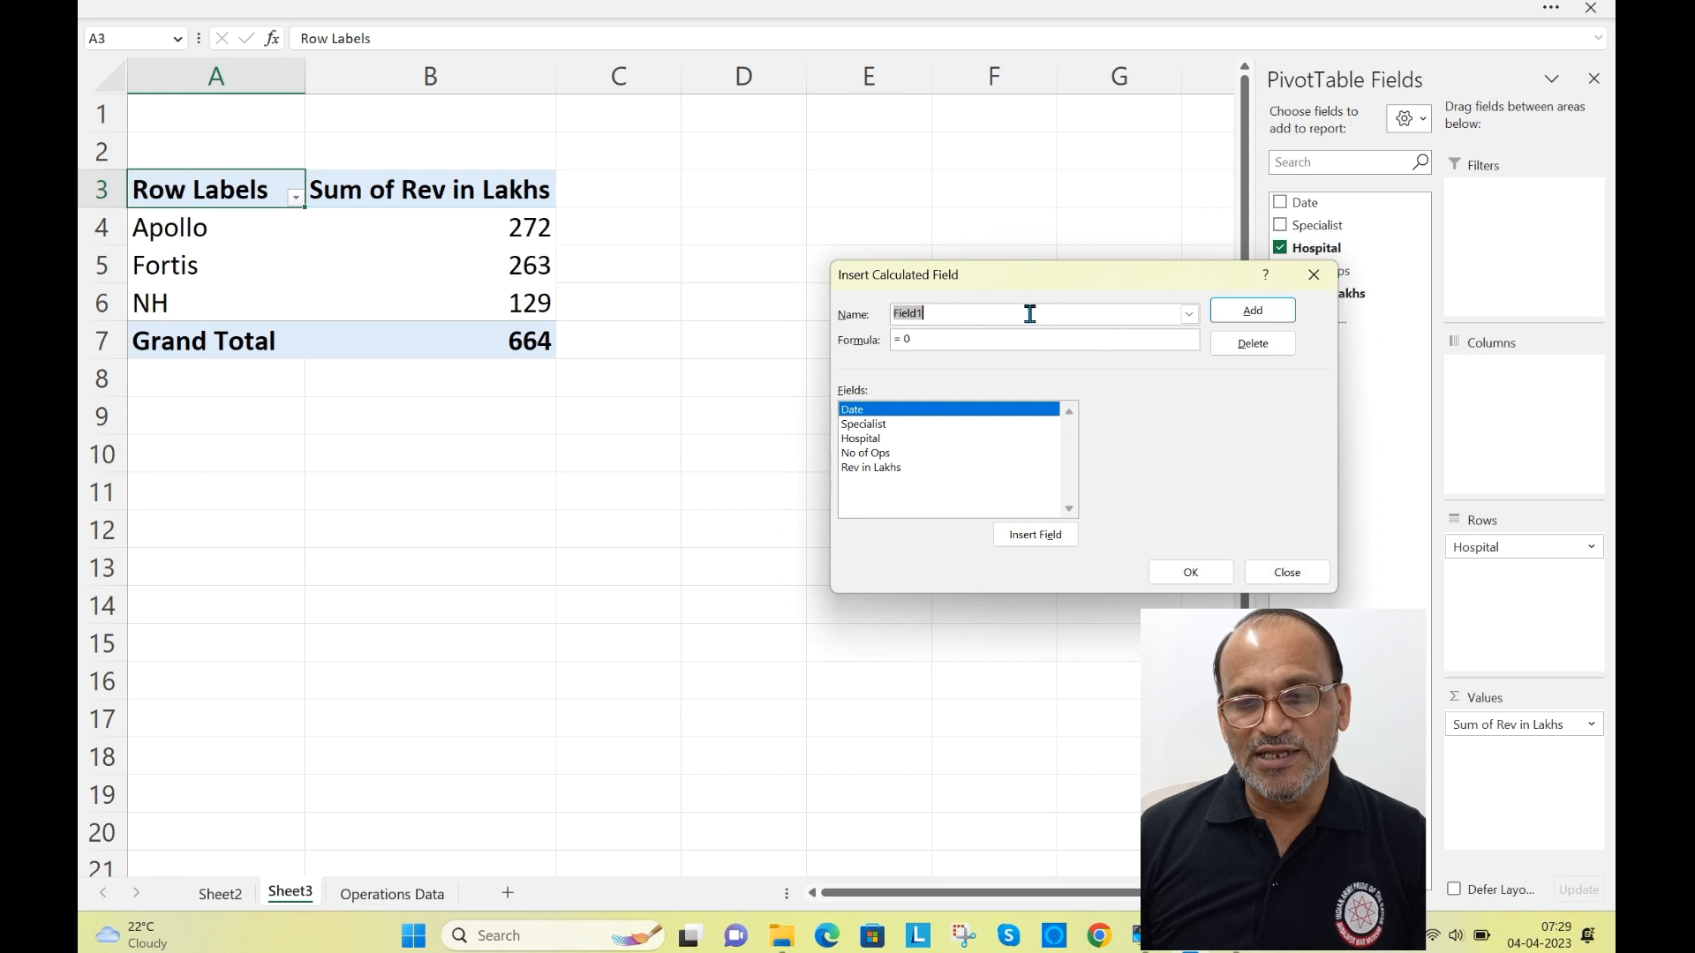
pyautogui.moveTo(1026, 279); pyautogui.dragTo(903, 245)
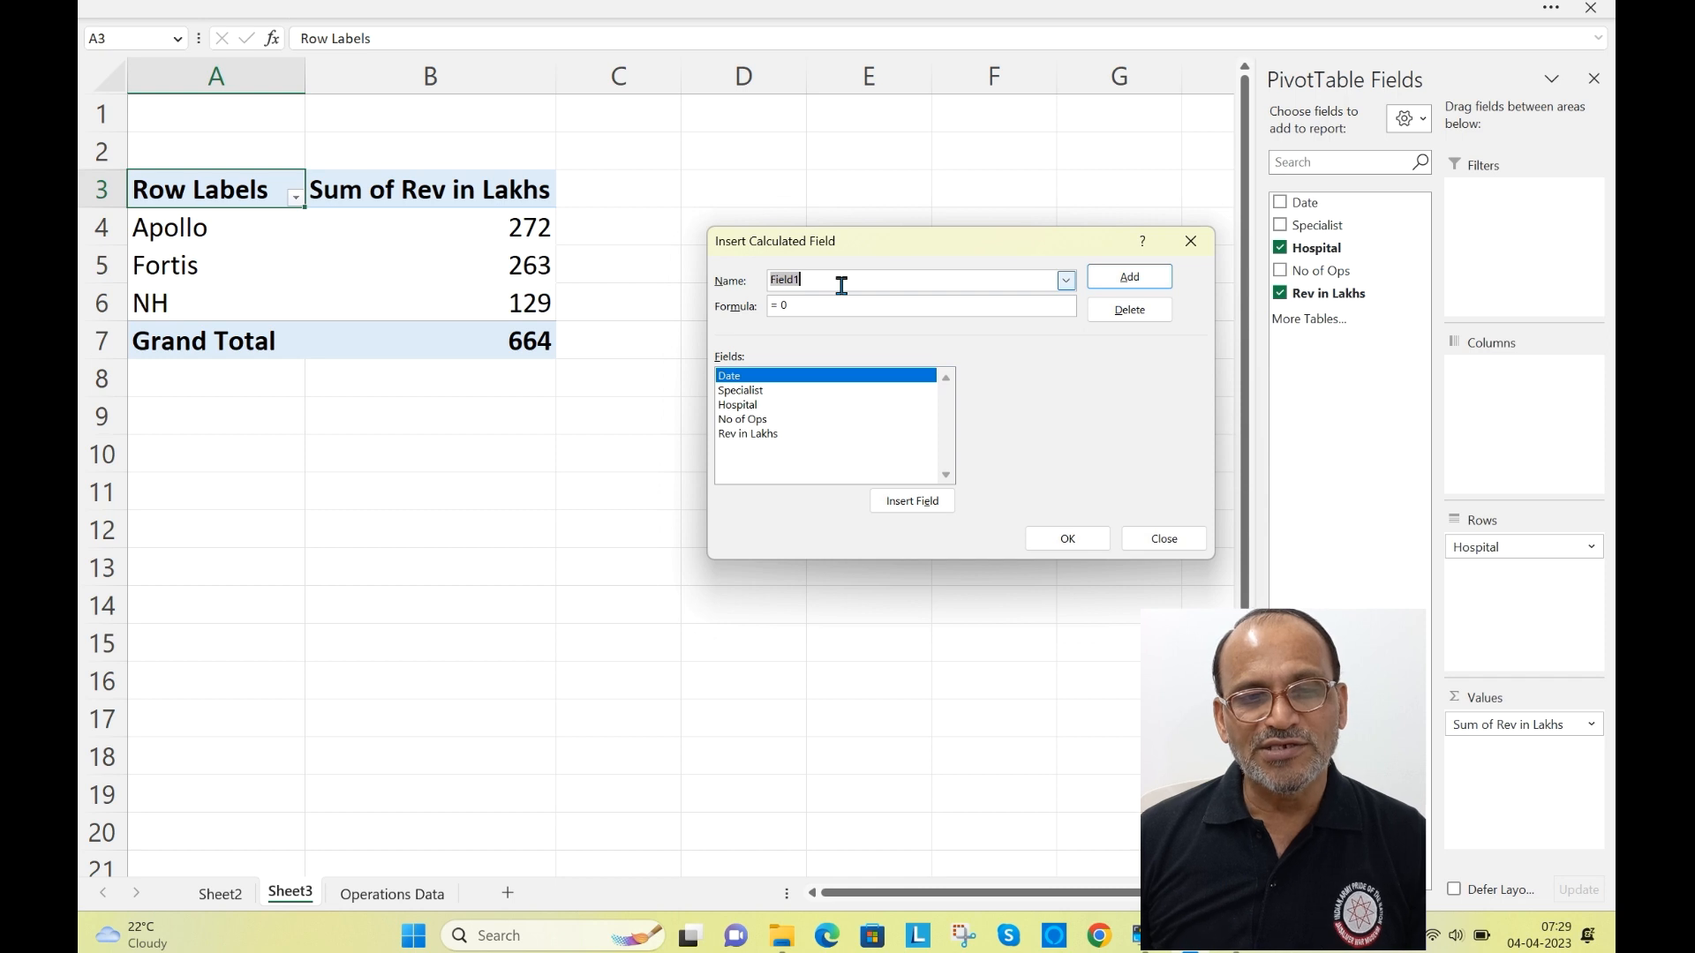
pyautogui.write('Com')
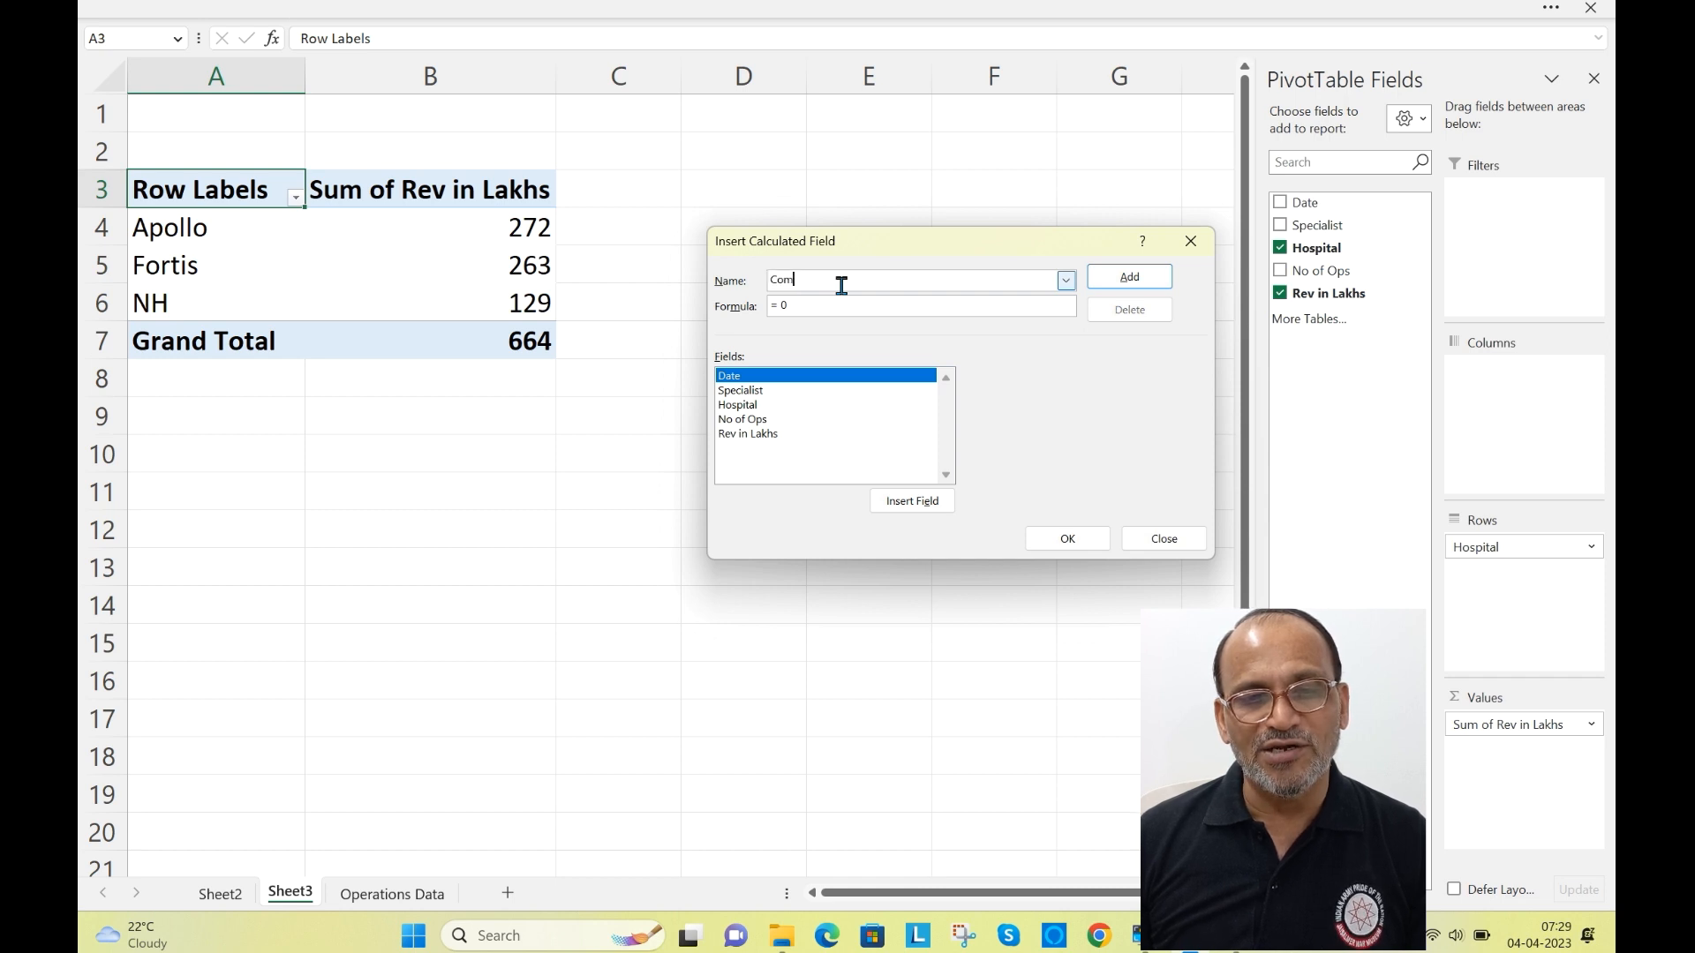
pyautogui.write('mision')
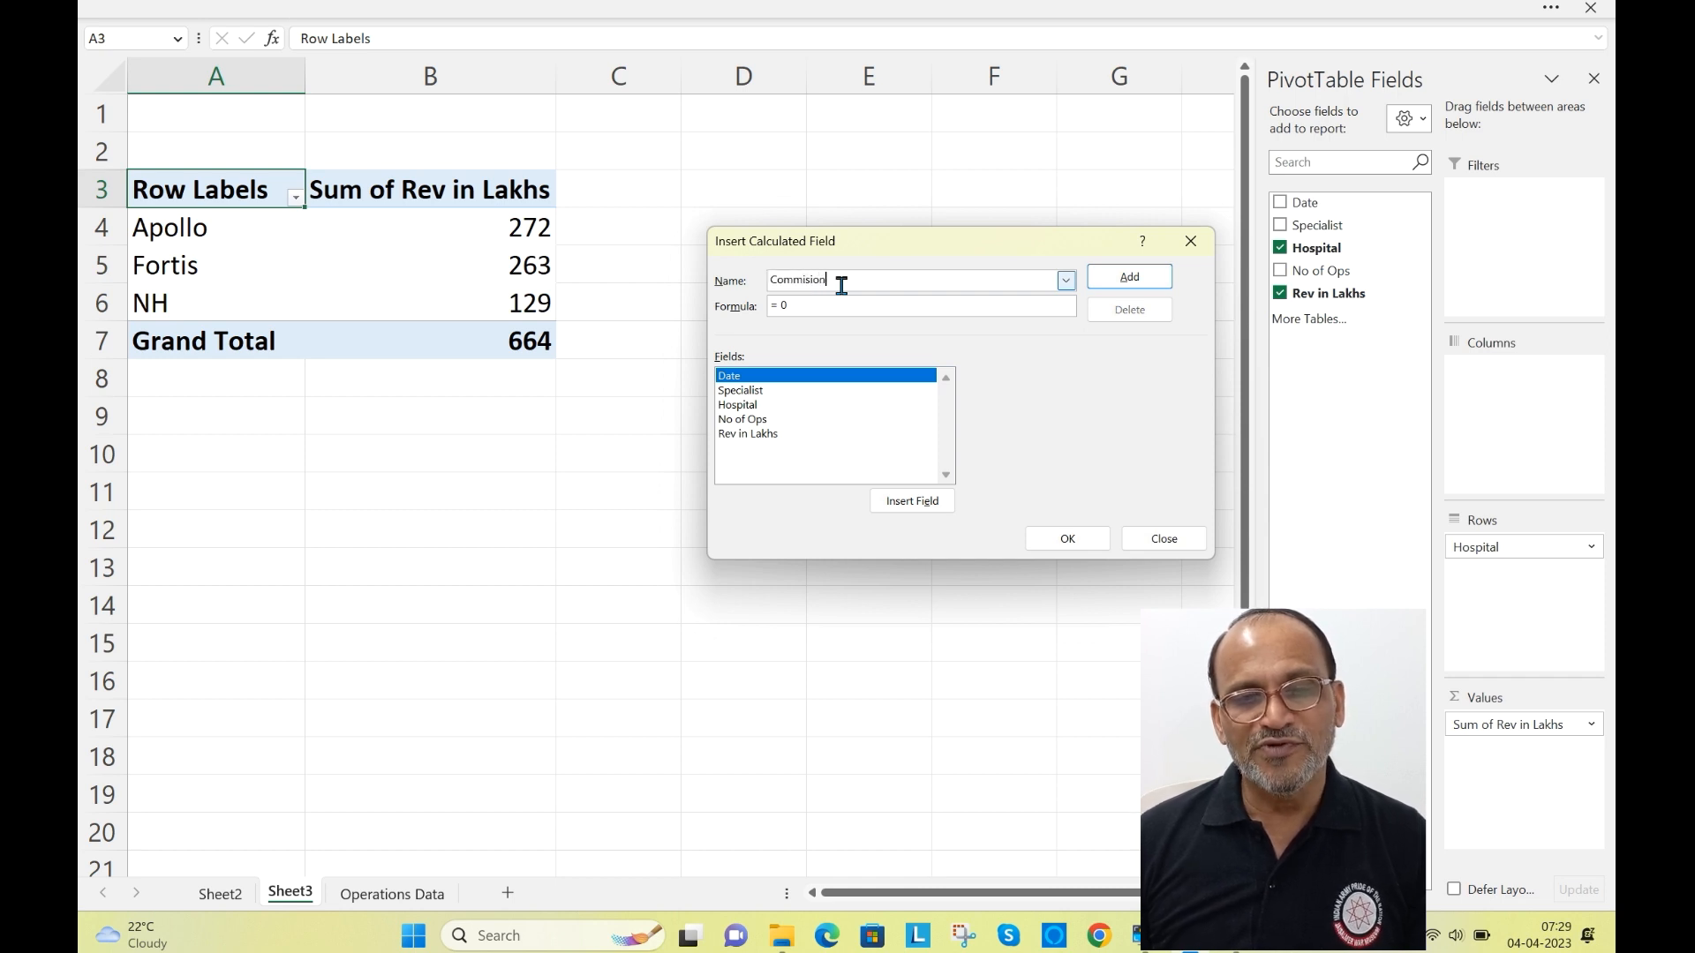
# Define the Commision formula as = 0.2*'Rev in Lakhs' and add the calculated field to the PivotTable
pyautogui.click(802, 304)
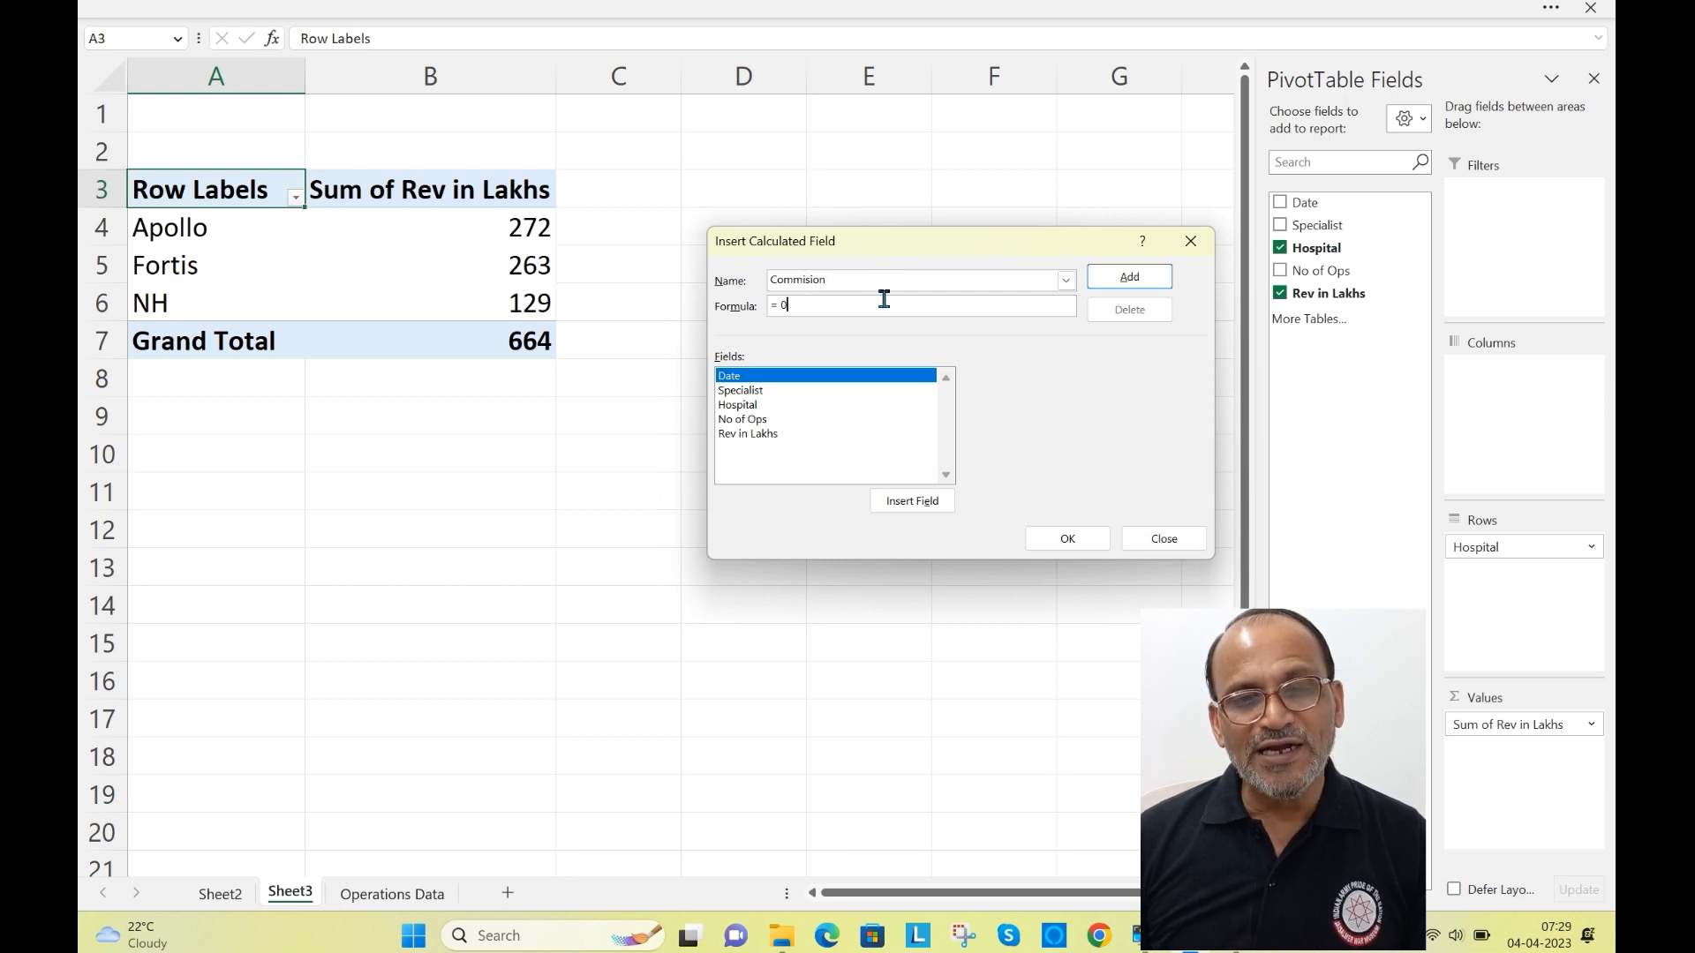
pyautogui.press('BackSpace')
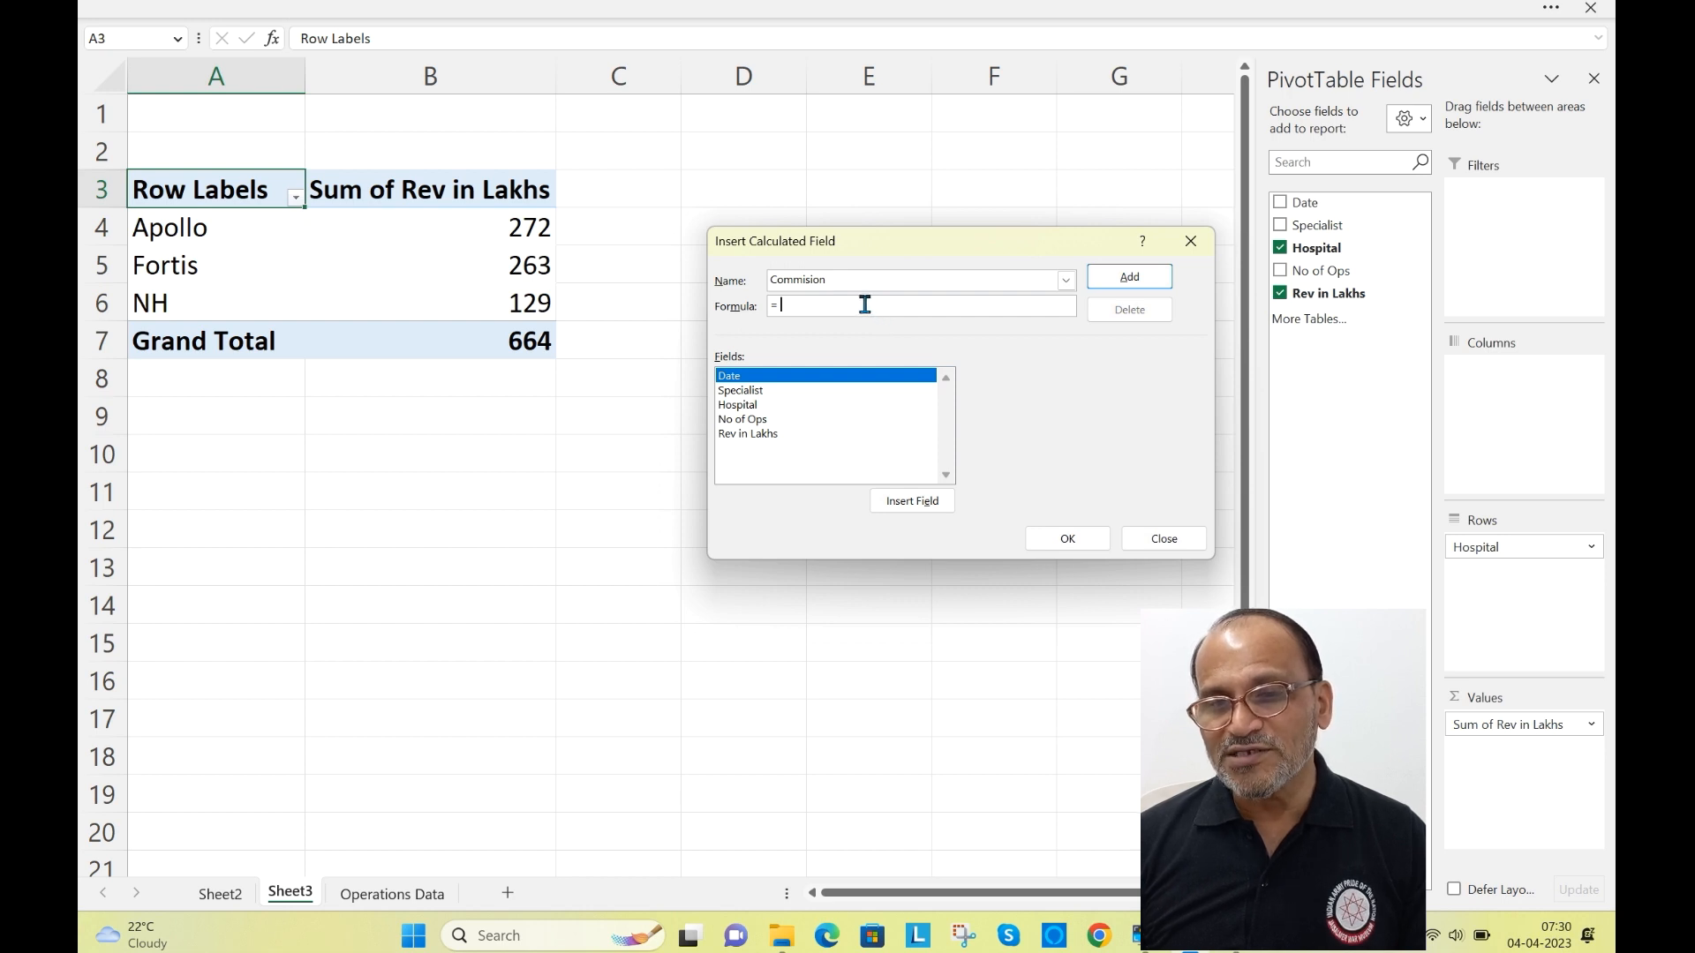
pyautogui.write('0')
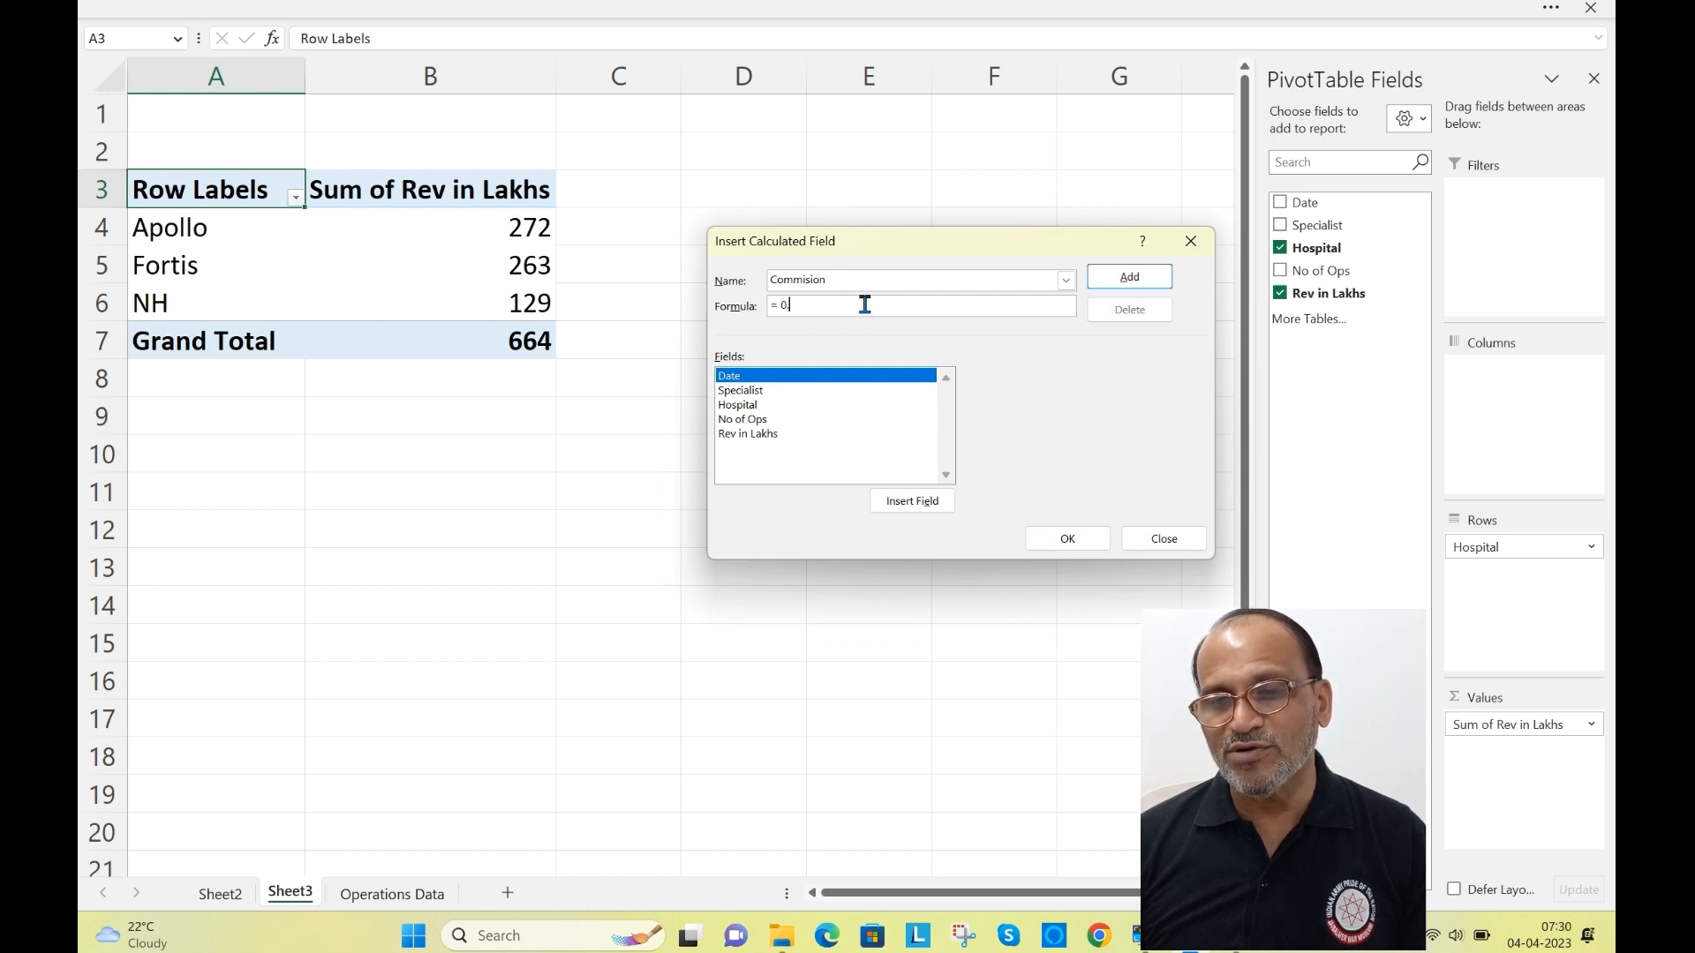
pyautogui.write('.2*')
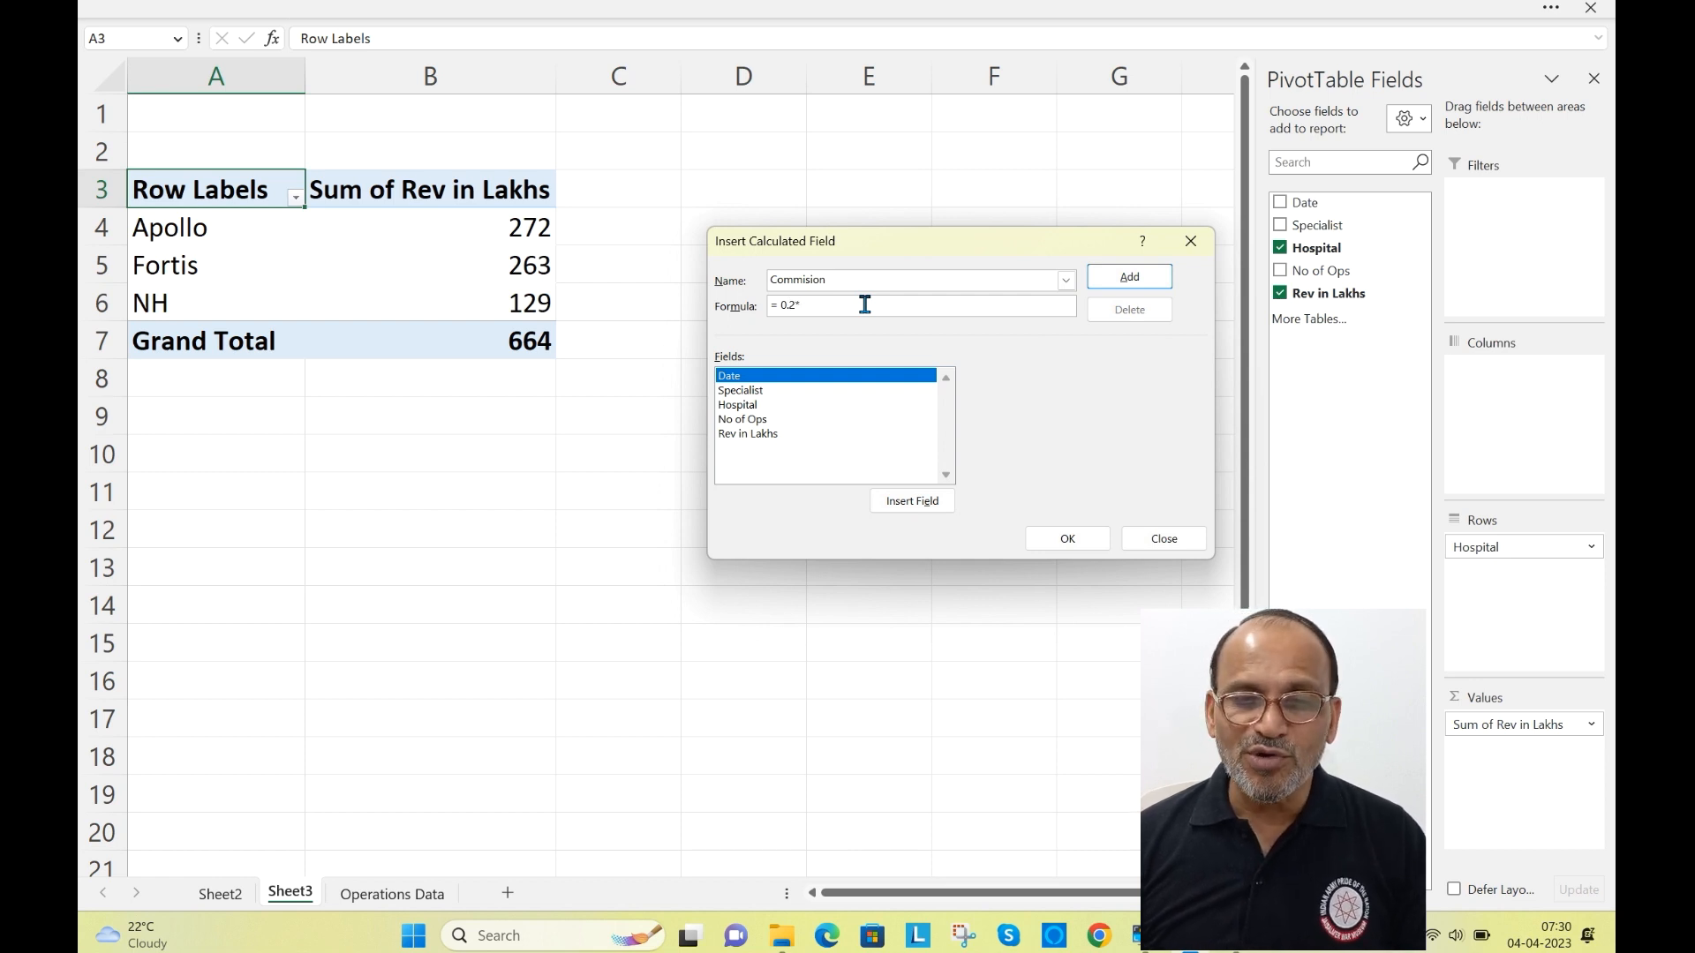
pyautogui.doubleClick(744, 434)
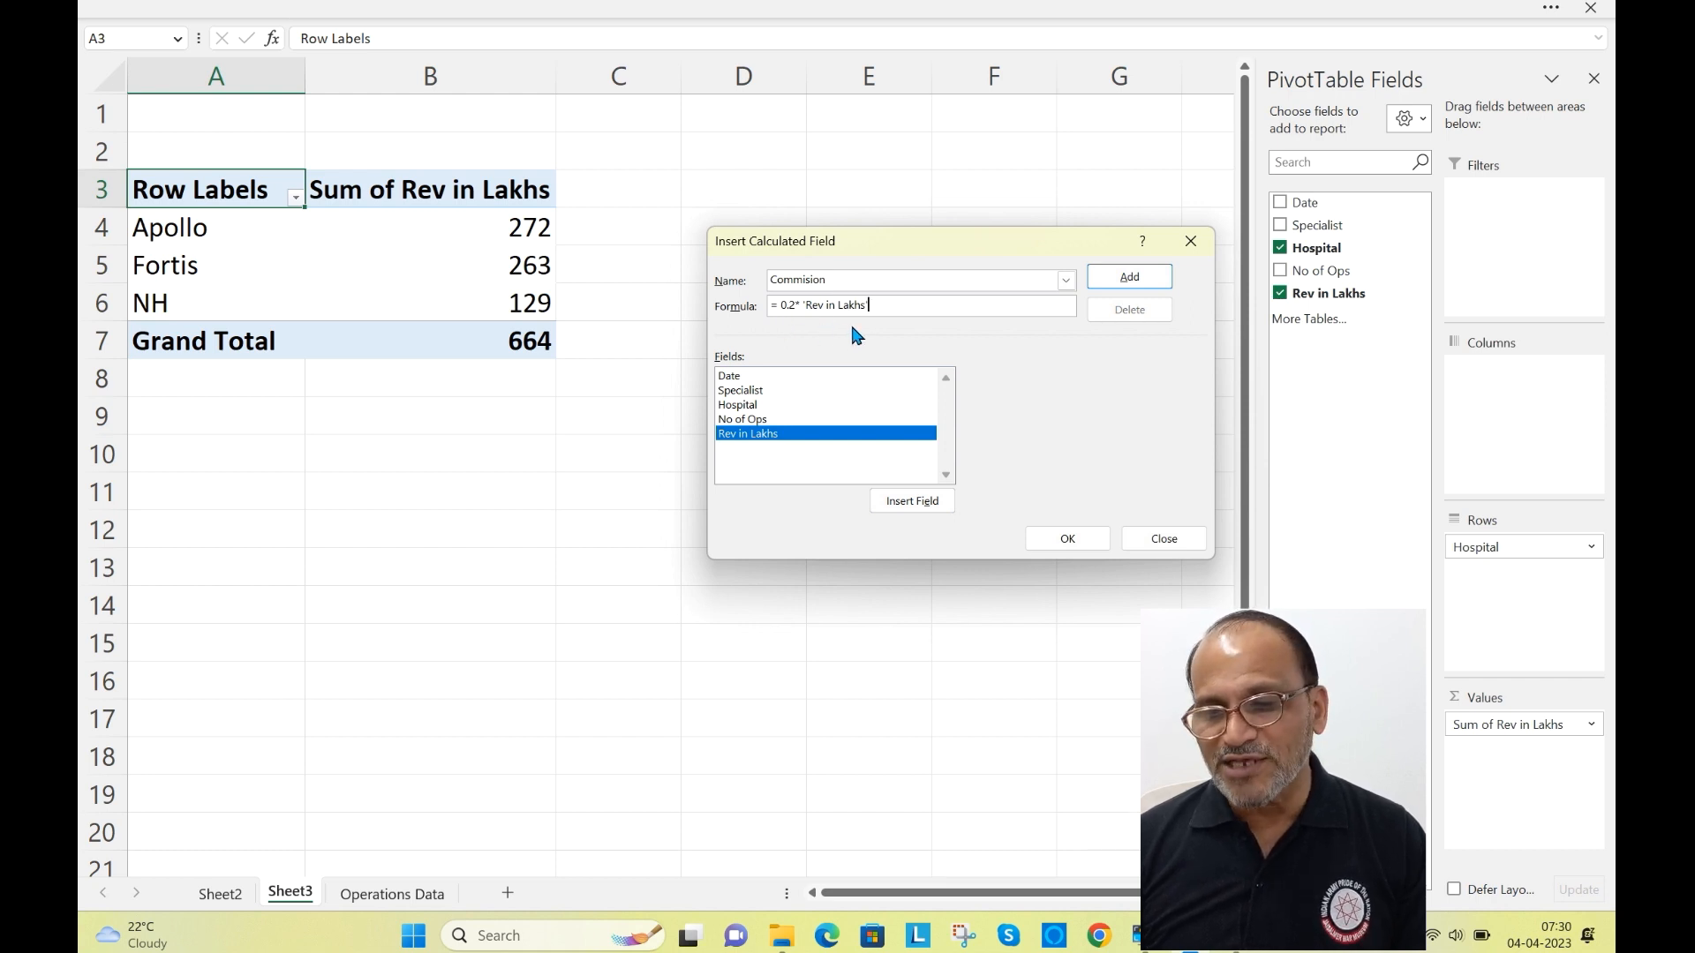
pyautogui.click(1053, 542)
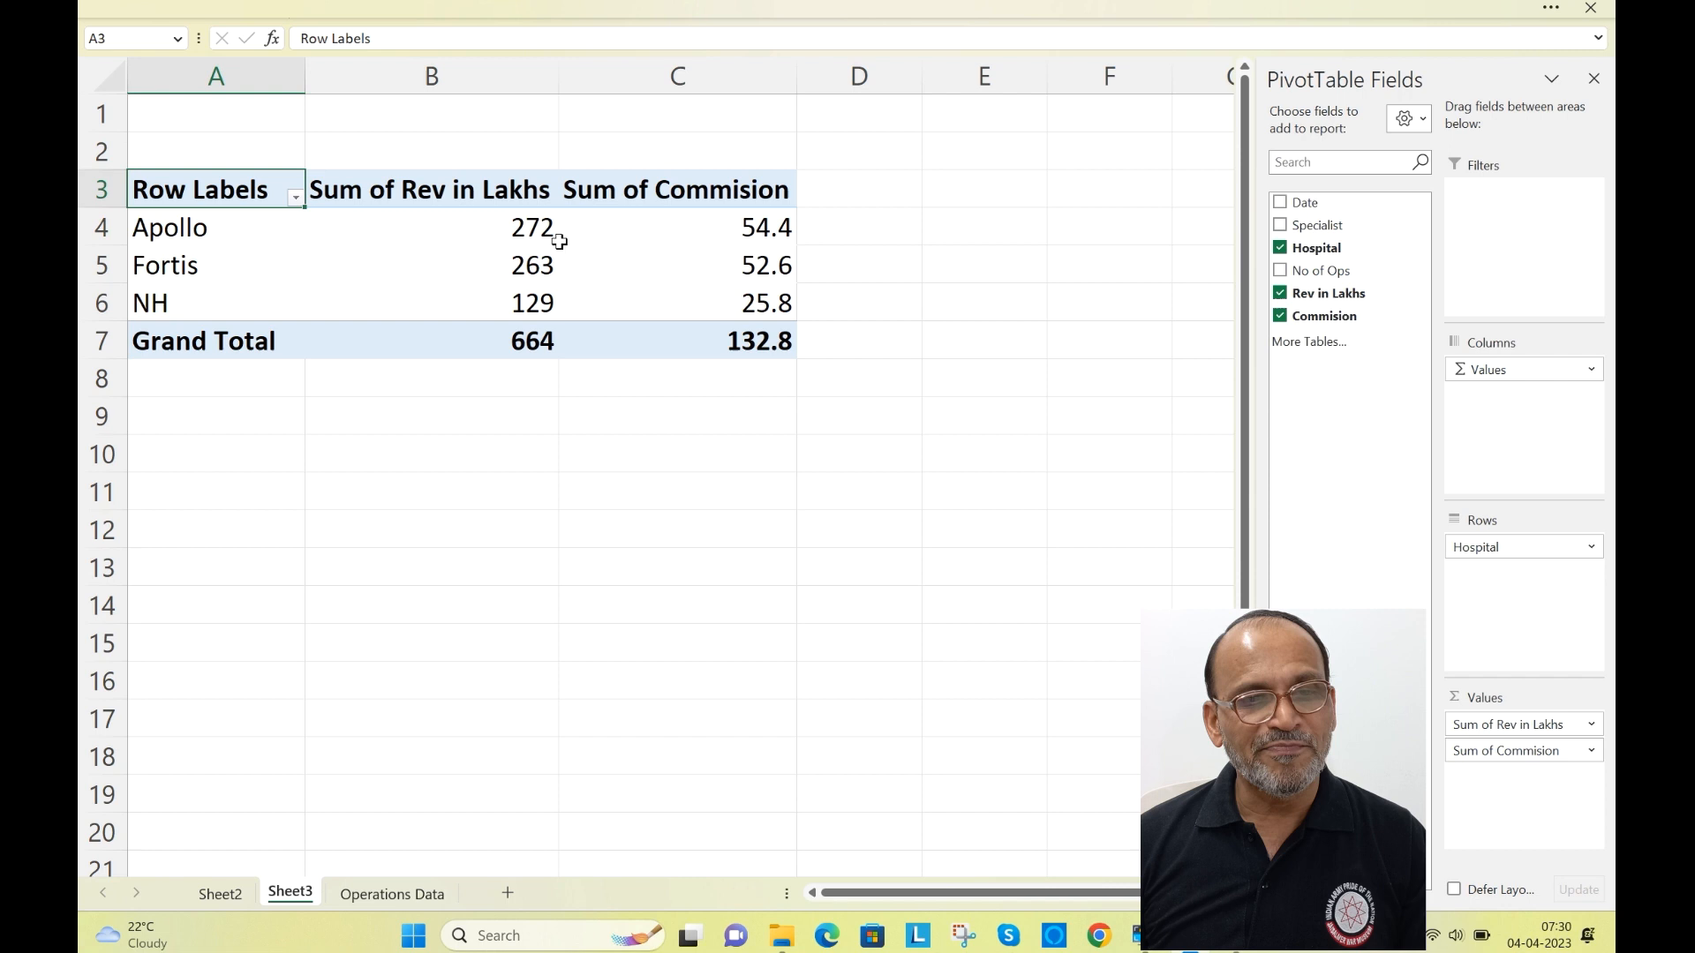
# Remove Sum of Rev in Lakhs from the PivotTable values, keeping only Sum of Commision
pyautogui.click(529, 234)
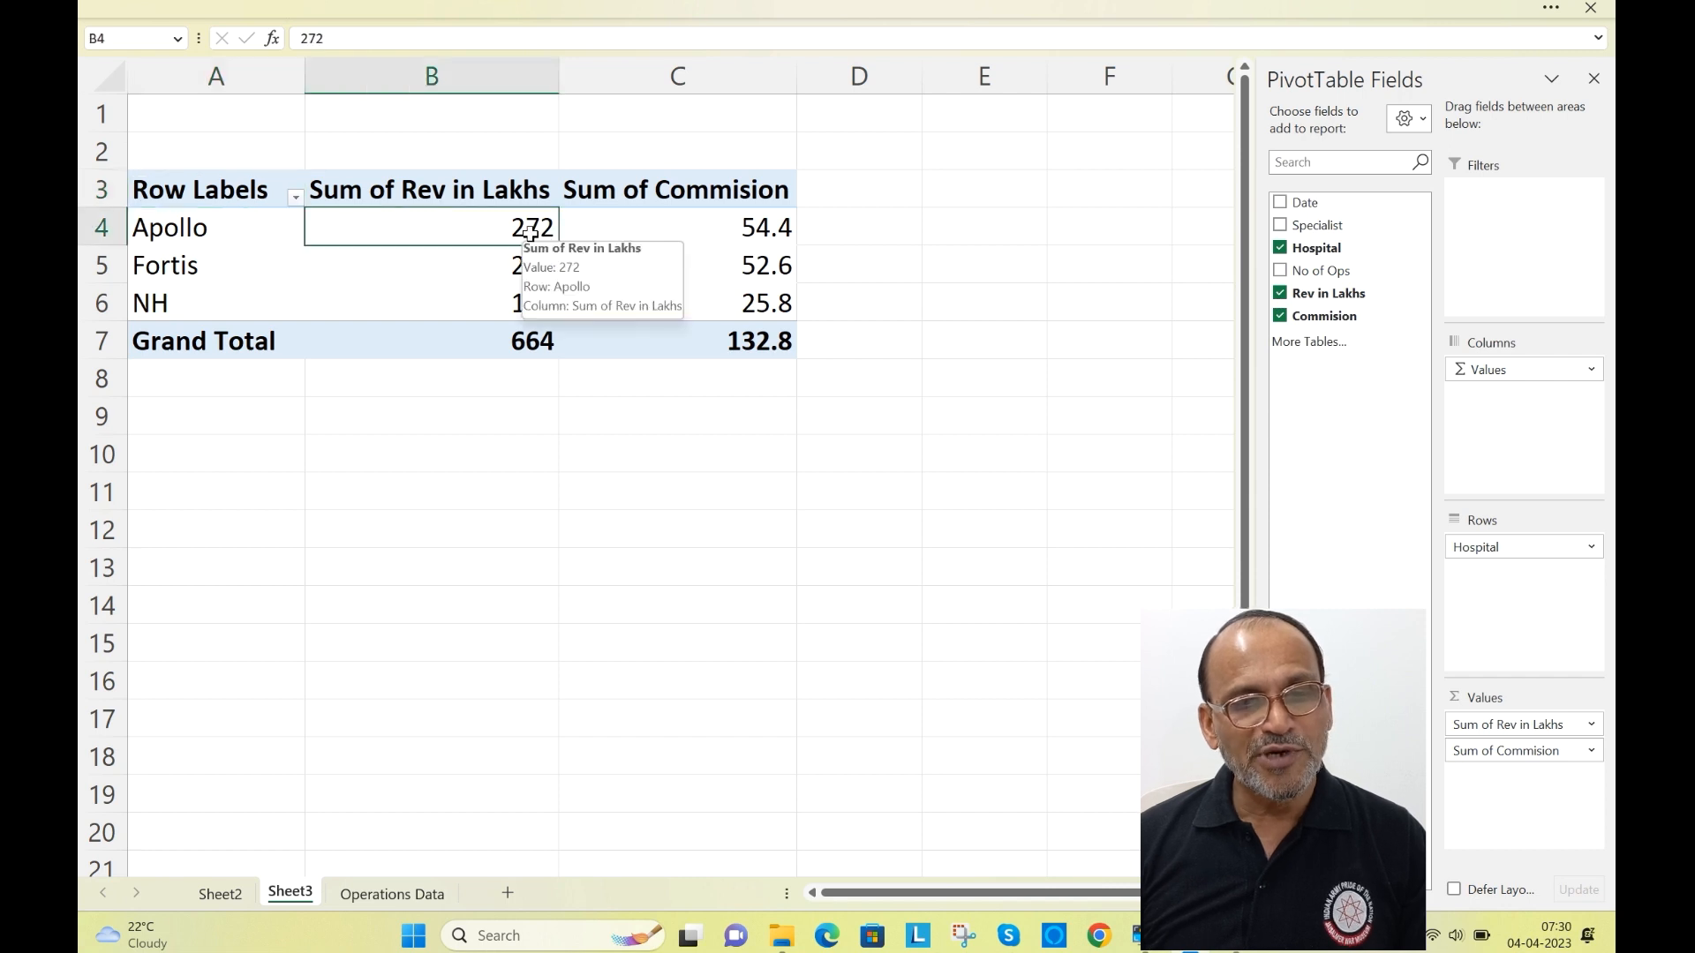
pyautogui.click(740, 232)
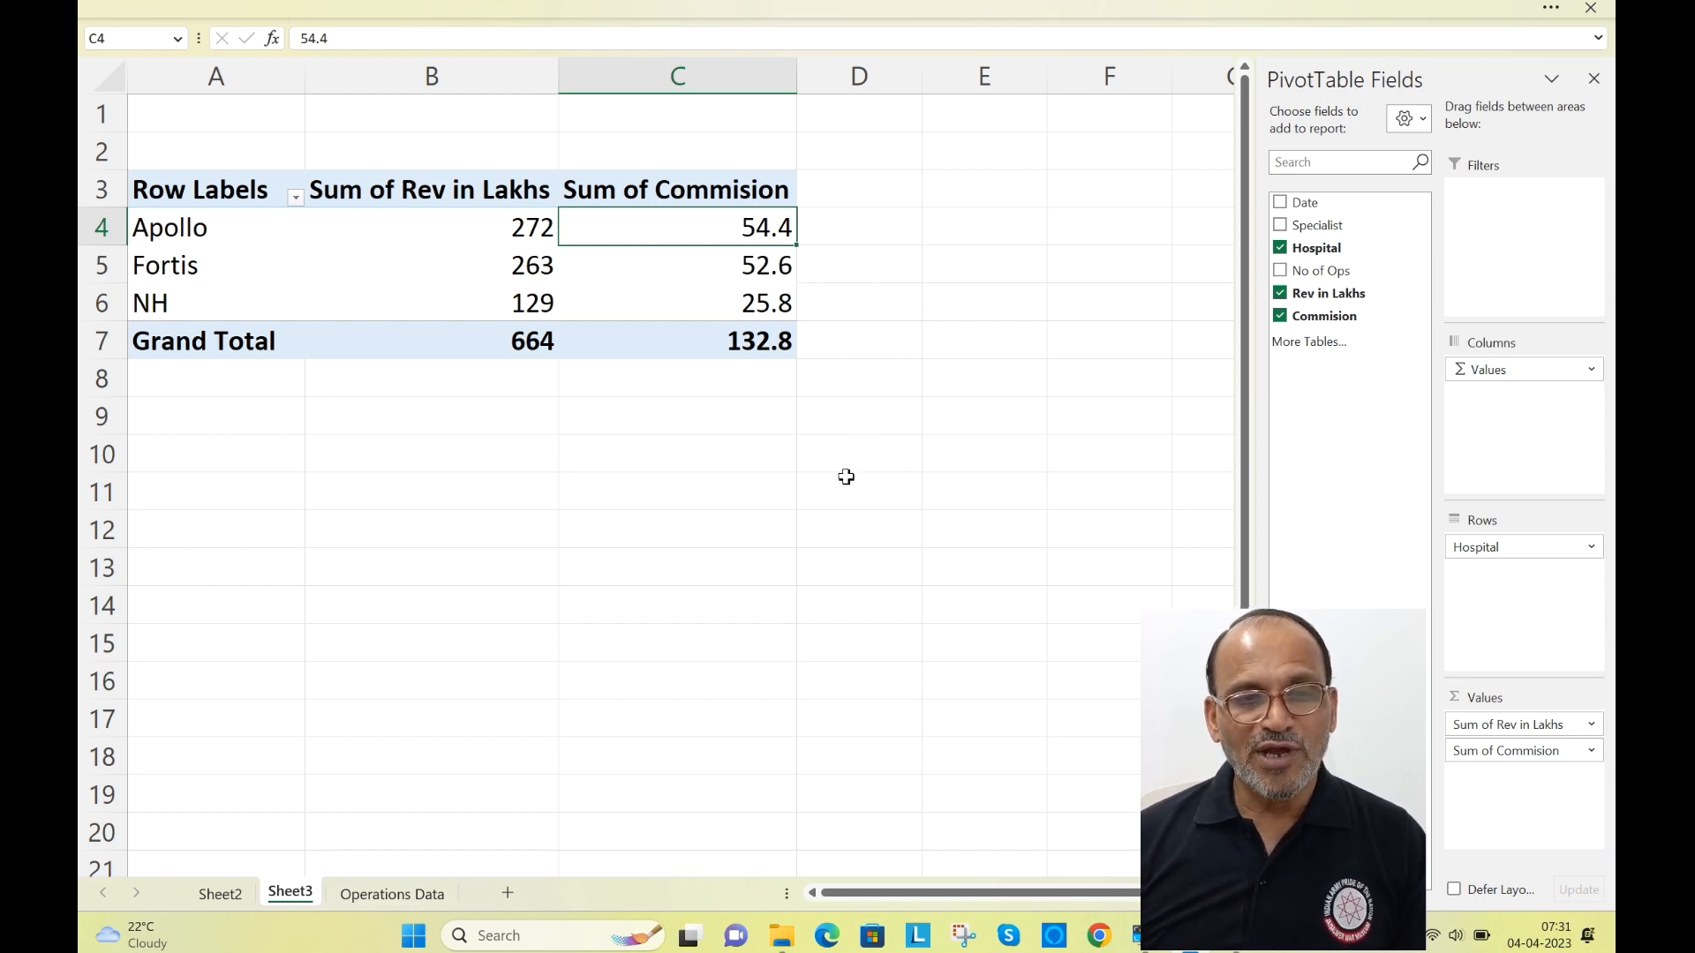
pyautogui.click(1521, 724)
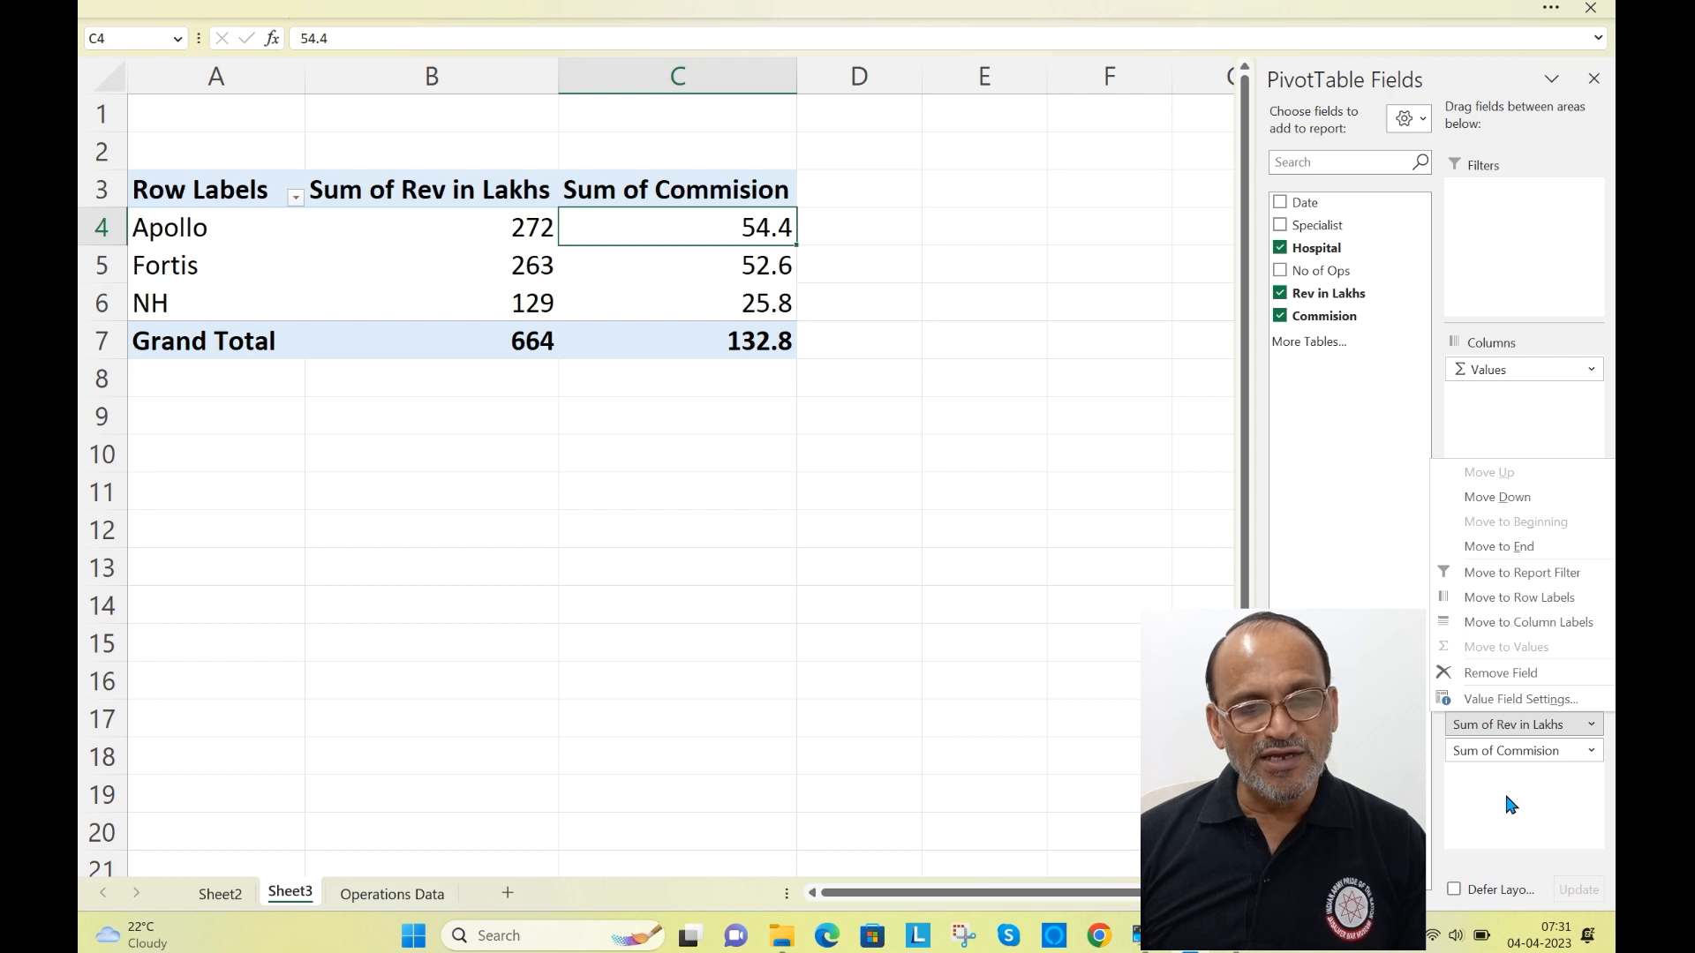
pyautogui.moveTo(1508, 727); pyautogui.dragTo(1351, 432)
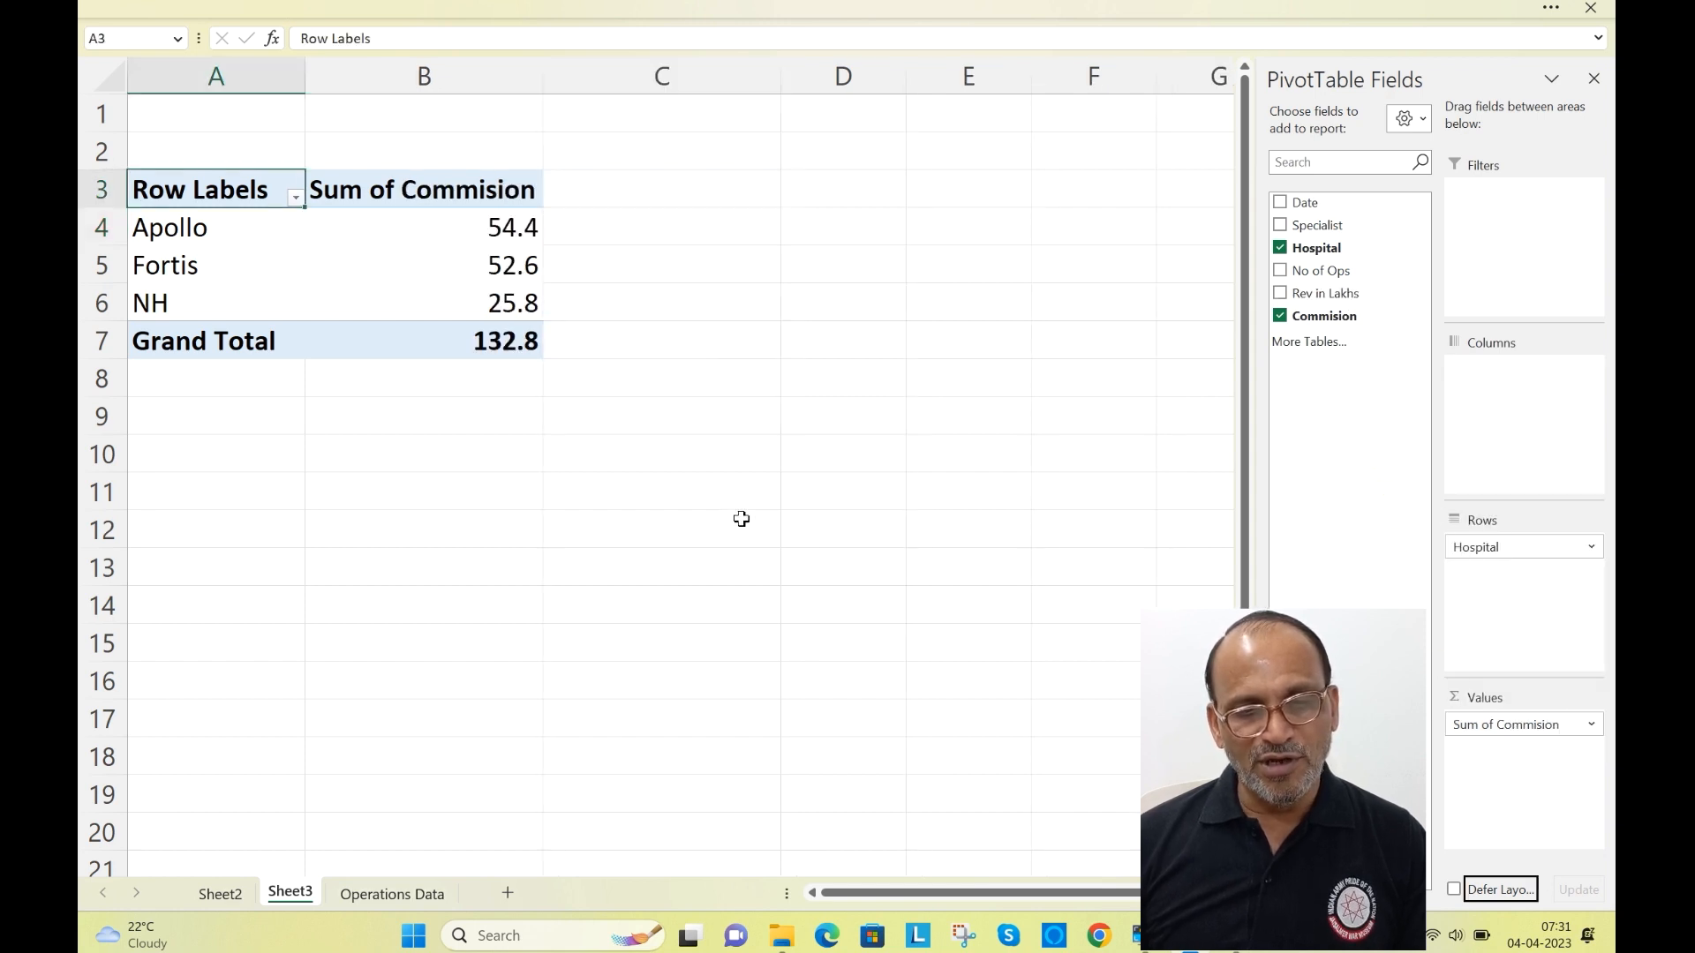
# Rename the Sum of Commision header in B3 to "Commision " with a trailing space, and autofit column B
pyautogui.click(421, 193)
pyautogui.click(350, 38)
pyautogui.moveTo(350, 38); pyautogui.dragTo(292, 46)
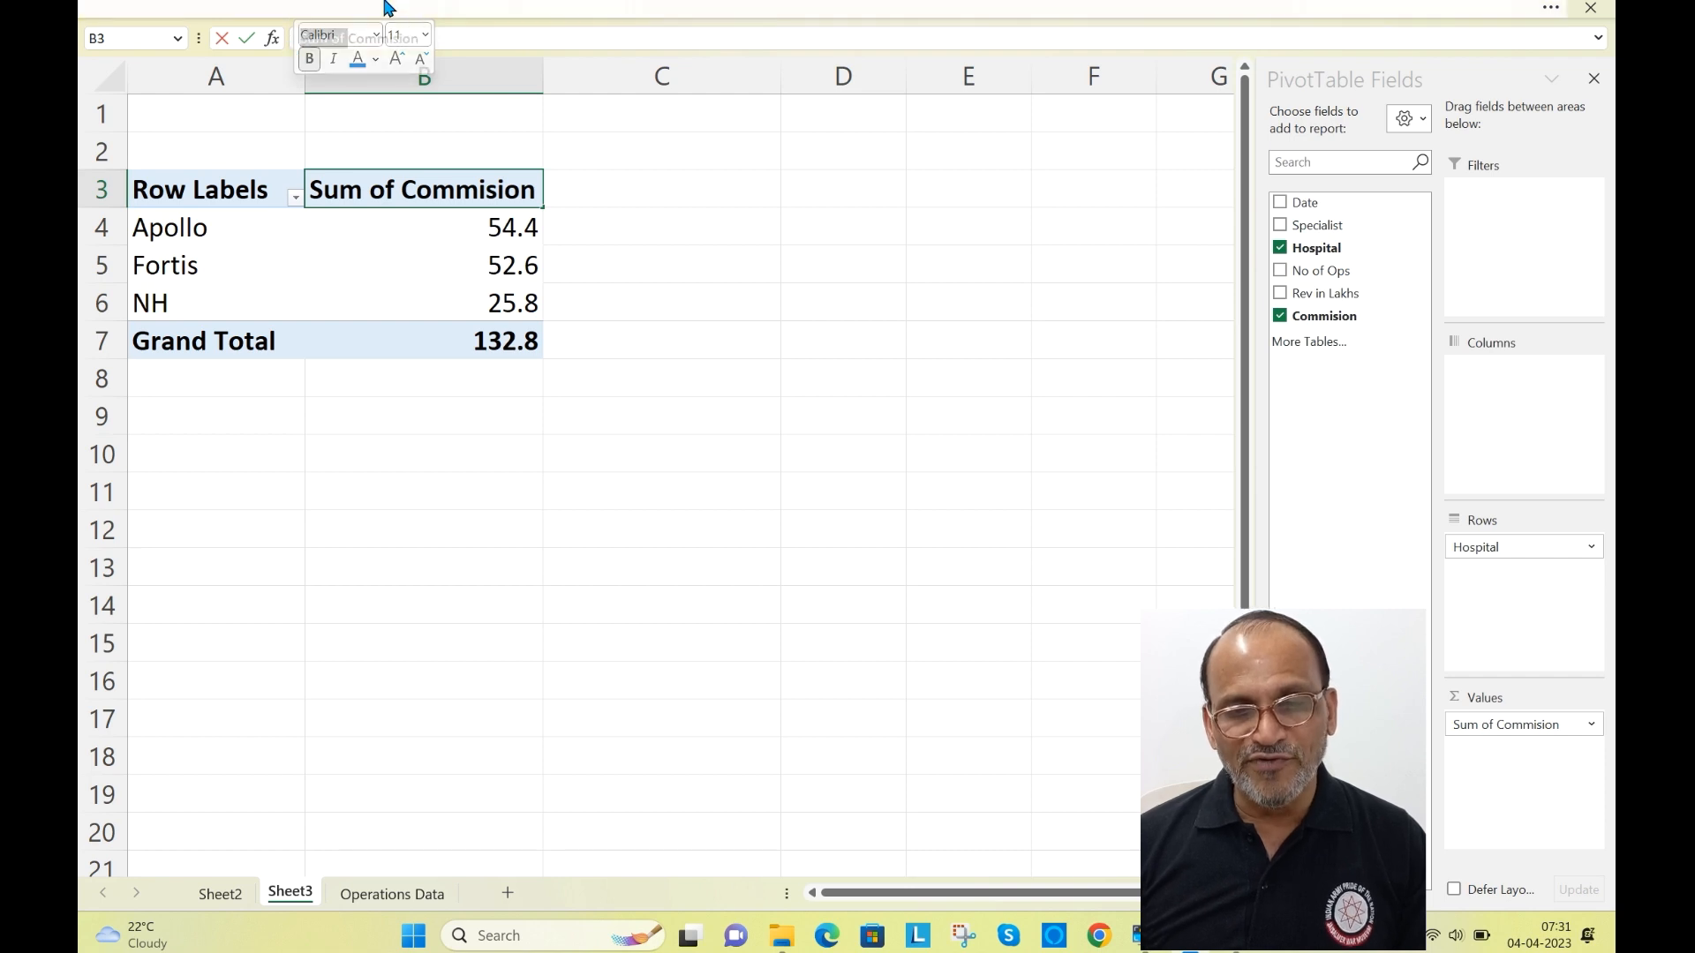
pyautogui.press('BackSpace')
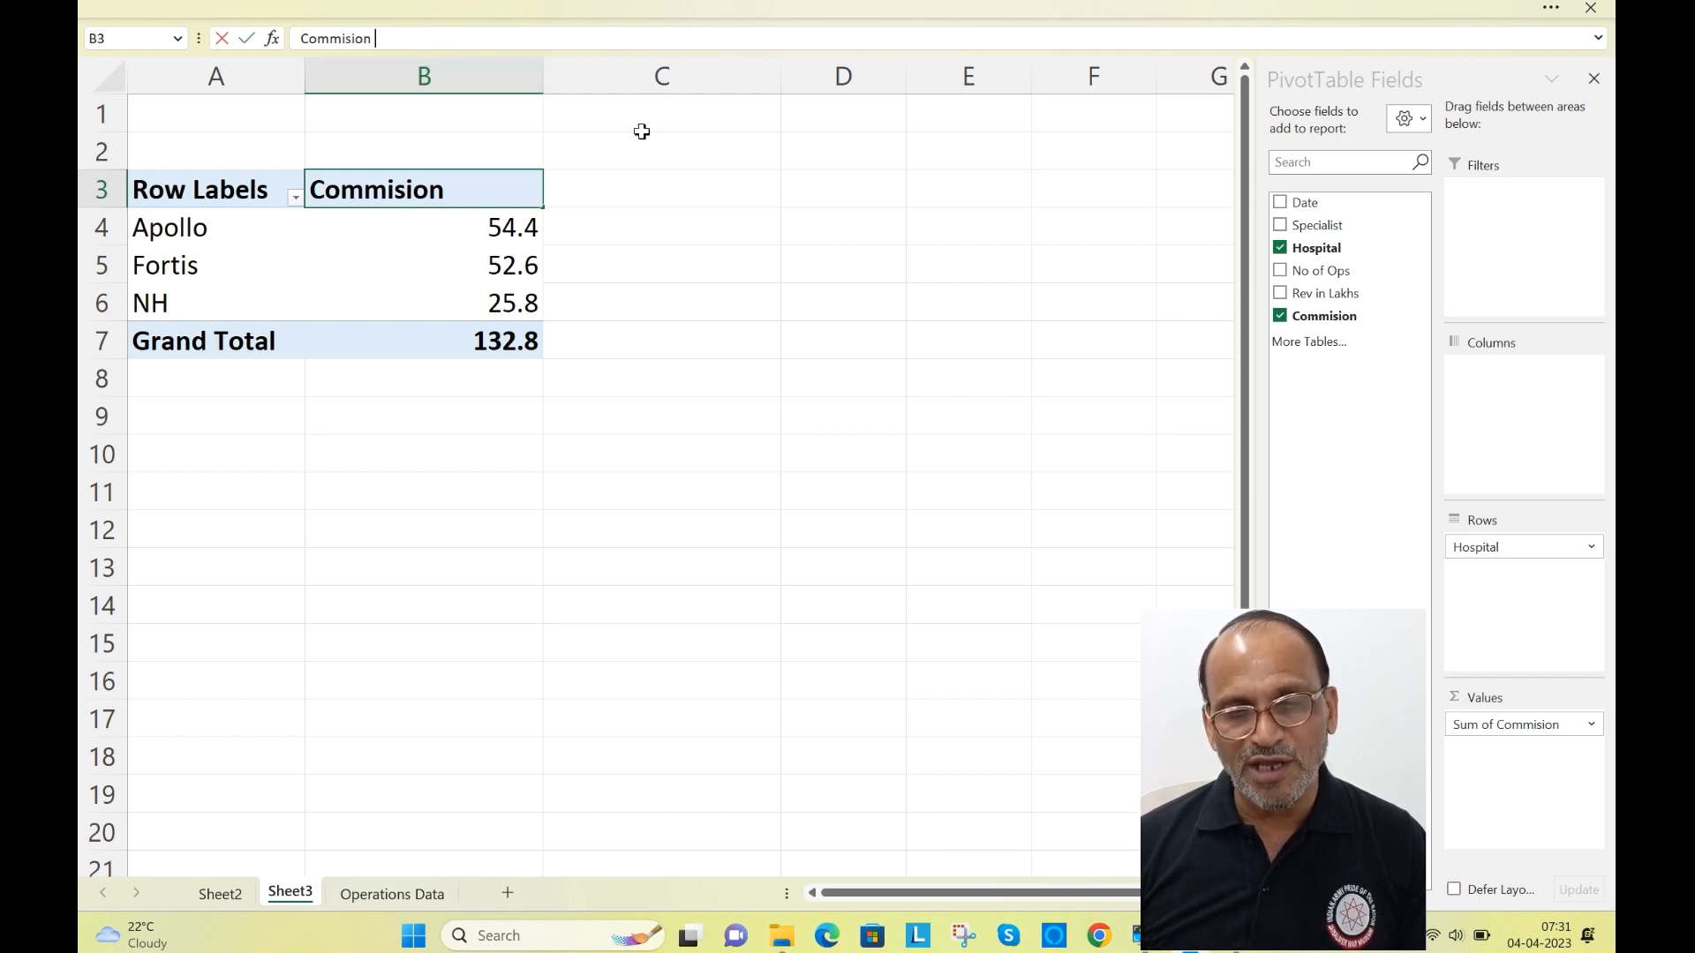
pyautogui.press('Return')
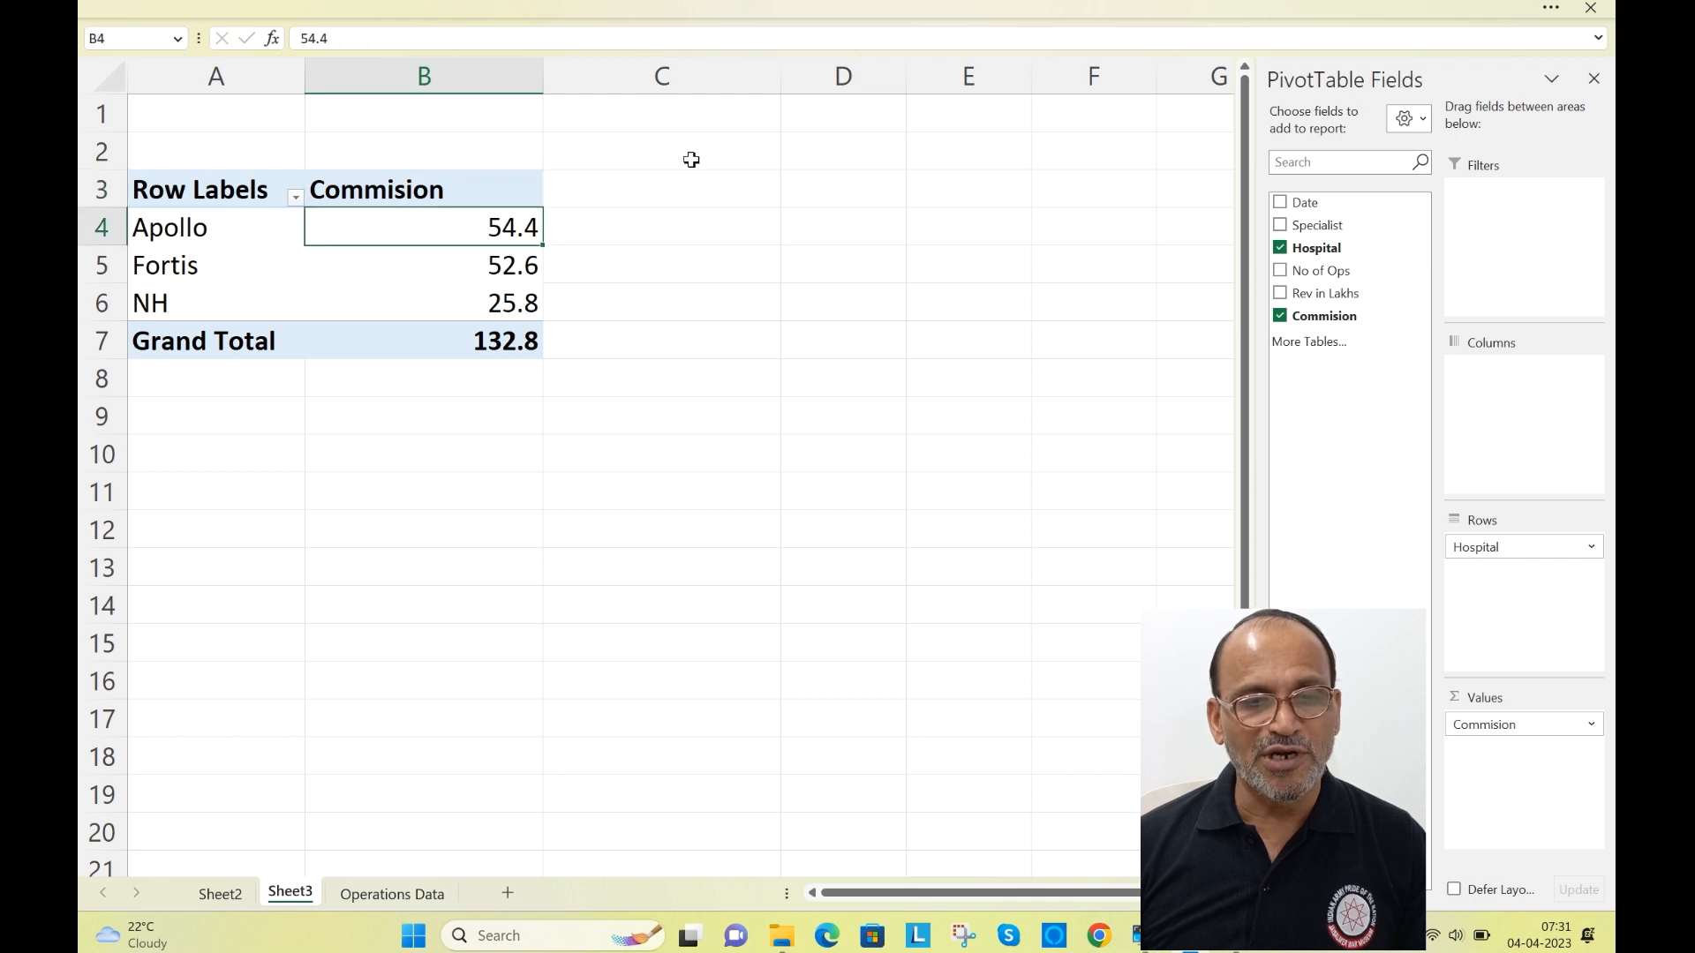
pyautogui.doubleClick(542, 72)
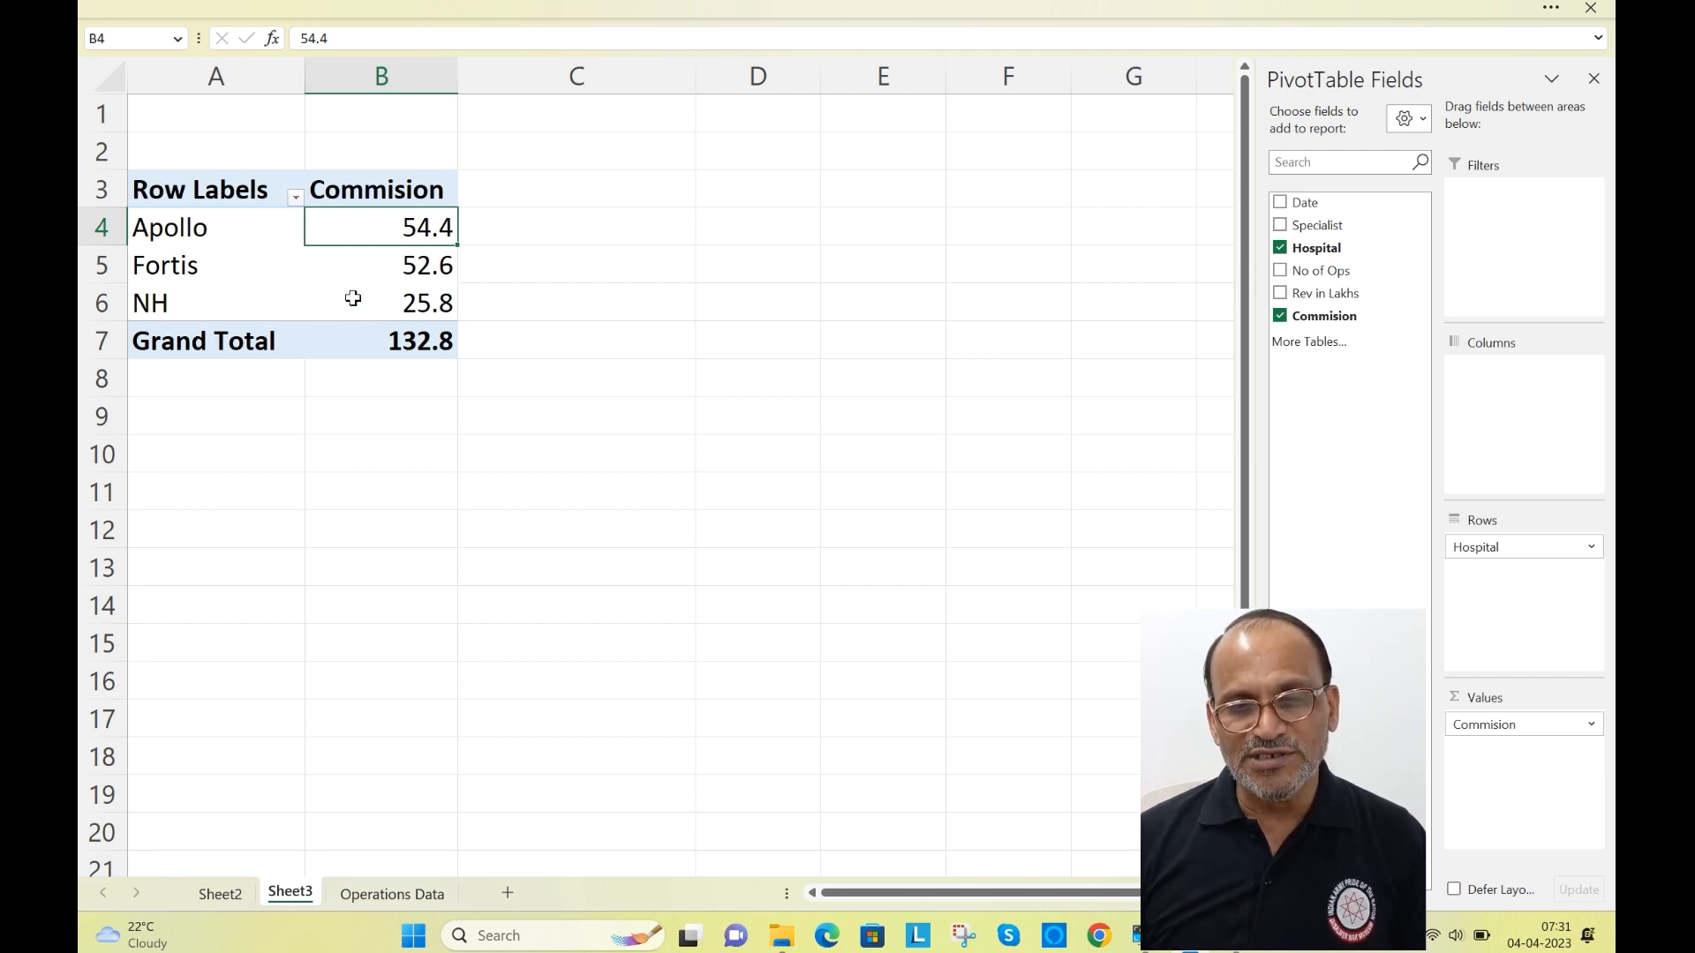
# Set the PivotTable options to show 0 for empty cells
pyautogui.rightClick(388, 303)
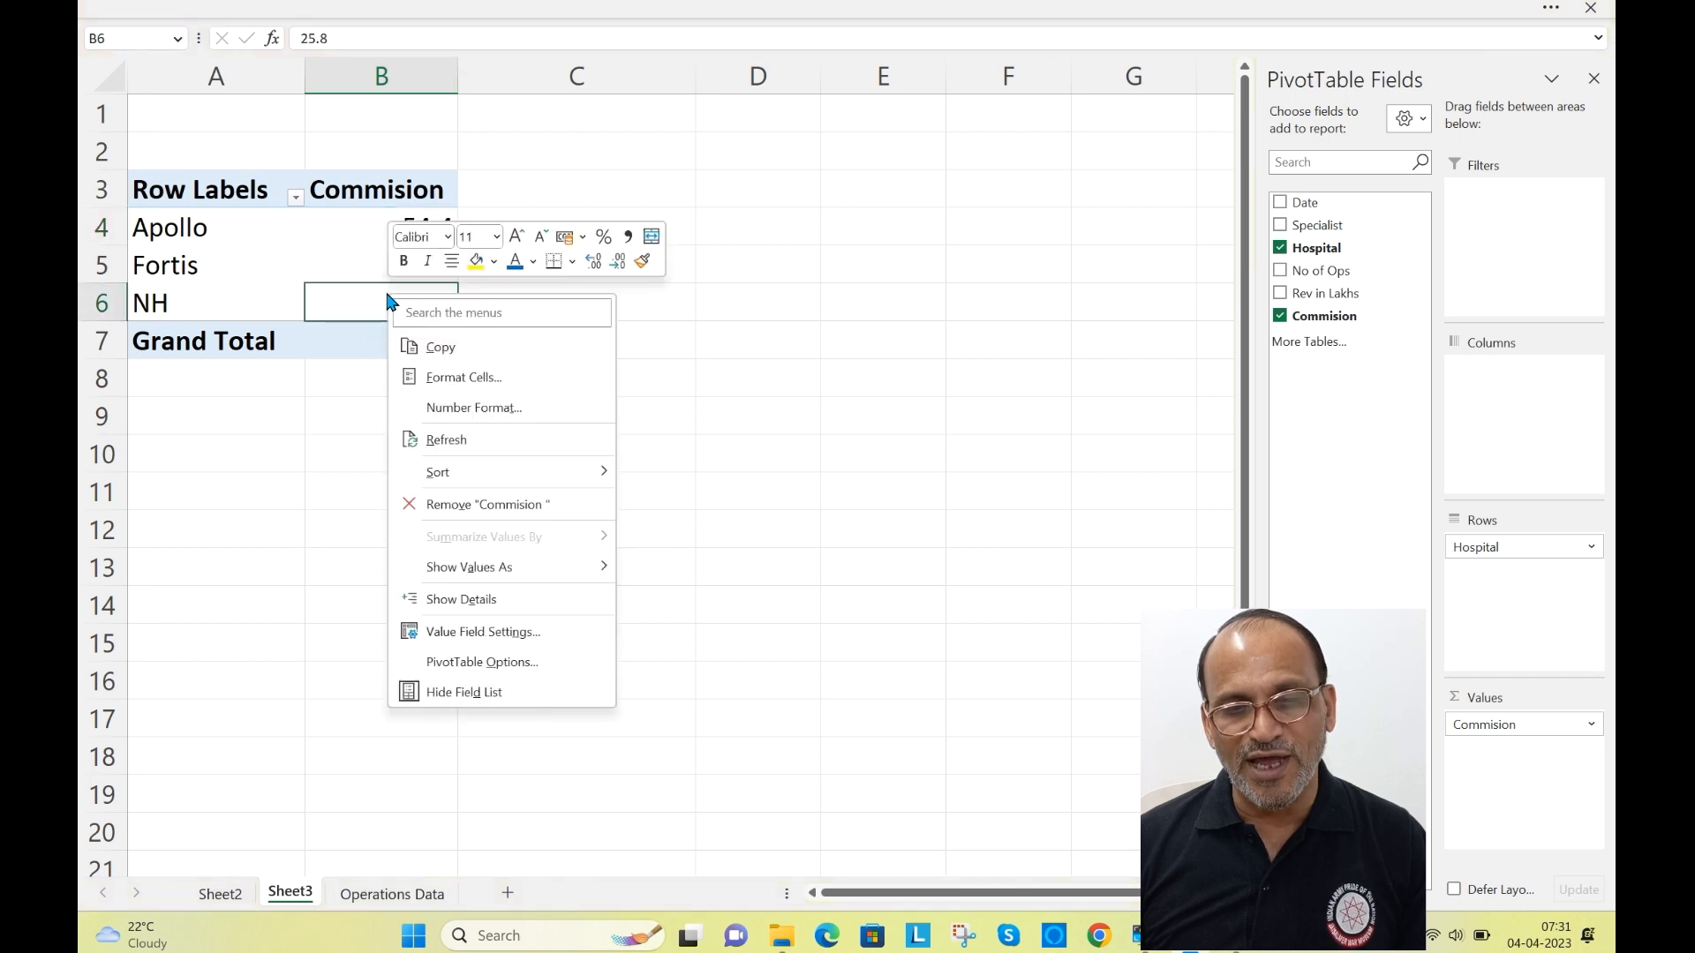
pyautogui.click(477, 664)
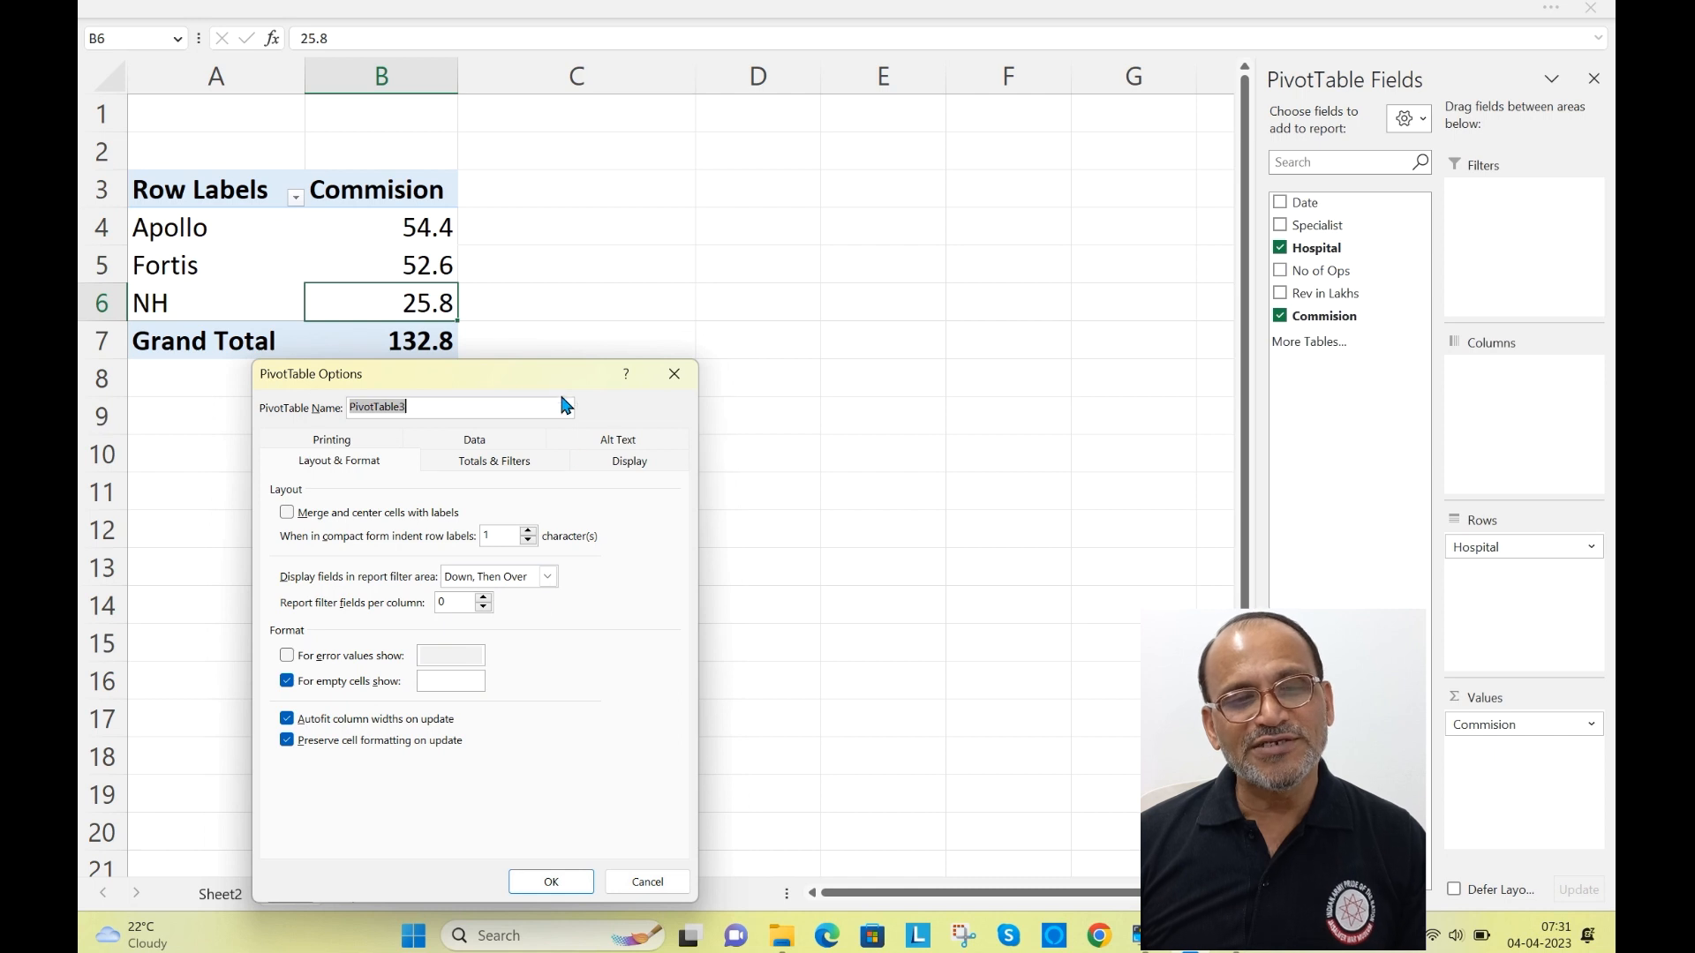
pyautogui.moveTo(559, 375); pyautogui.dragTo(935, 207)
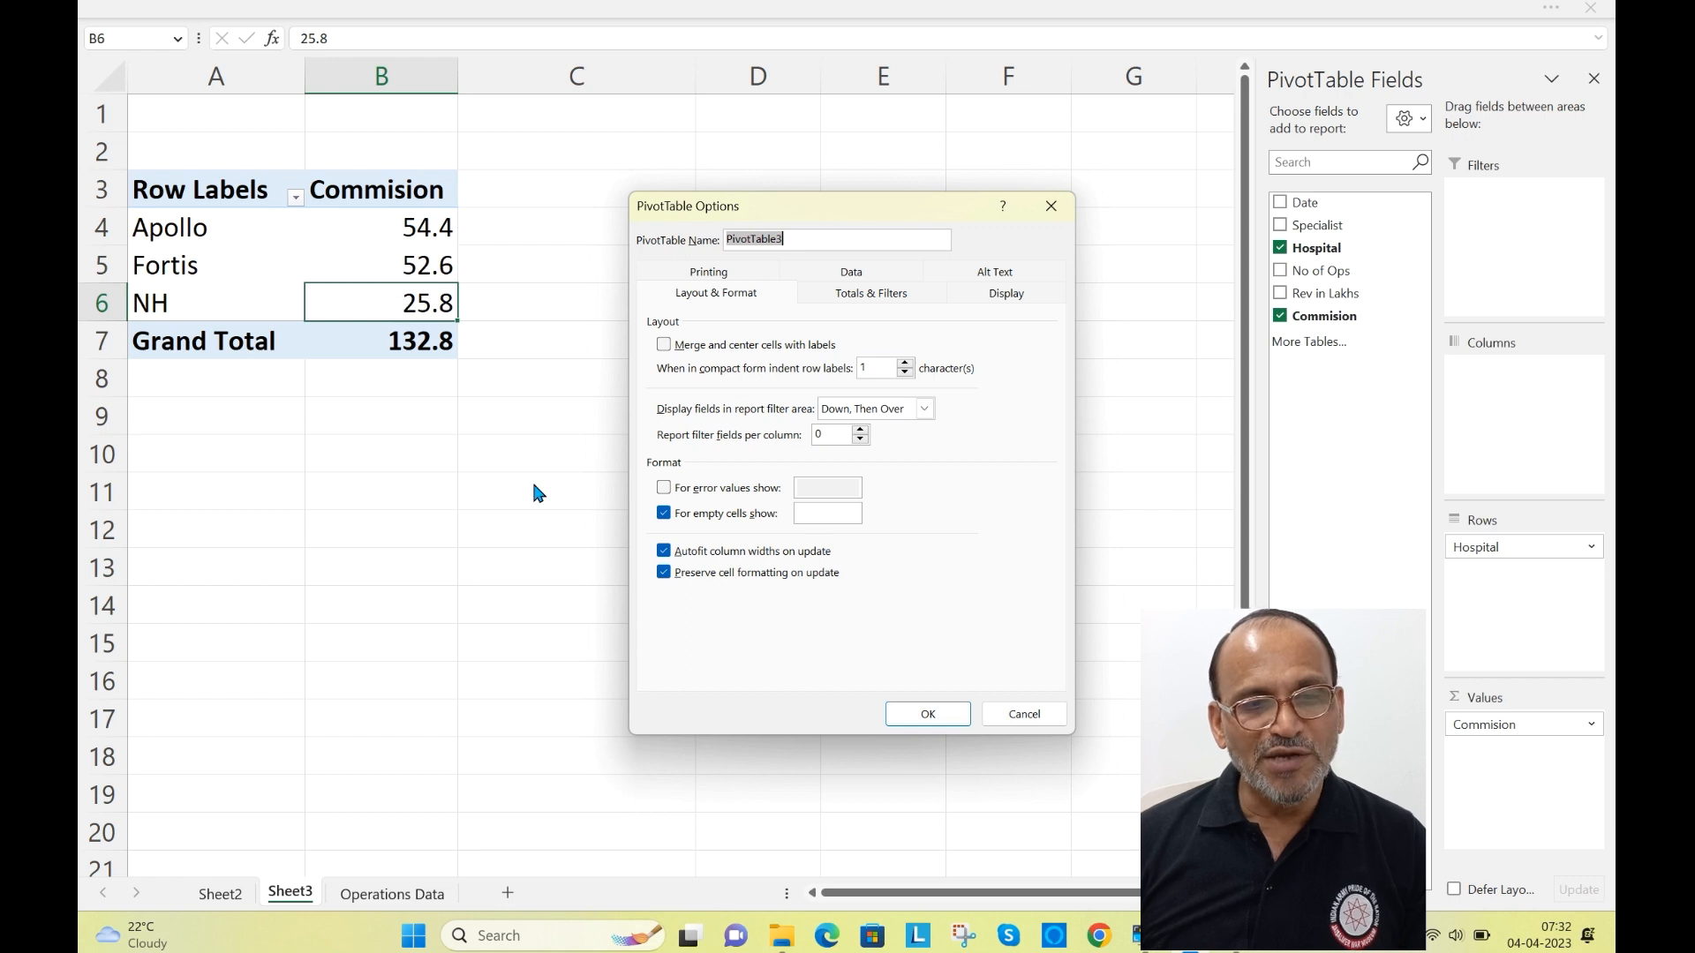
pyautogui.click(811, 508)
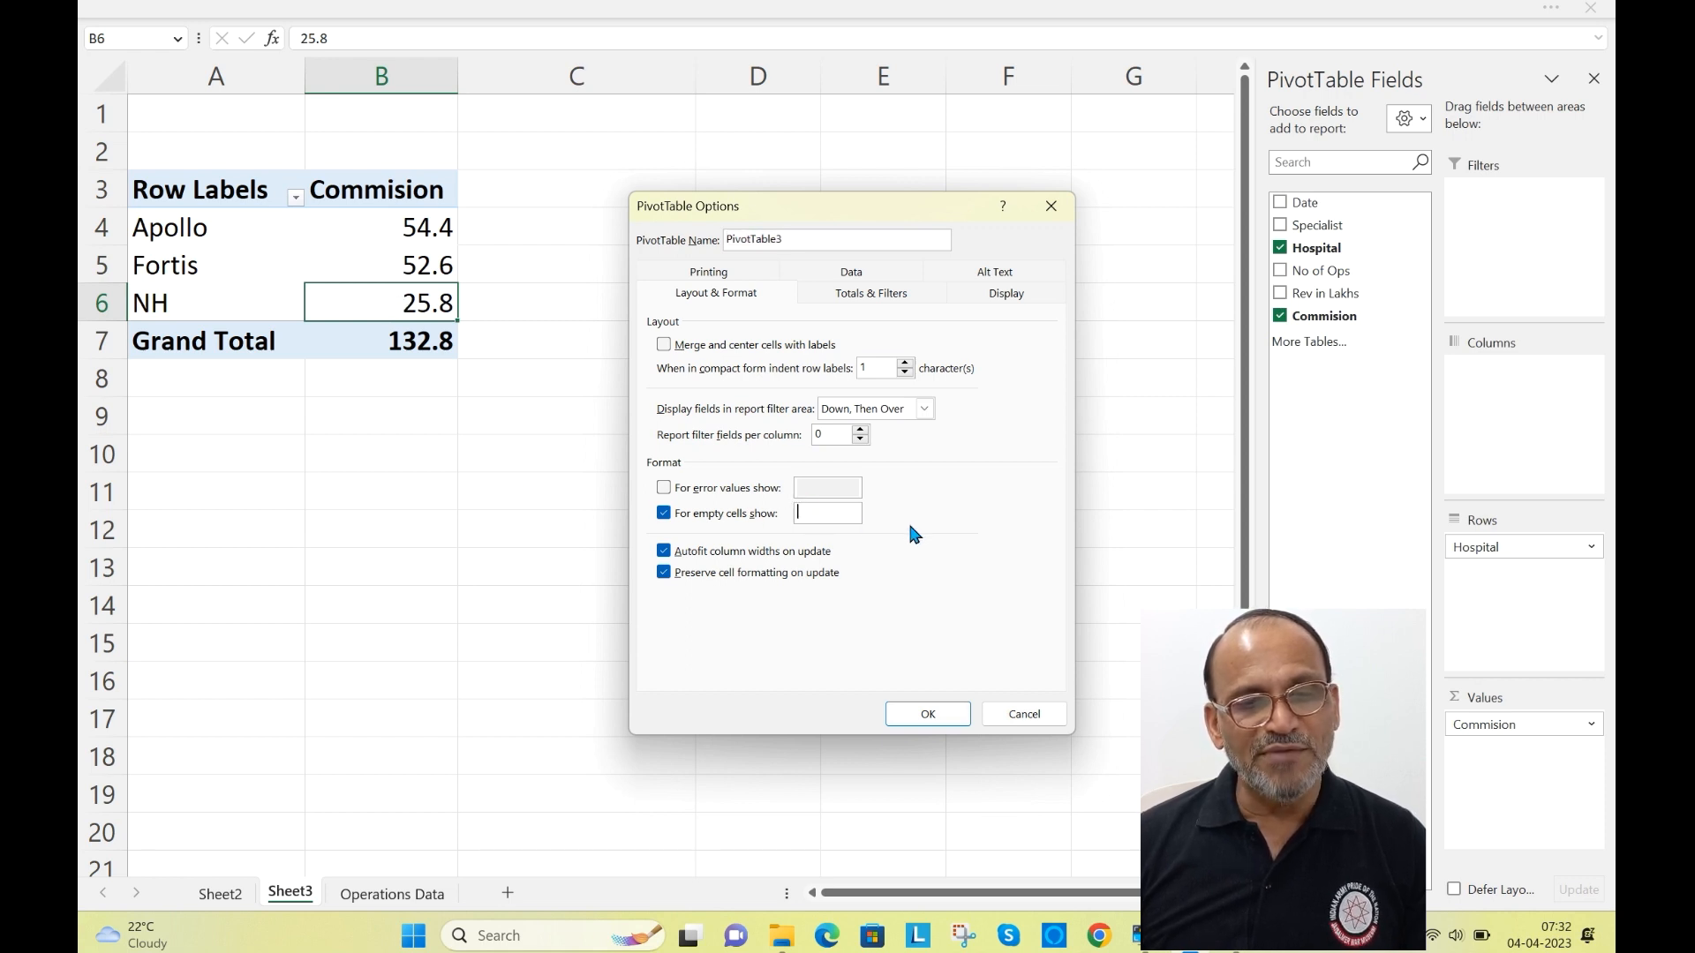
pyautogui.write('0')
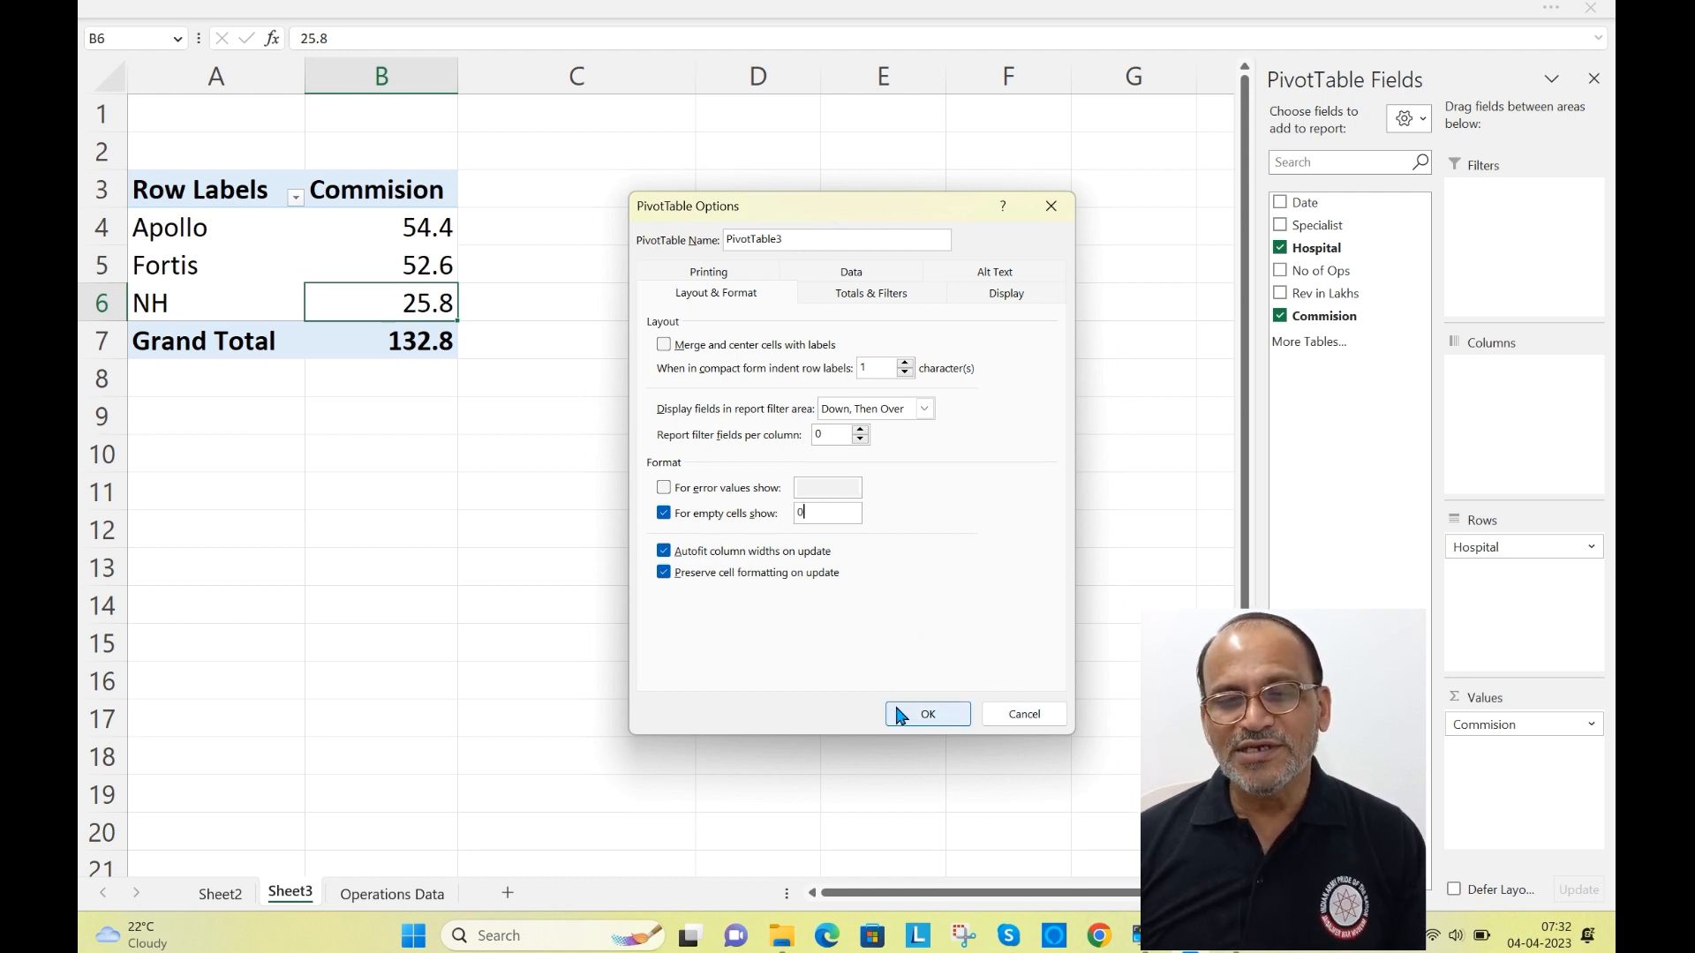
pyautogui.click(922, 717)
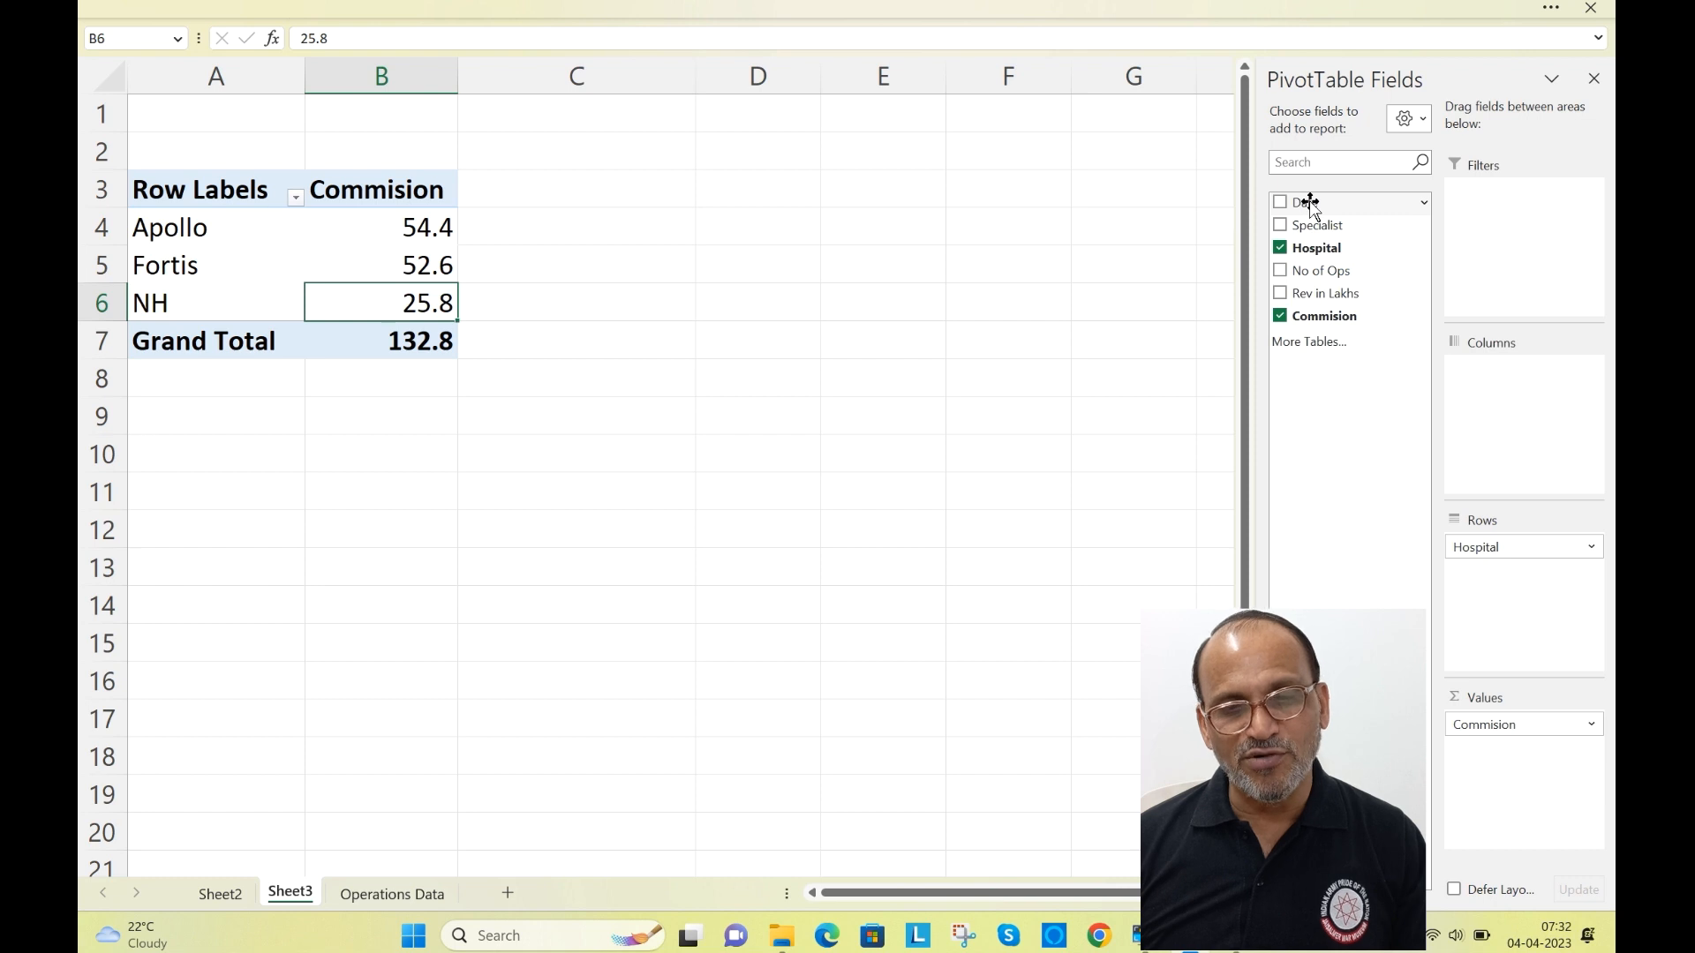
# Add Date as the column field to break commission down by month, and check the Fortis value for Jan
pyautogui.moveTo(1310, 205); pyautogui.dragTo(1490, 419)
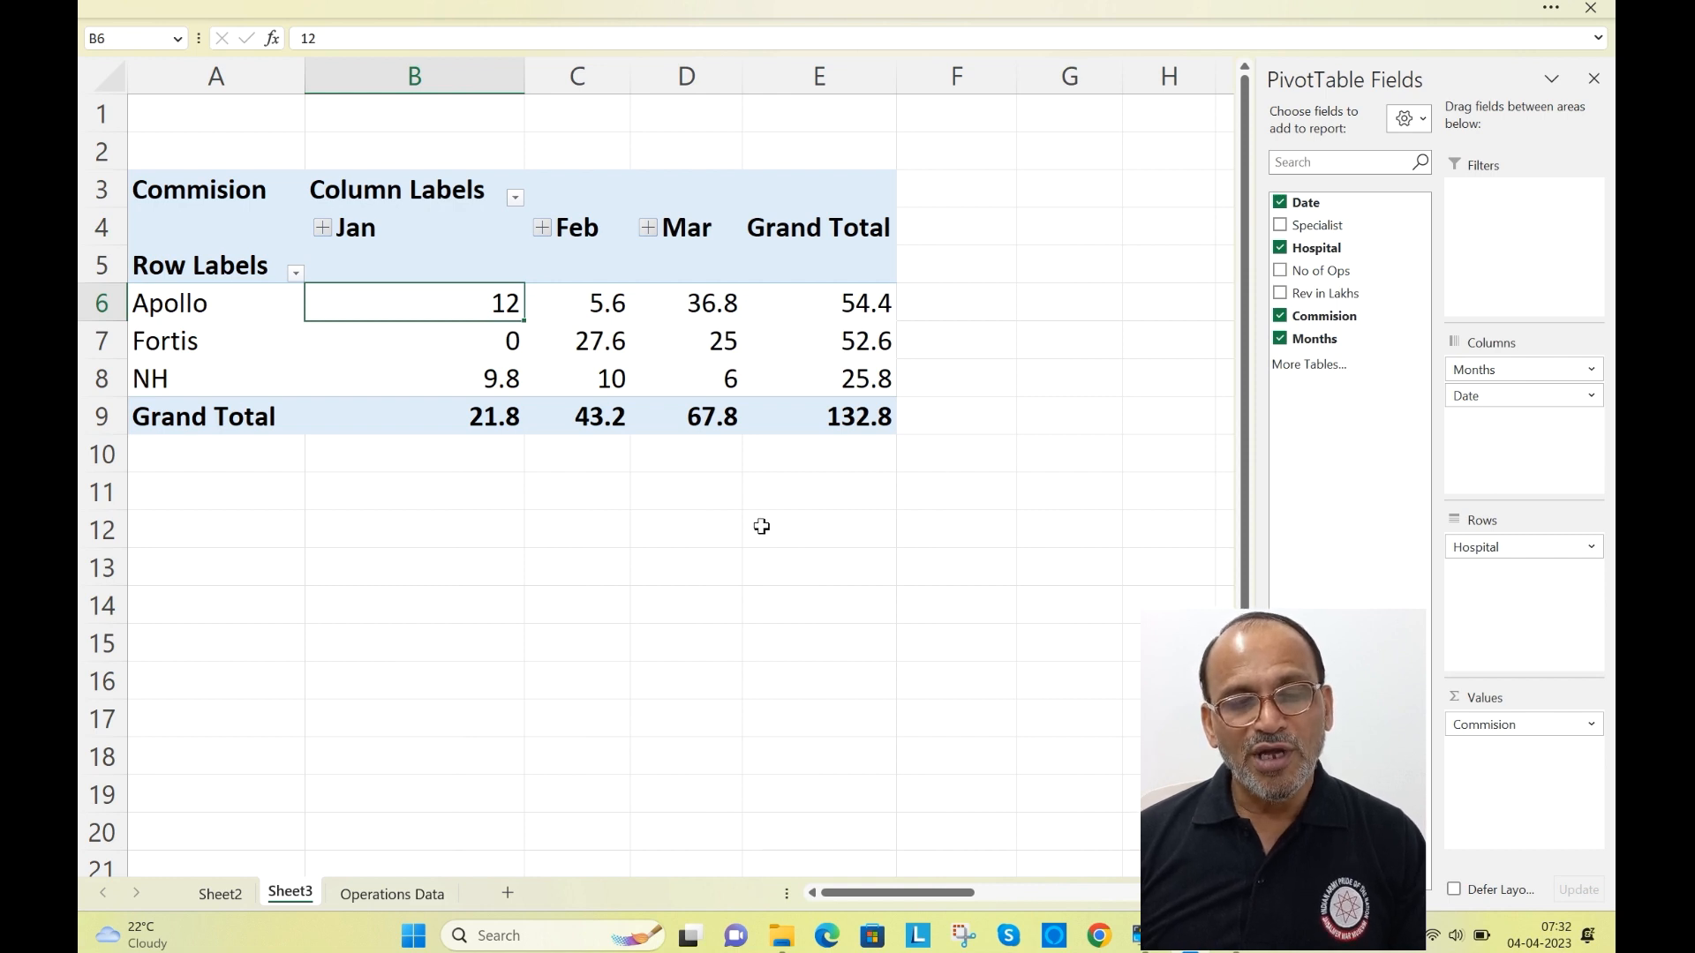
pyautogui.moveTo(487, 363)
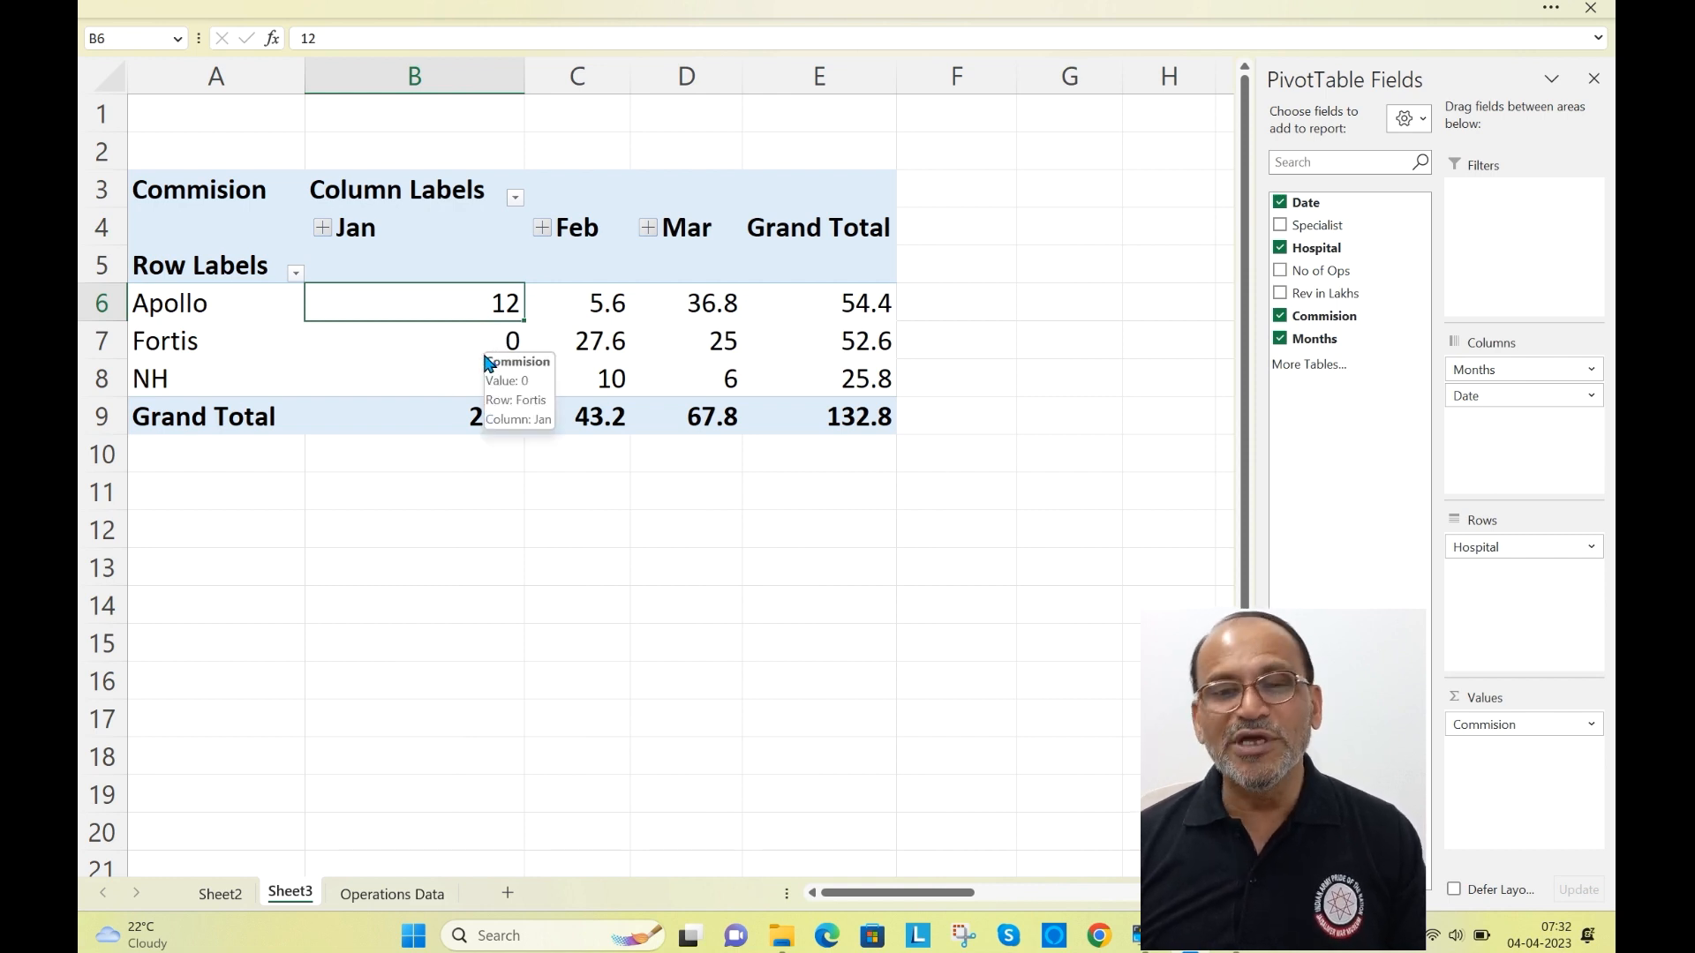
pyautogui.click(485, 343)
pyautogui.moveTo(500, 362)
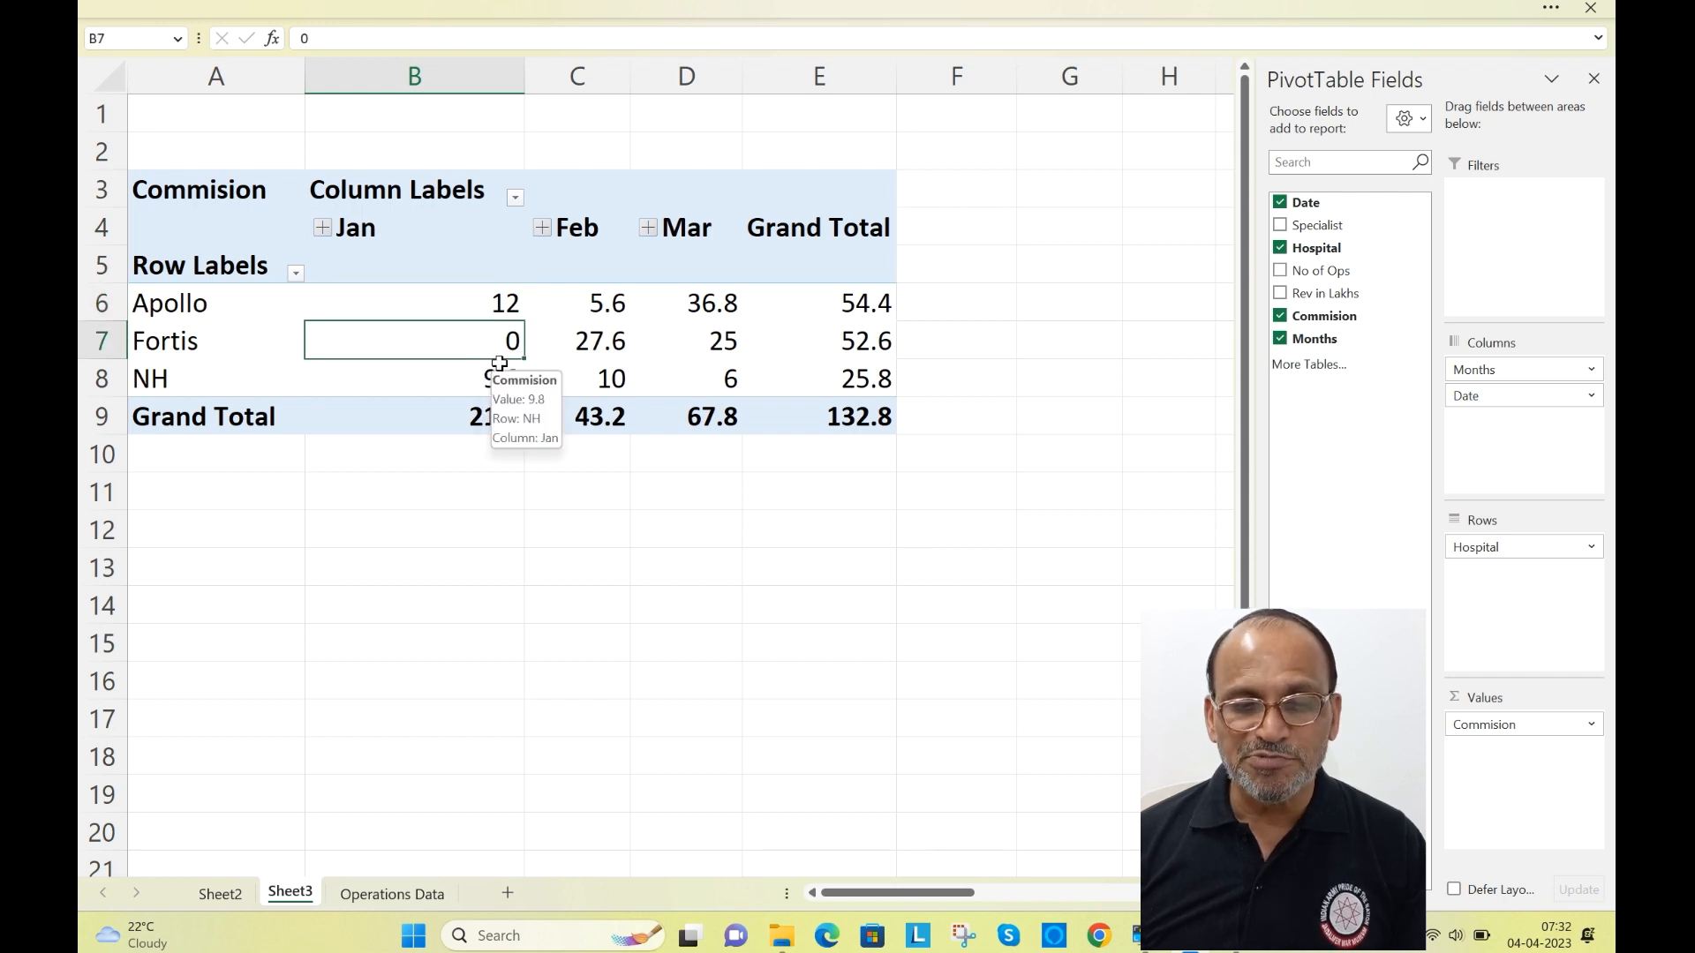
pyautogui.moveTo(526, 93); pyautogui.dragTo(438, 117)
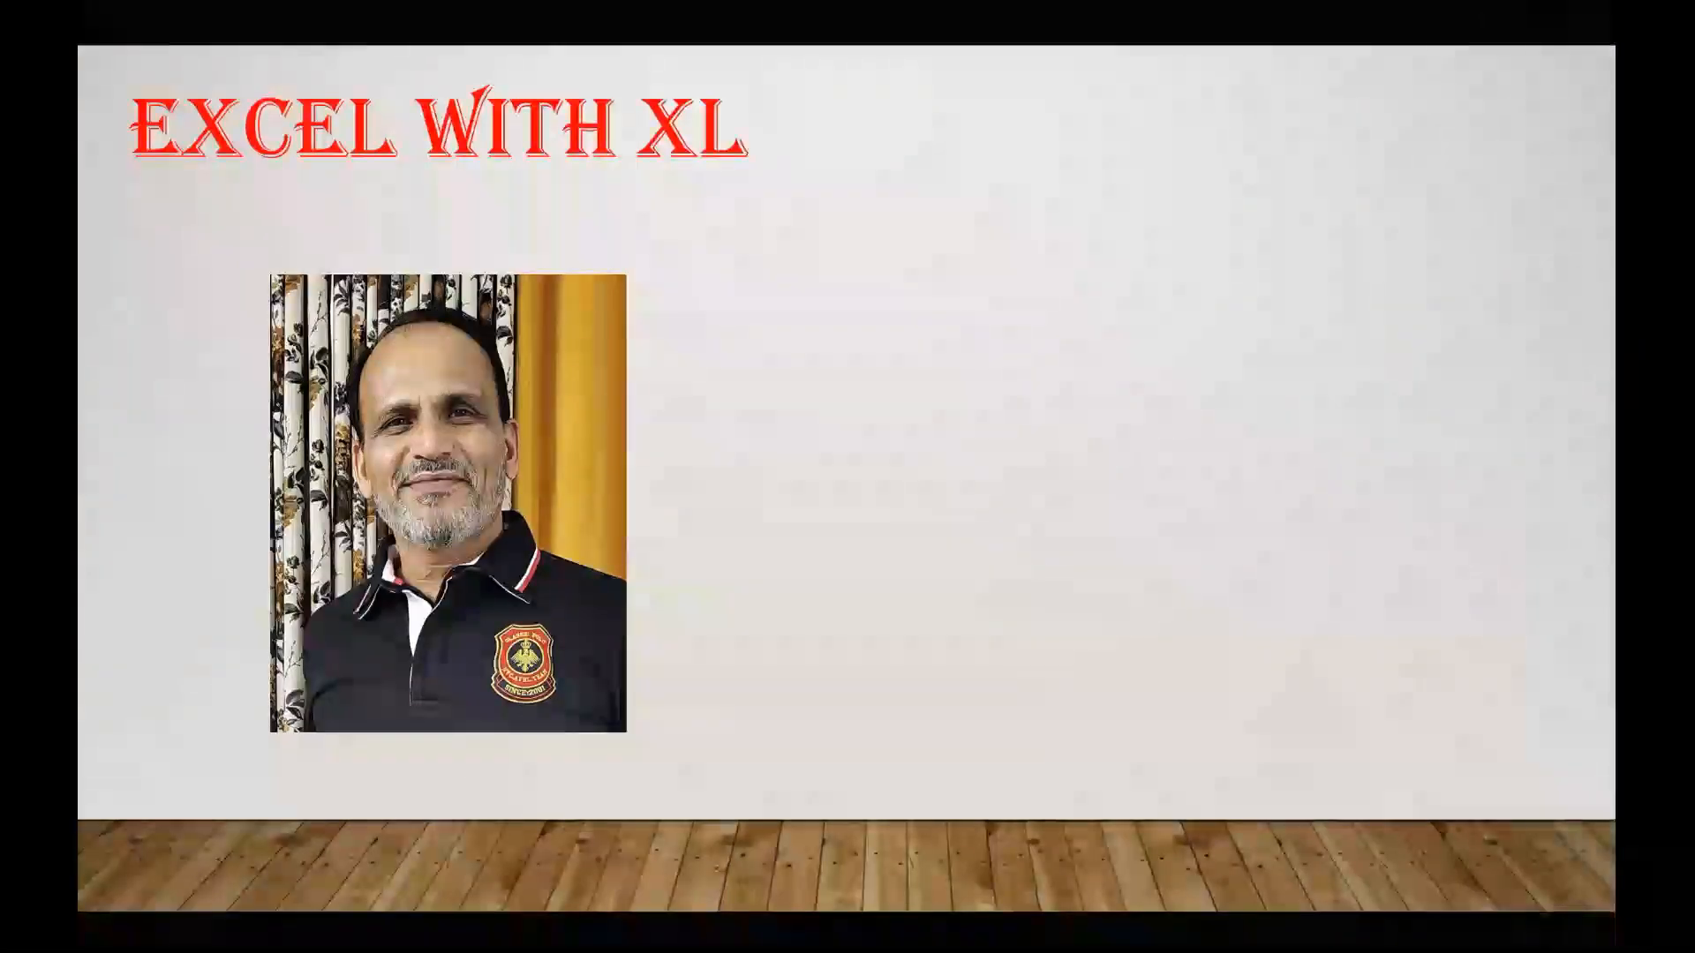